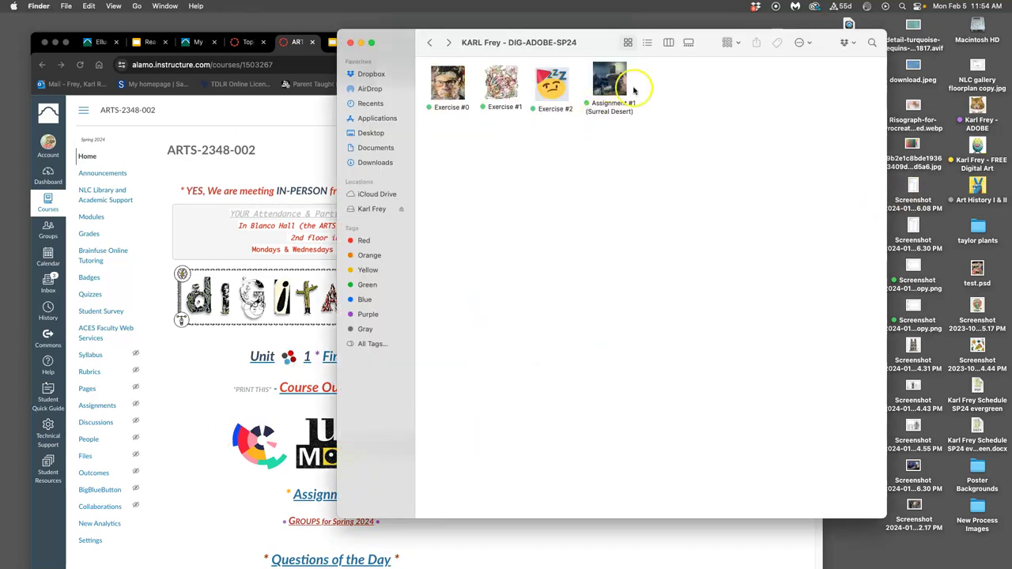
# - From Unit Modules, go to Unit 5 Creature Concept and its Question of the Day #2 copyright discussion
pyautogui.click(220, 367)
pyautogui.click(382, 444)
pyautogui.scroll(-1, 377, 419)
pyautogui.scroll(-2, 377, 419)
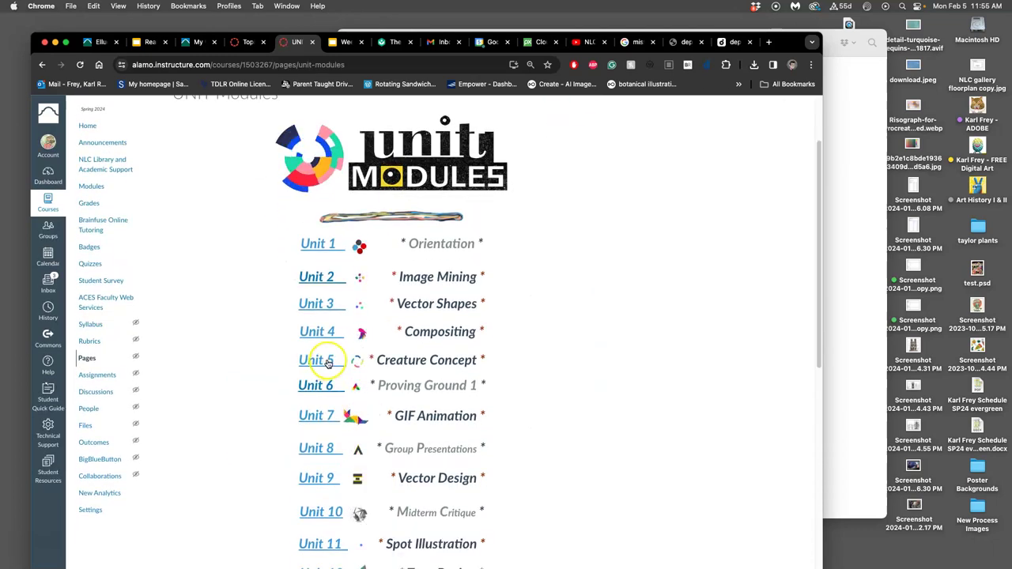
pyautogui.click(328, 360)
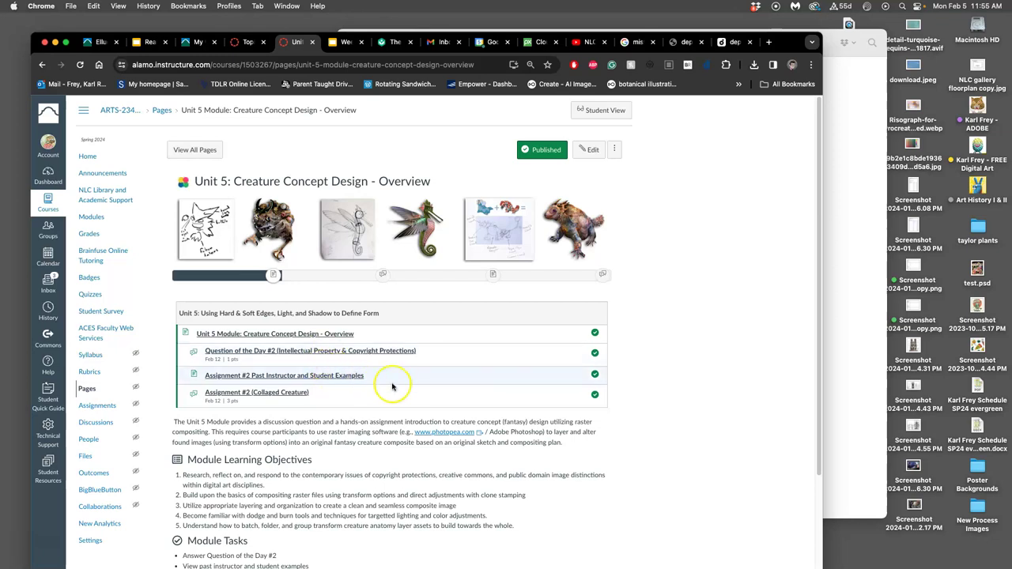
pyautogui.scroll(-1, 411, 379)
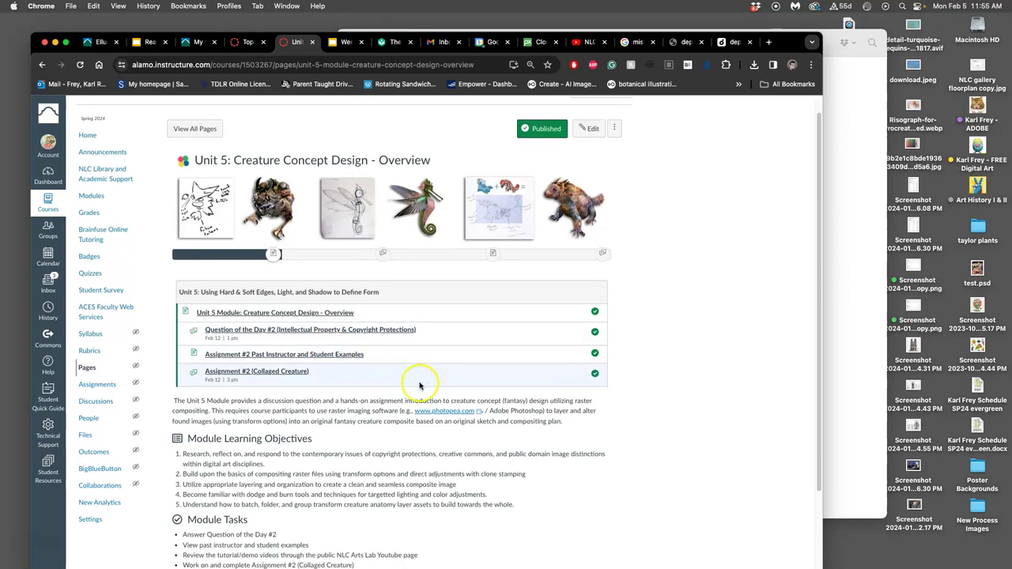
pyautogui.click(383, 255)
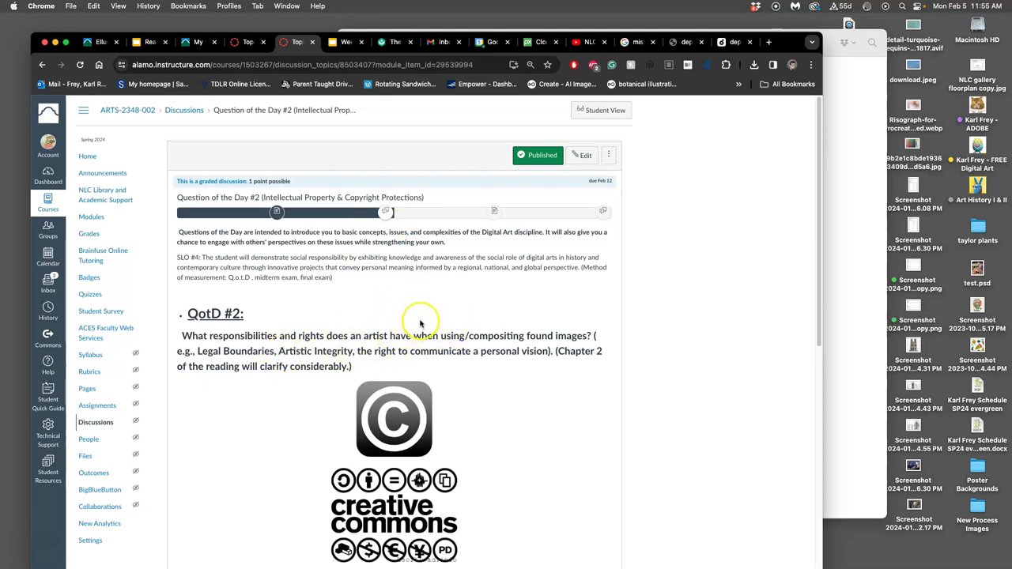
# - Open the APPROPRIATION Google Slides deck linked below the discussion's video
pyautogui.scroll(-1, 419, 321)
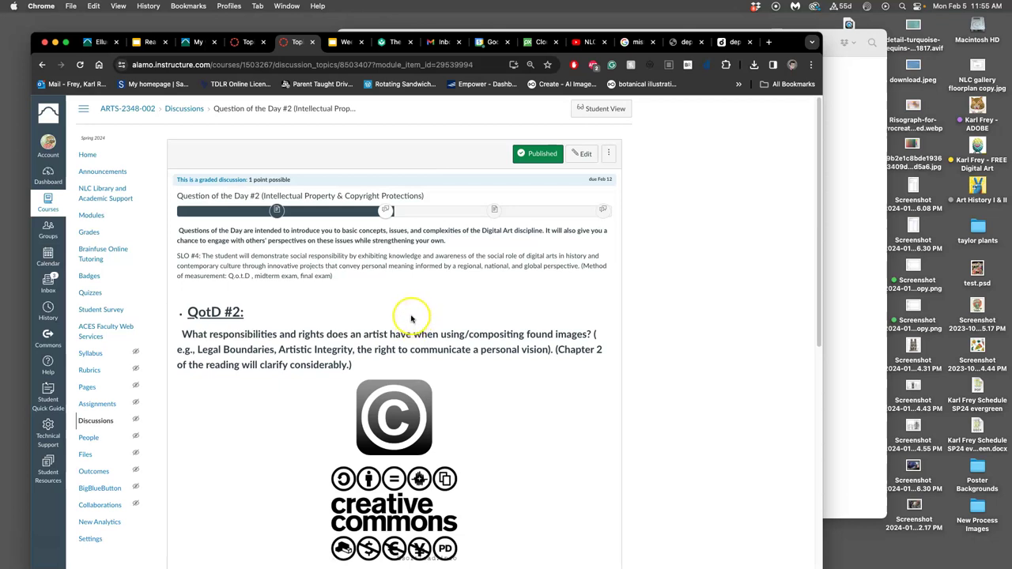
pyautogui.scroll(-5, 411, 319)
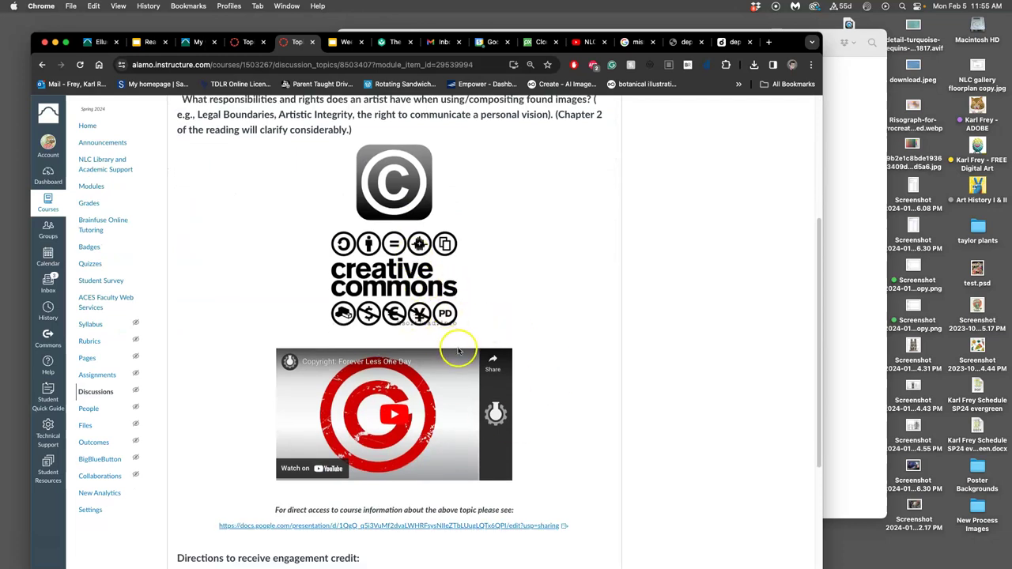
pyautogui.scroll(-2, 551, 484)
pyautogui.scroll(-3, 551, 484)
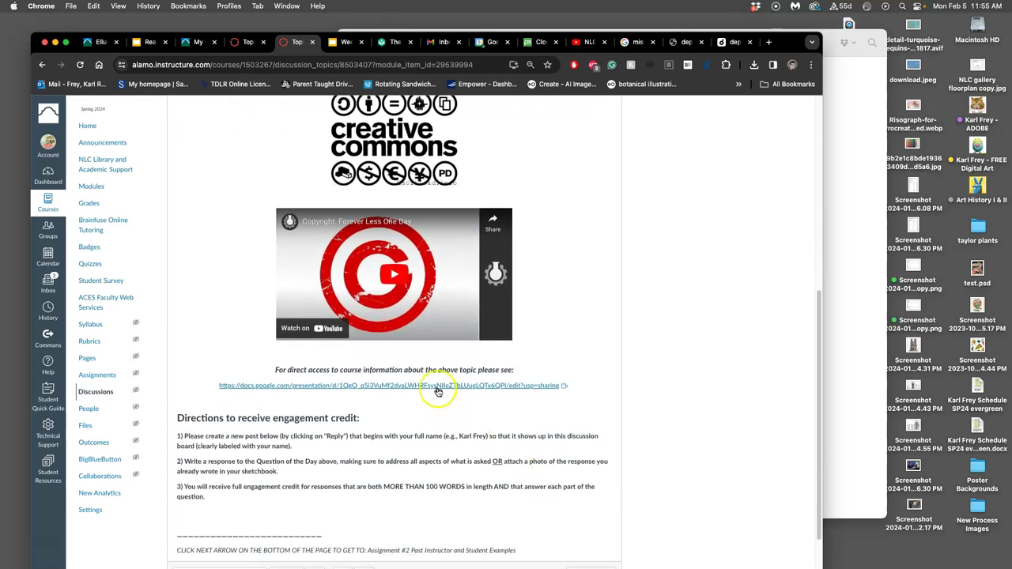
pyautogui.click(438, 386)
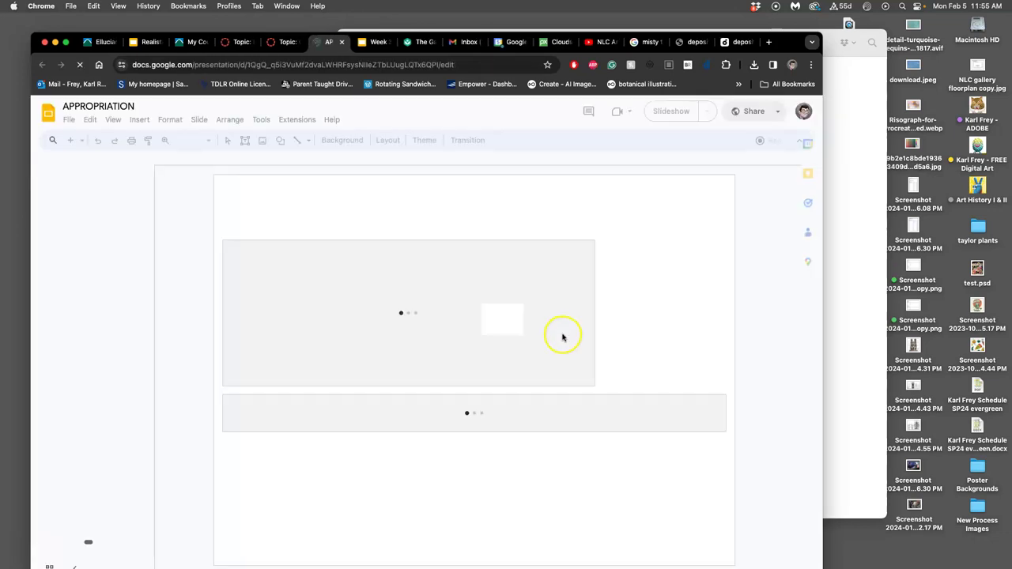
# - Browse the APPROPRIATION slide filmstrip, then return to the Question of the Day #2 discussion tab
pyautogui.scroll(-10, 119, 332)
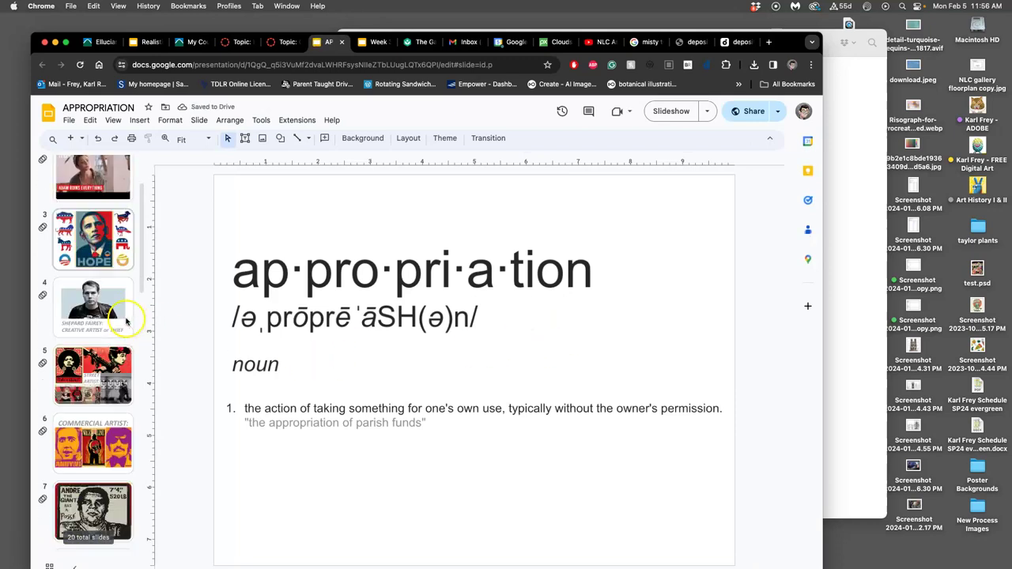
pyautogui.scroll(-2, 125, 324)
pyautogui.scroll(15, 124, 327)
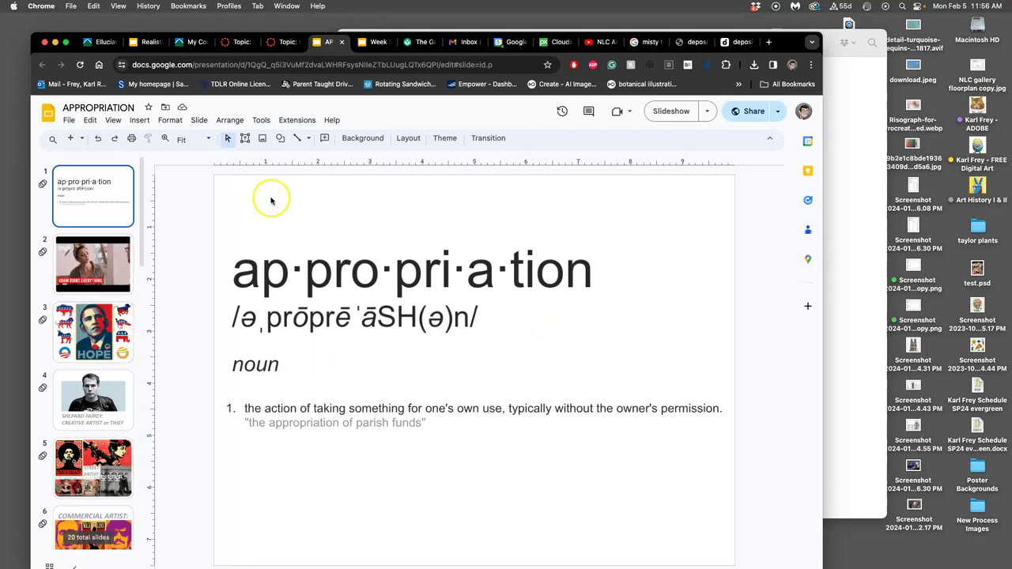
pyautogui.click(289, 45)
pyautogui.scroll(5, 594, 277)
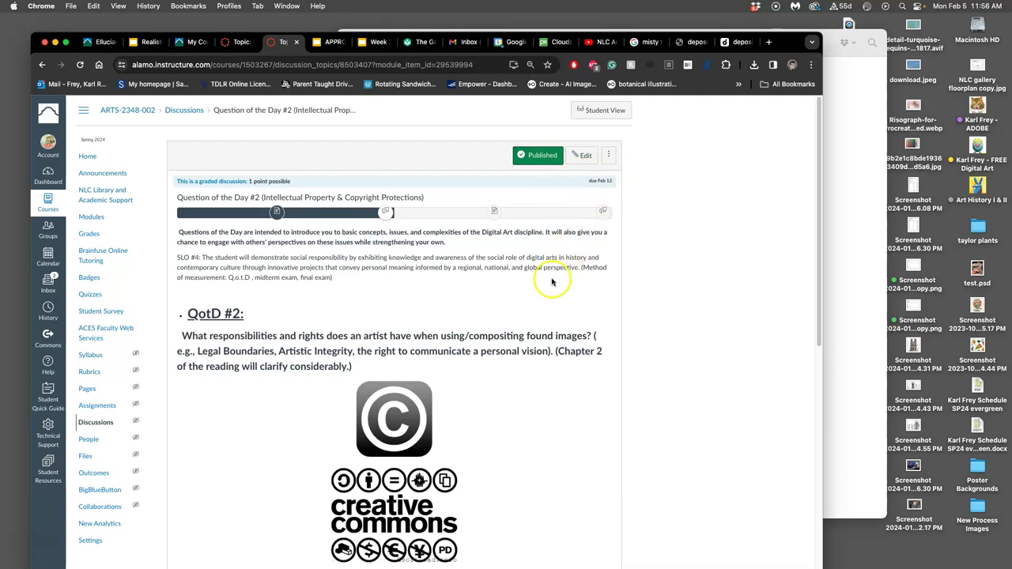
# - Go to the Assignment #2 Past Instructor and Student Examples page from the progress bar
pyautogui.scroll(-15, 567, 280)
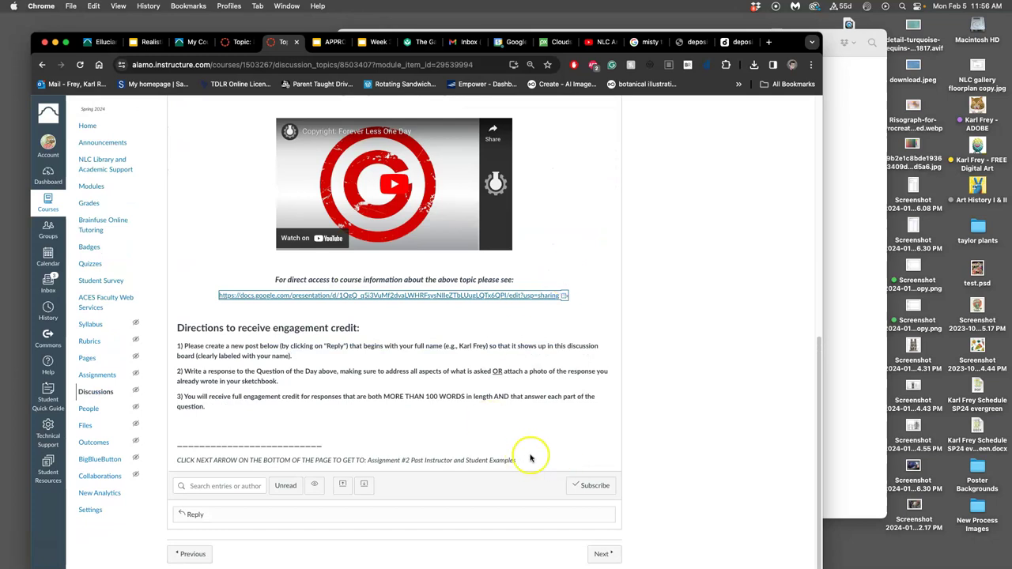
pyautogui.scroll(15, 587, 350)
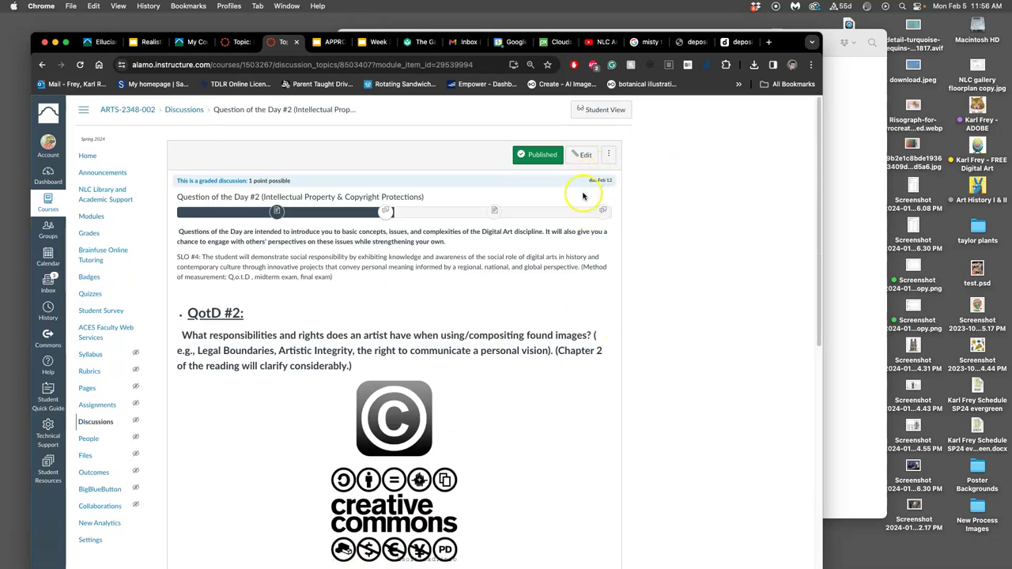
pyautogui.click(496, 214)
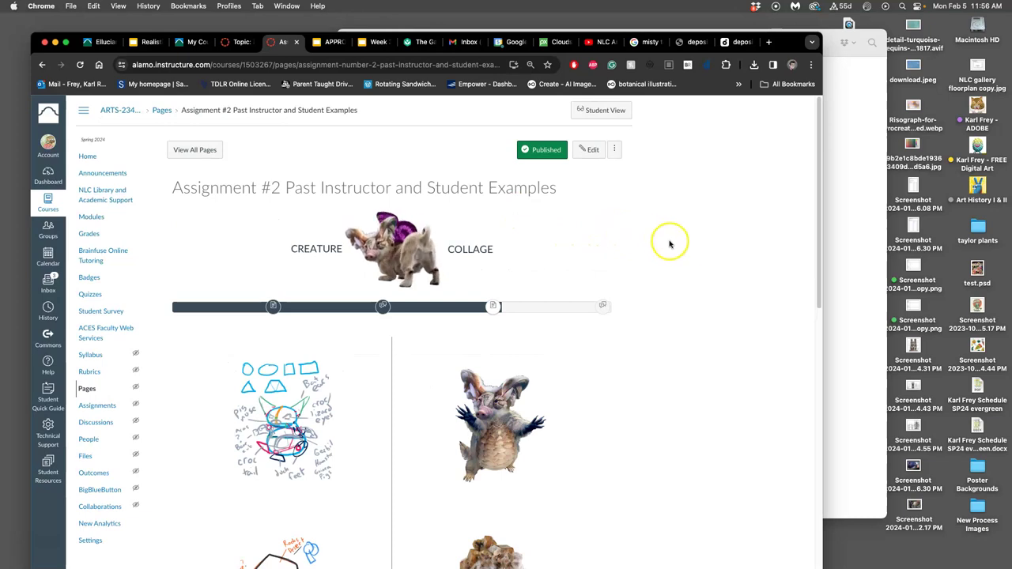
pyautogui.scroll(-3, 718, 257)
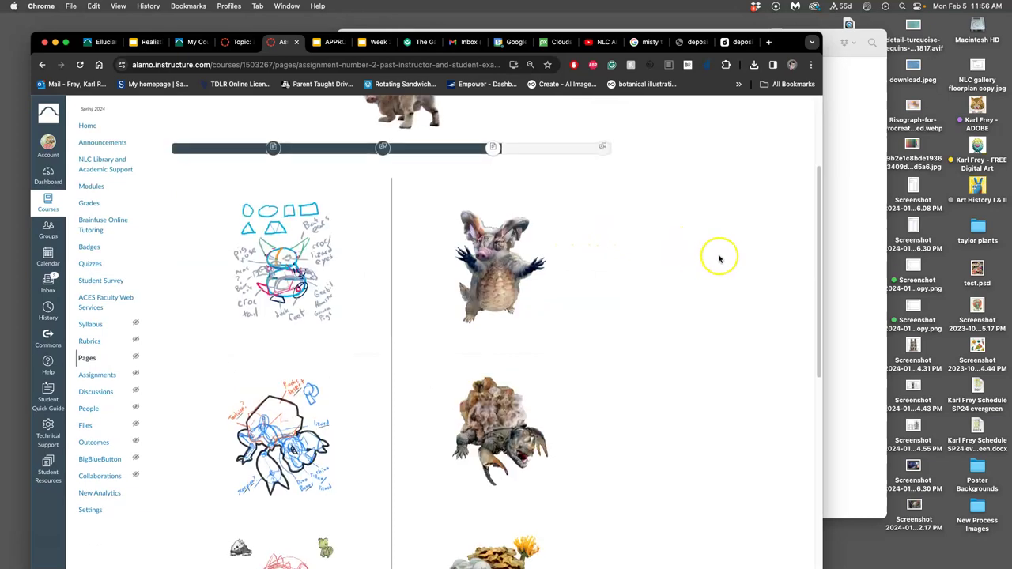
pyautogui.scroll(1, 717, 256)
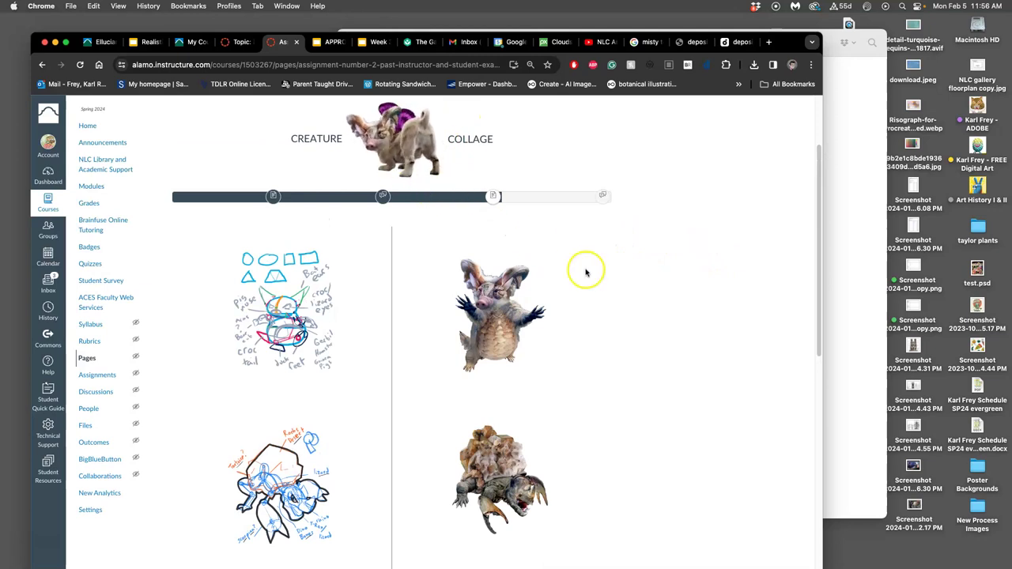
# - Review the example creature sketches and collages, then bring the course files Finder window forward
pyautogui.scroll(-1, 730, 364)
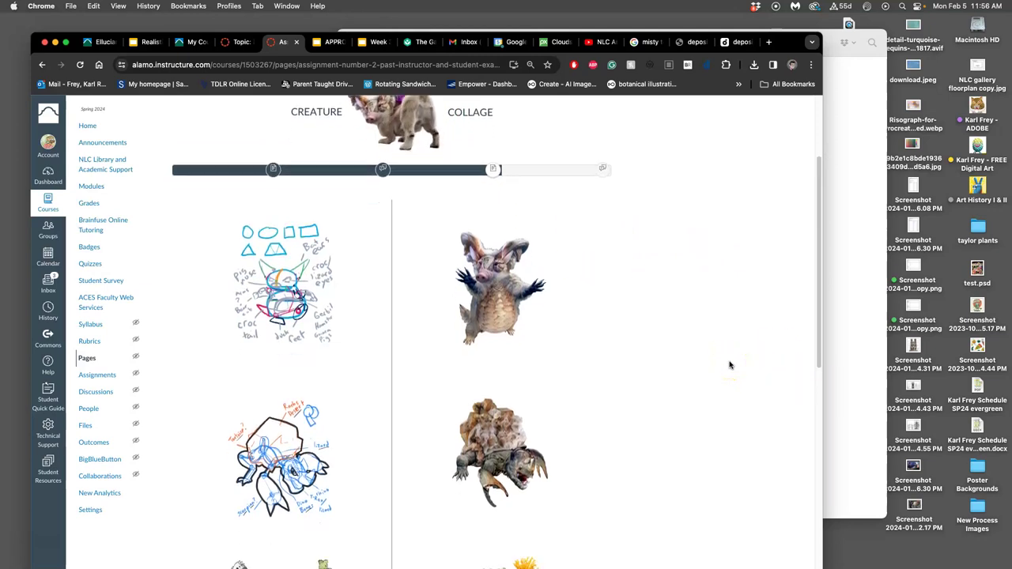
pyautogui.scroll(-1, 729, 365)
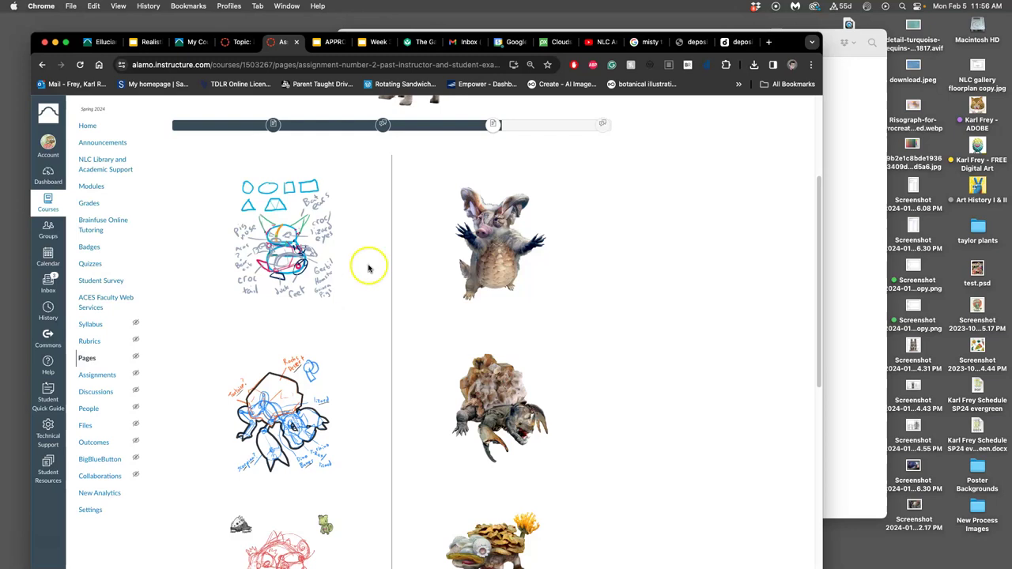
pyautogui.scroll(-5, 385, 329)
pyautogui.scroll(-6, 386, 332)
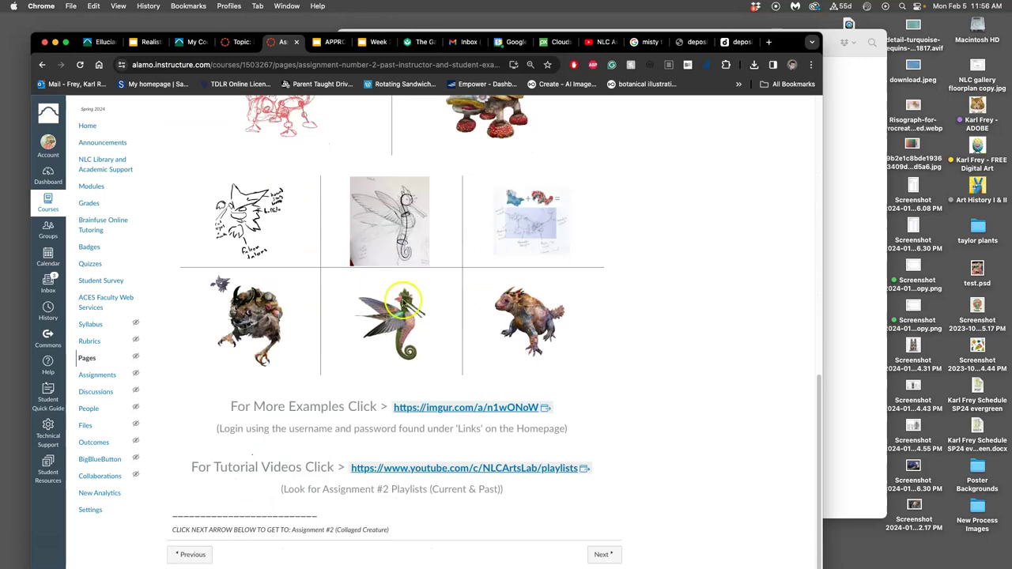
pyautogui.click(830, 150)
# - View the finished surreal desert landscape from the Assignment #1 (Surreal Desert) folder, then close it and return to Canvas
pyautogui.click(621, 90)
pyautogui.doubleClick(620, 92)
pyautogui.doubleClick(514, 134)
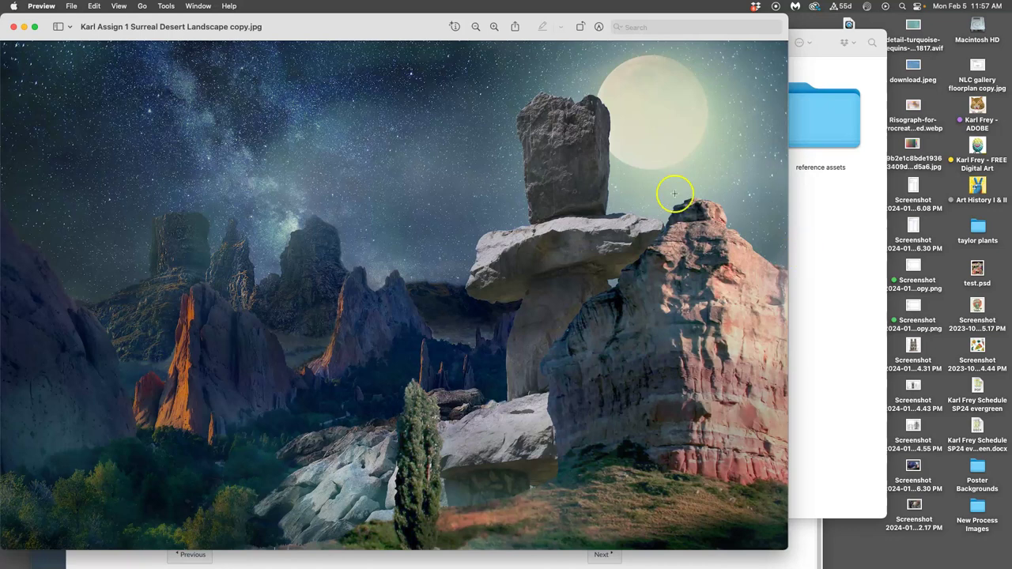
pyautogui.click(14, 27)
pyautogui.click(537, 310)
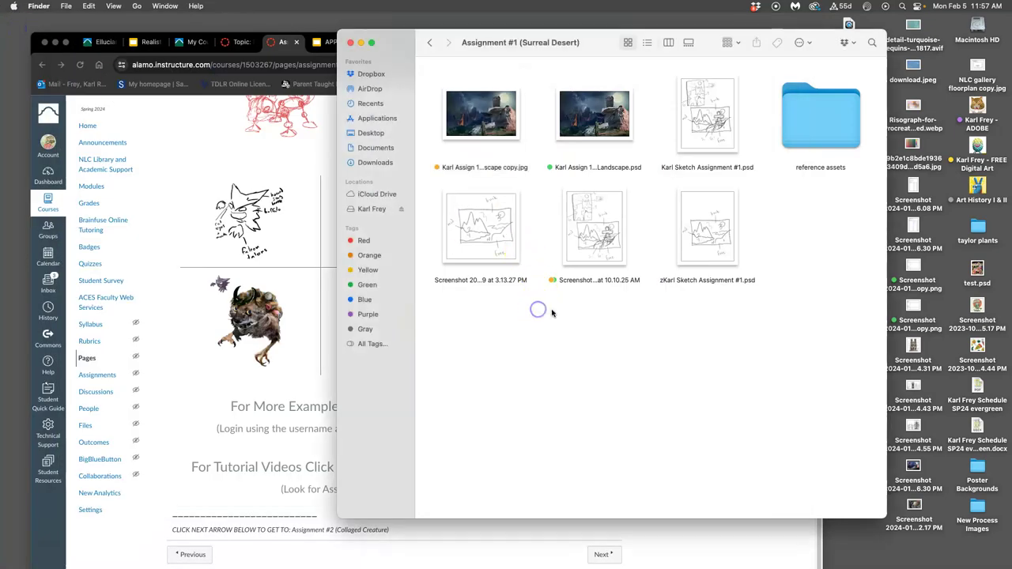
pyautogui.click(304, 242)
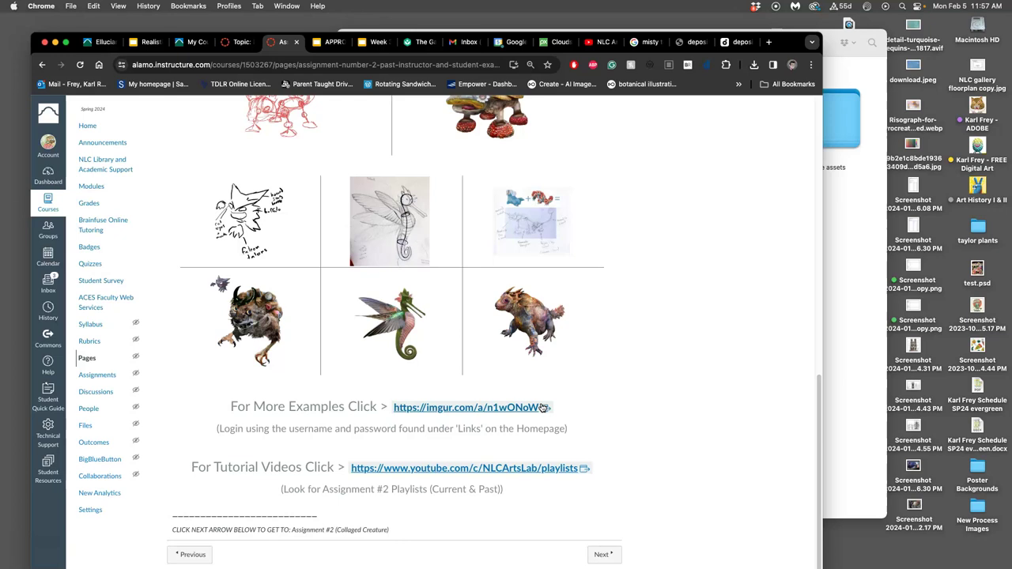
# - Advance to the Assignment #2 (Collaged Creature) discussion and open the course Home in a new tab
pyautogui.click(602, 554)
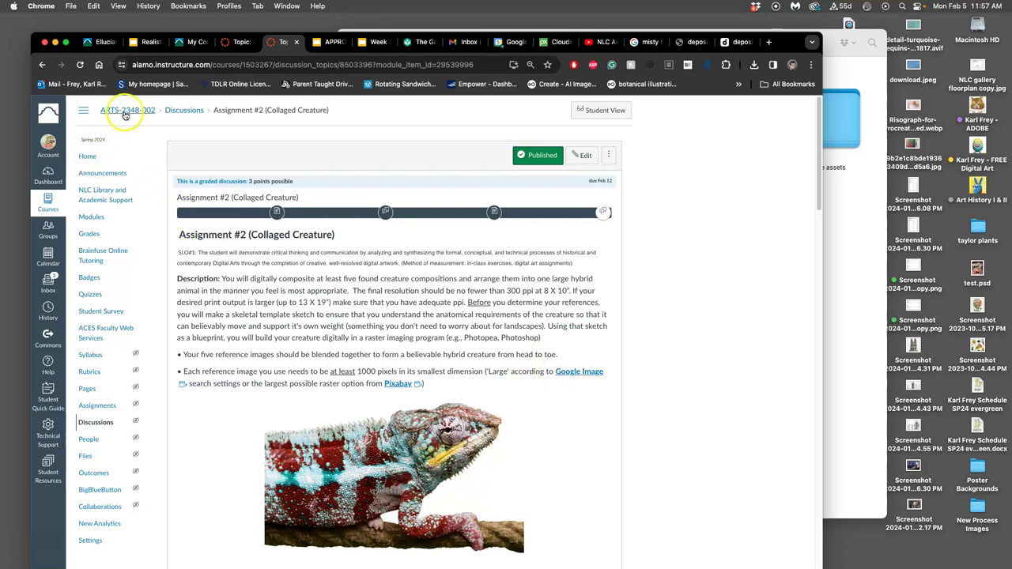
pyautogui.rightClick(80, 155)
pyautogui.click(120, 160)
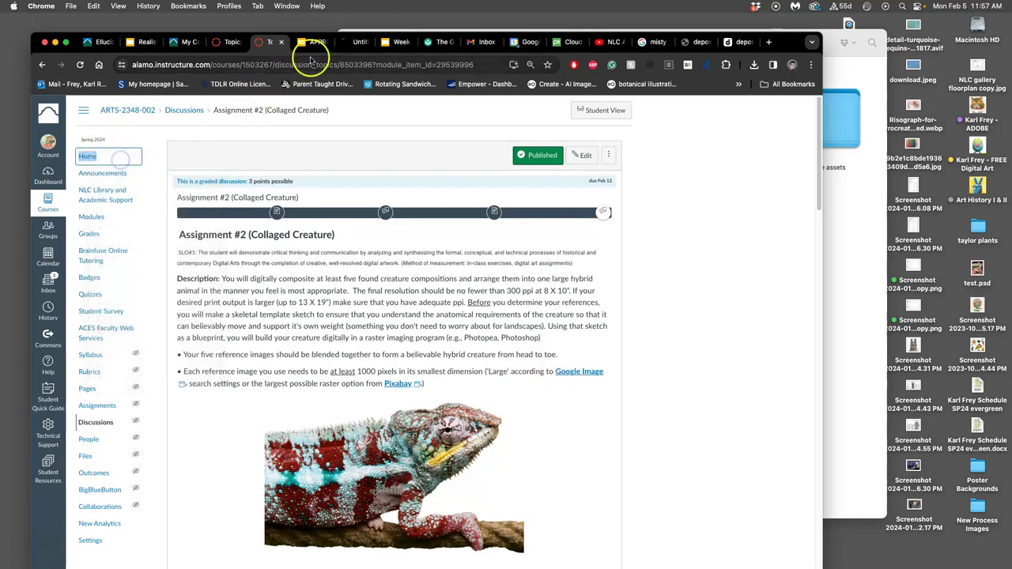
pyautogui.click(361, 41)
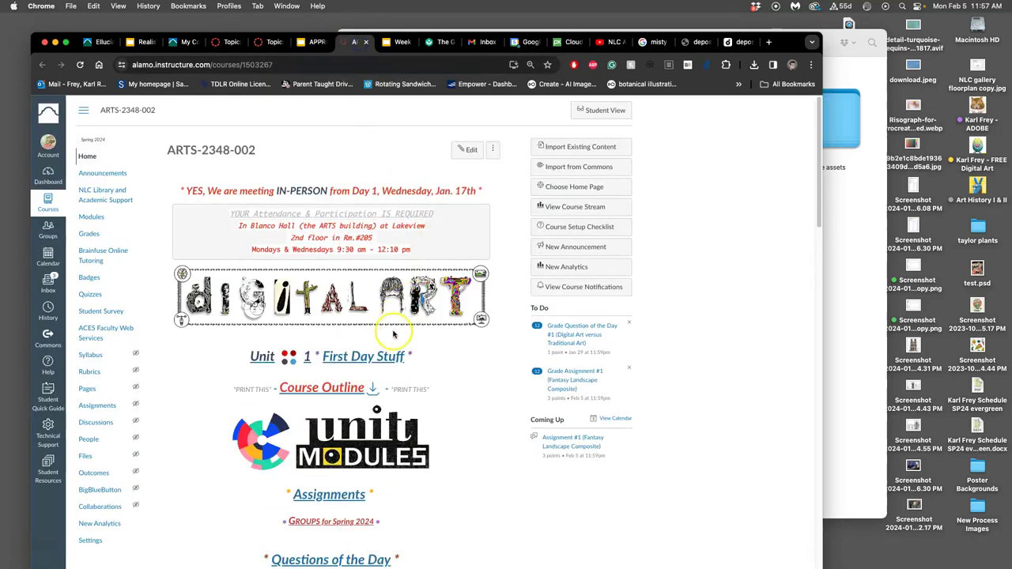
# - Open the Assignment Sheets page and launch the Creature Design slides deck
pyautogui.scroll(-2, 392, 337)
pyautogui.click(336, 458)
pyautogui.scroll(-5, 395, 356)
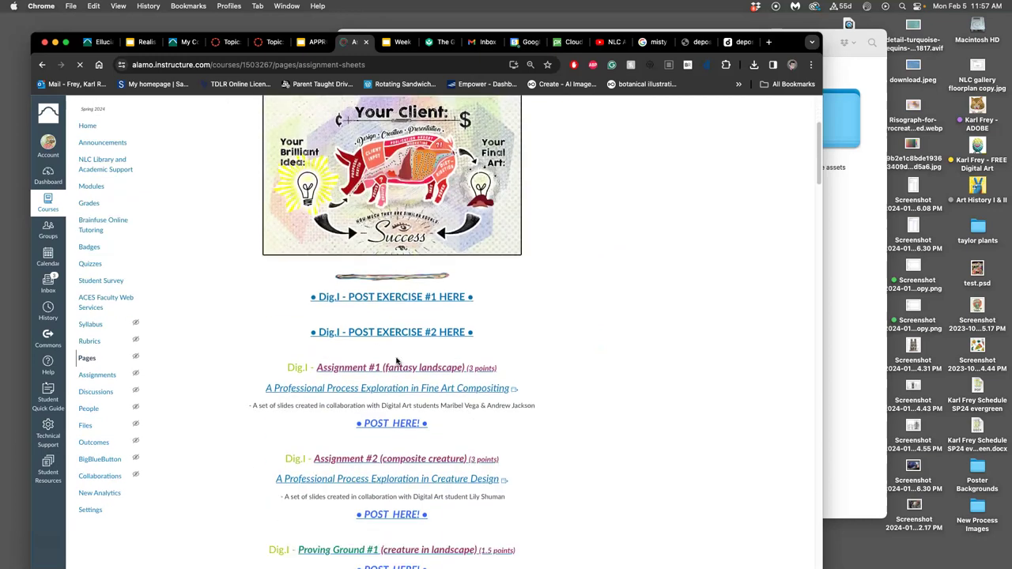
pyautogui.scroll(-3, 397, 360)
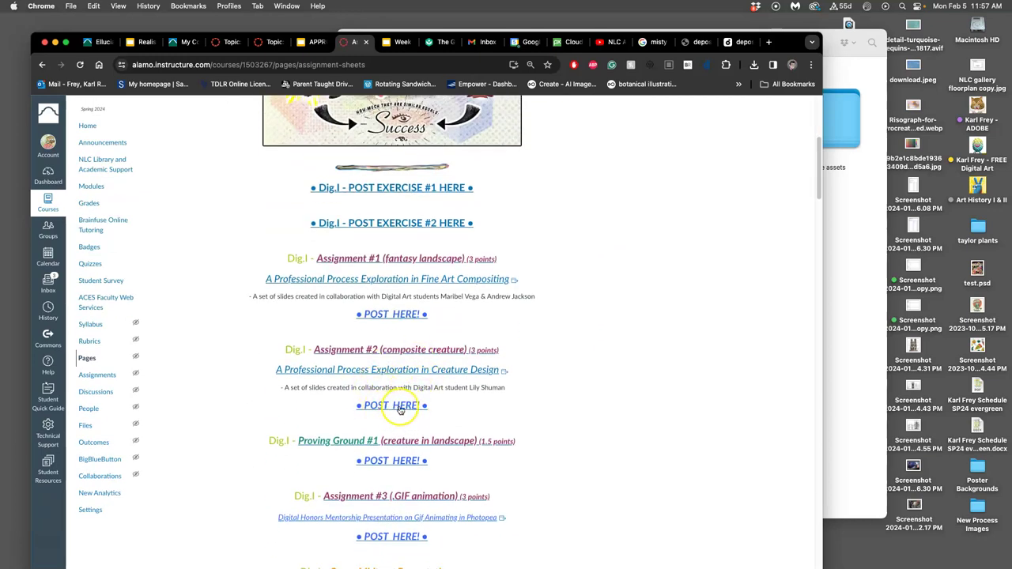
pyautogui.click(403, 408)
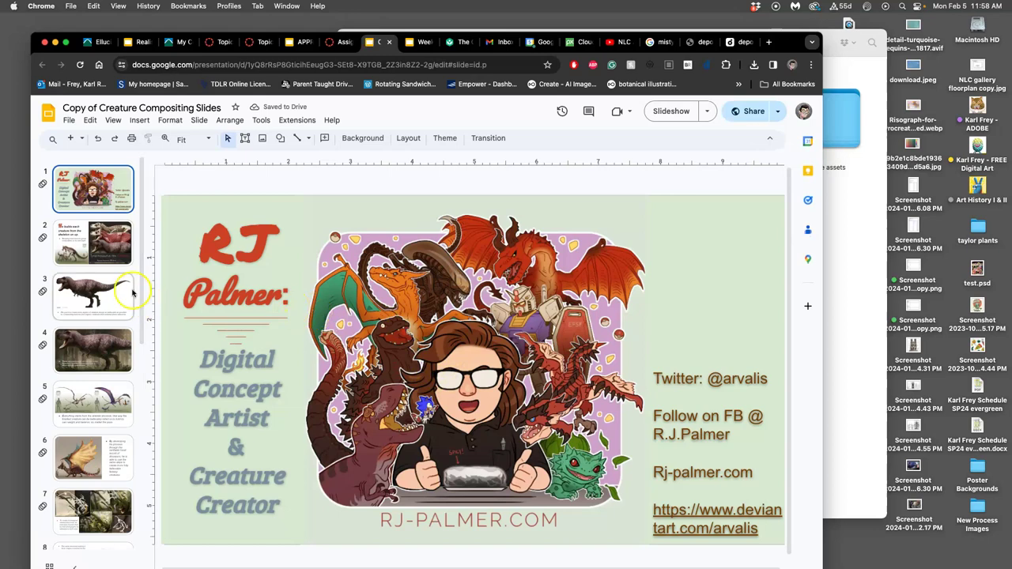
# - Page through slides 3, 4, 5 and 15 of the creature compositing deck
pyautogui.click(110, 296)
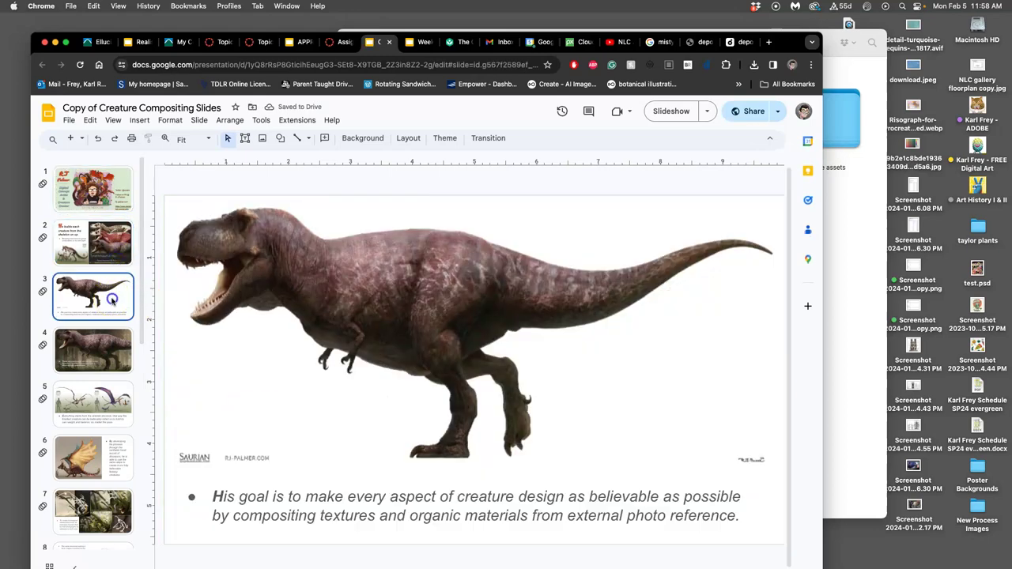
pyautogui.click(120, 350)
pyautogui.click(107, 392)
pyautogui.scroll(-10, 109, 407)
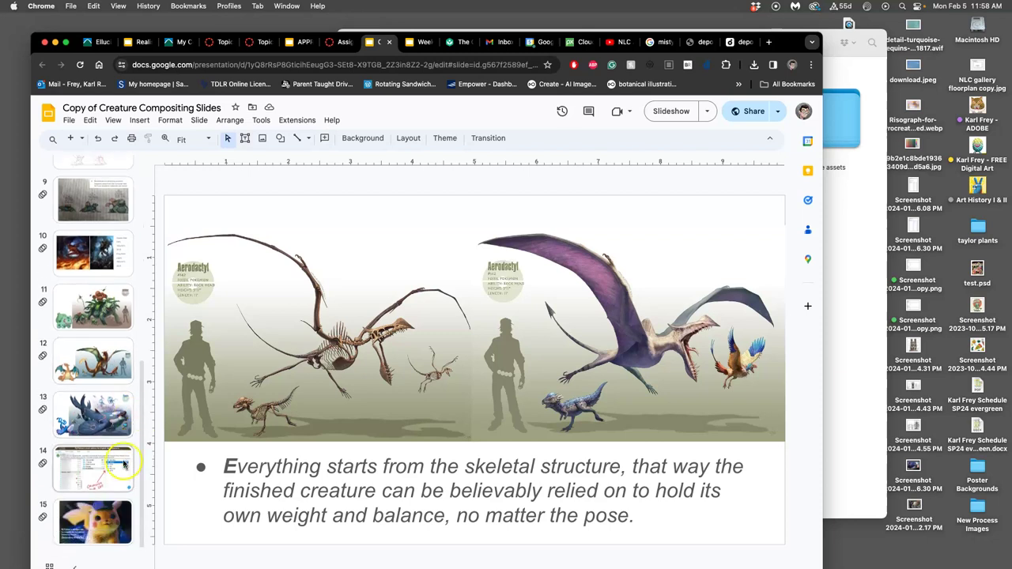
pyautogui.click(104, 515)
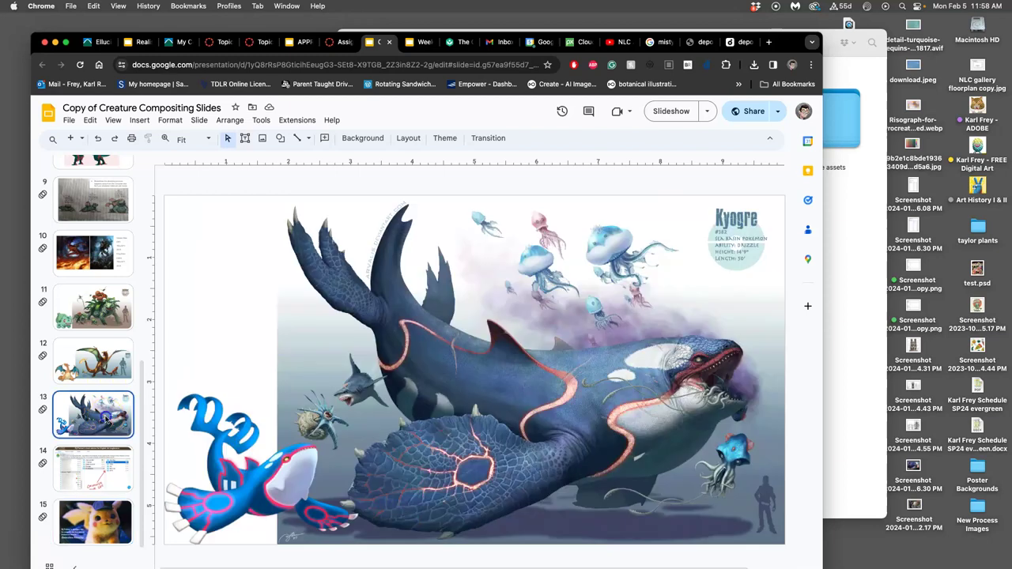
# - View slides 12 (Charizard) and 11 (Bulbasaur), then go back through 4 and 3 to slide 2
pyautogui.click(106, 369)
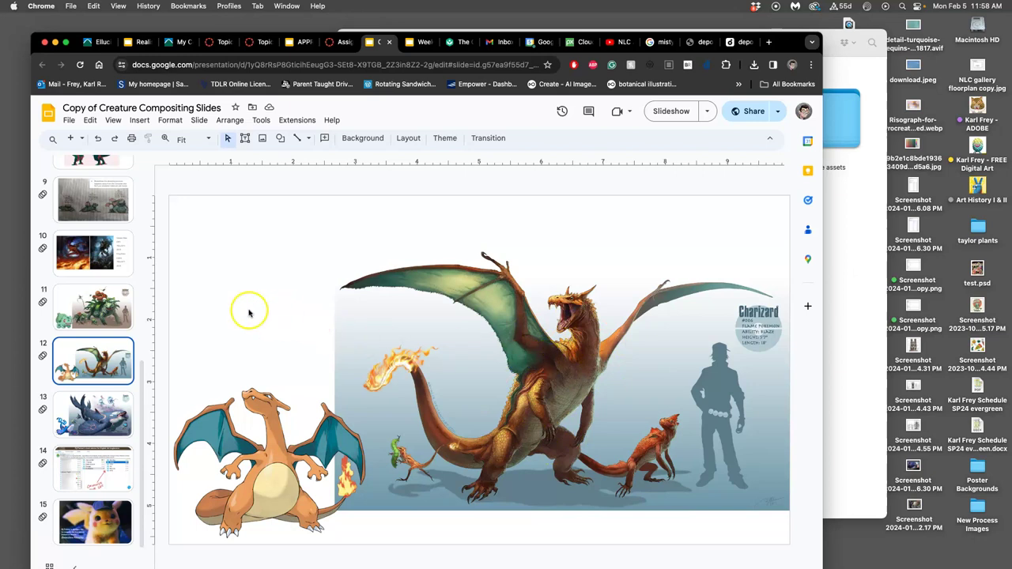
pyautogui.click(105, 310)
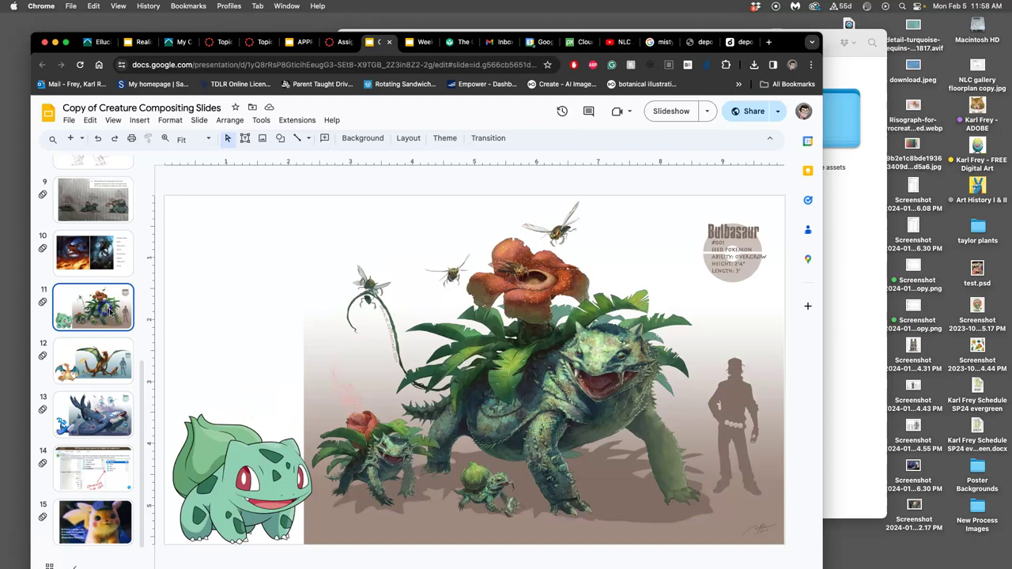
pyautogui.scroll(5, 105, 305)
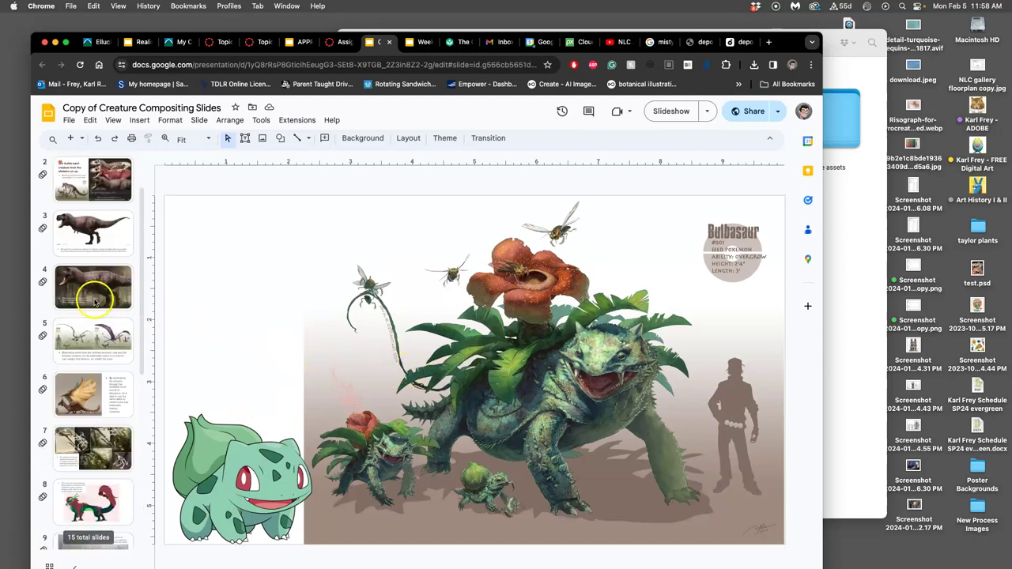
pyautogui.click(97, 277)
pyautogui.click(96, 253)
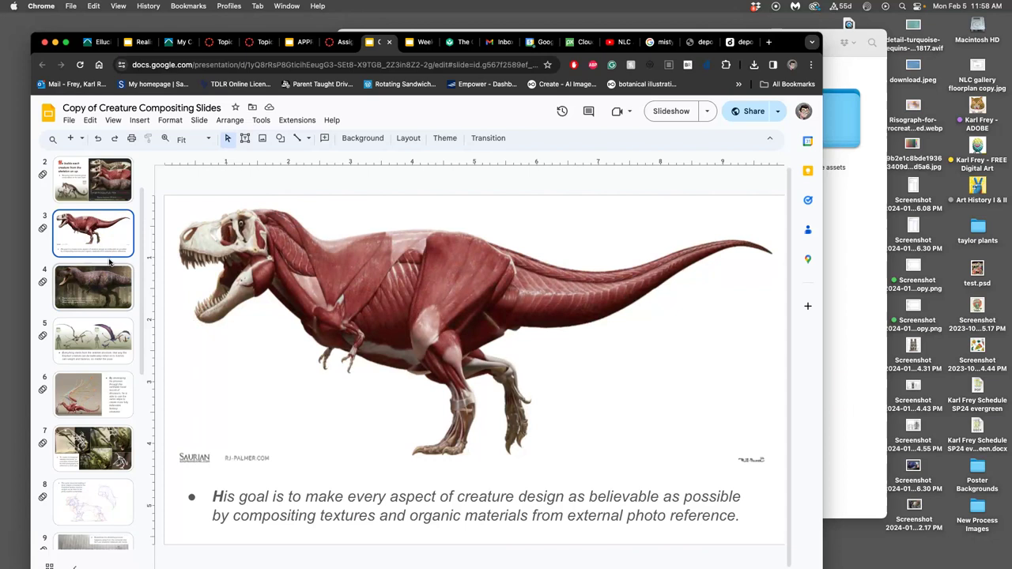
pyautogui.click(99, 190)
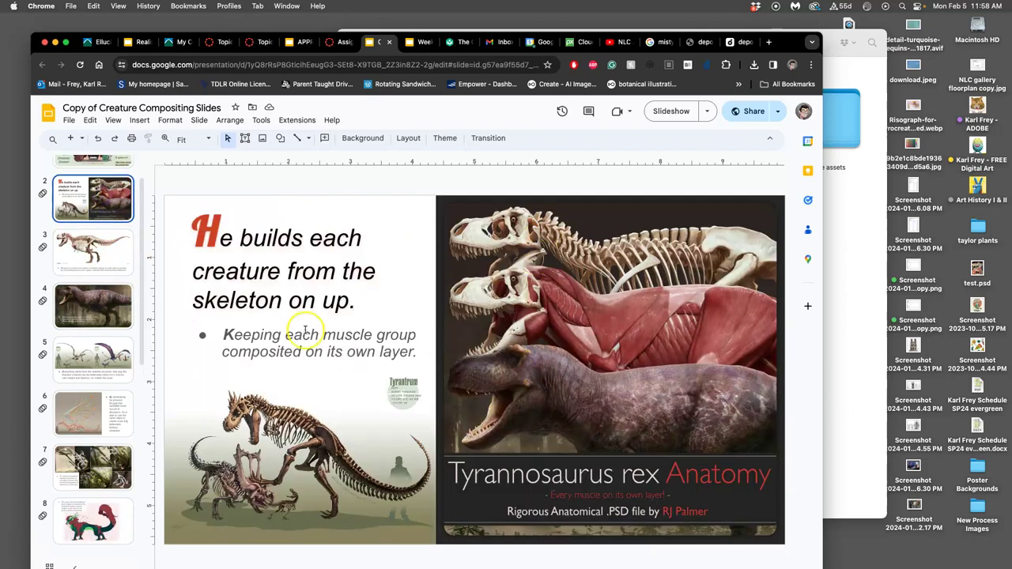
# - Switch from the assignment sheets tab back to the Assignment #2 discussion tab
pyautogui.click(345, 42)
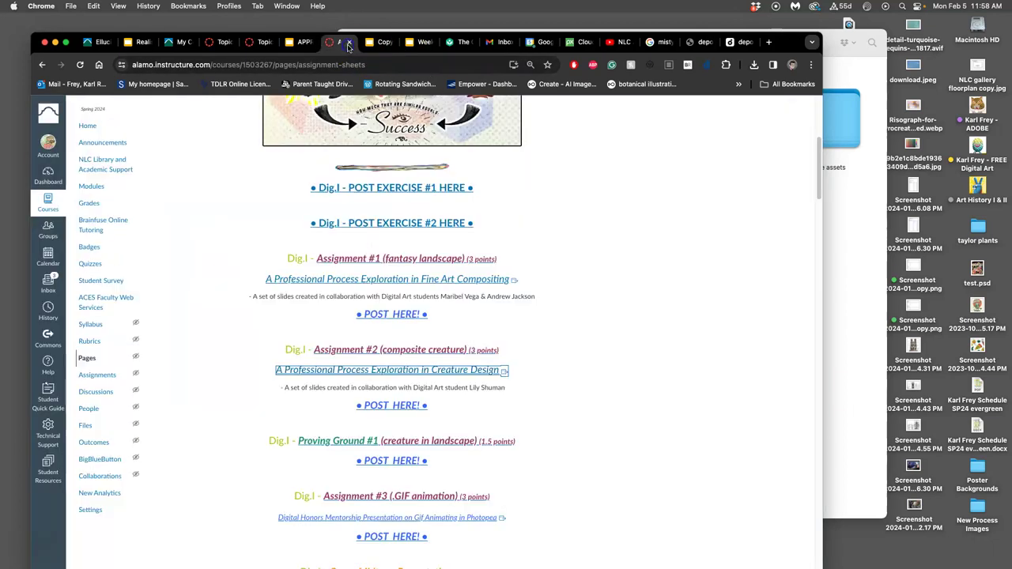
pyautogui.scroll(1, 479, 261)
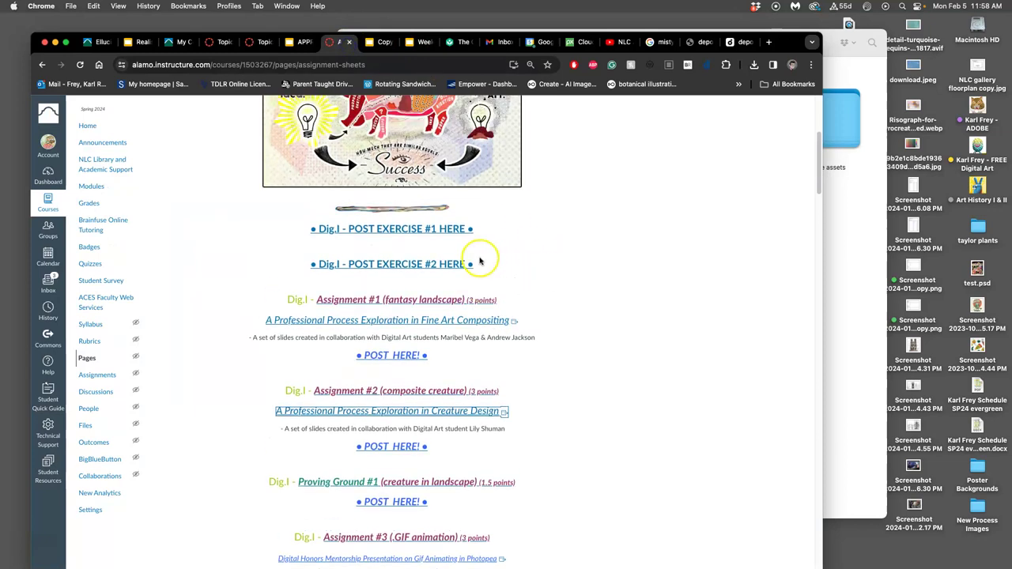
pyautogui.scroll(3, 489, 259)
pyautogui.click(261, 42)
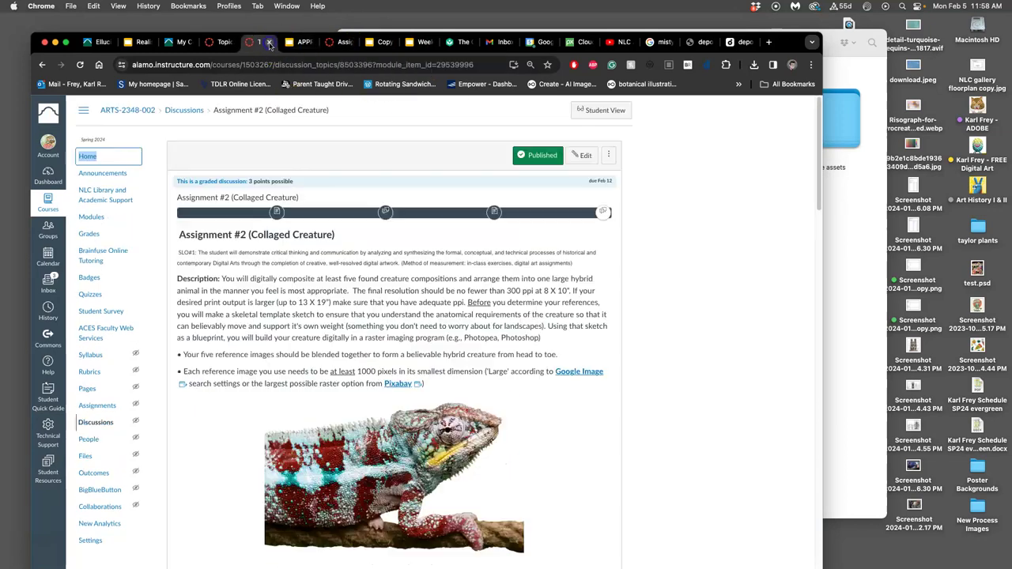
# - Scroll through the assignment description and chameleon example down to the Pokemon Inspiration section
pyautogui.scroll(-4, 445, 299)
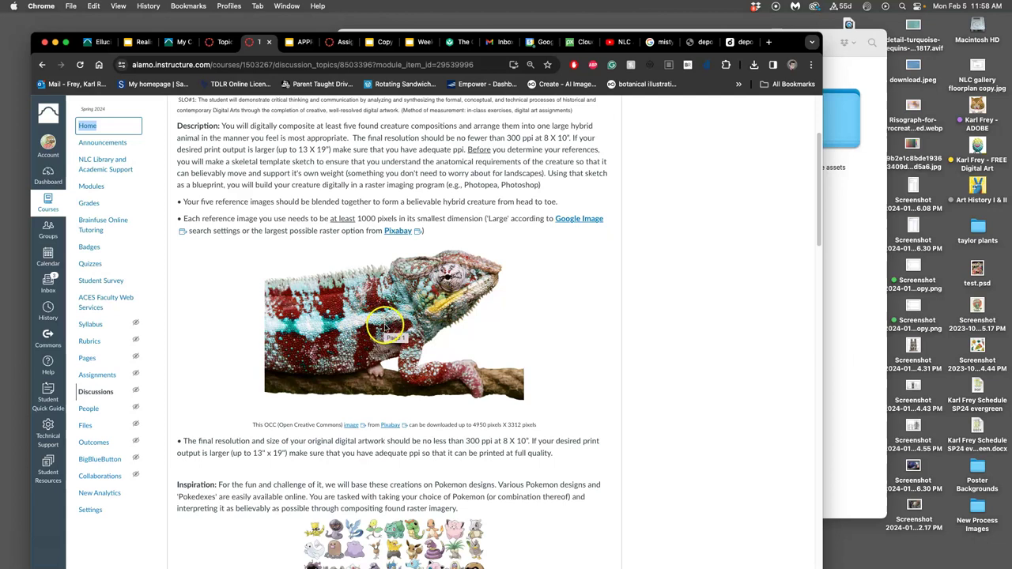
pyautogui.scroll(-1, 469, 298)
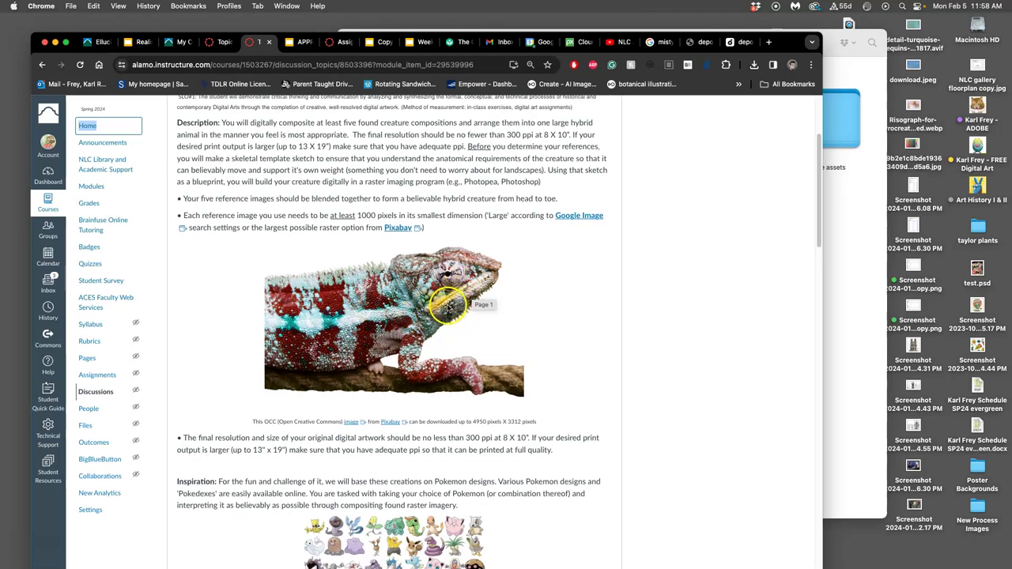
pyautogui.scroll(-2, 447, 308)
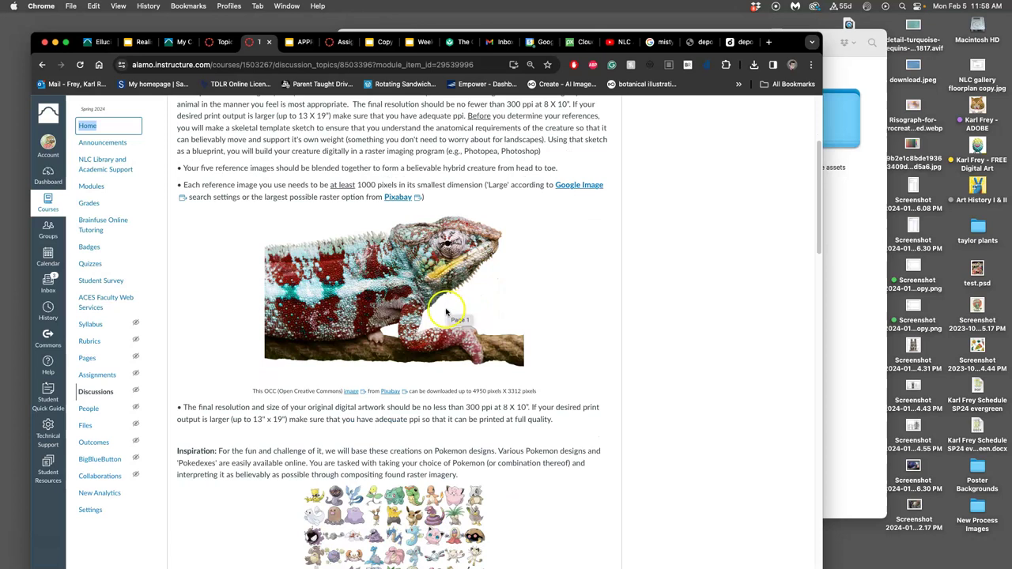
pyautogui.scroll(-5, 447, 310)
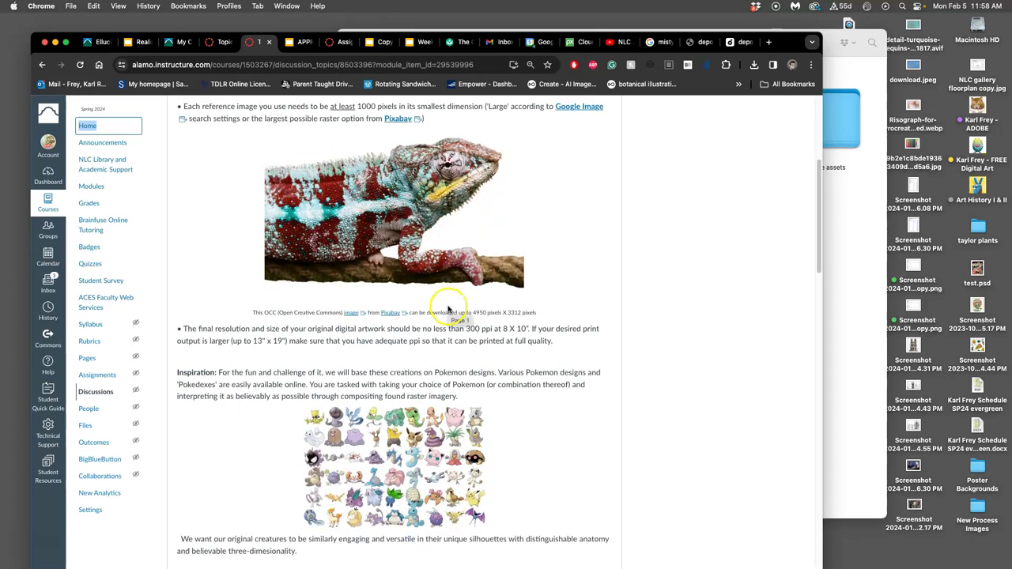
pyautogui.scroll(-4, 447, 309)
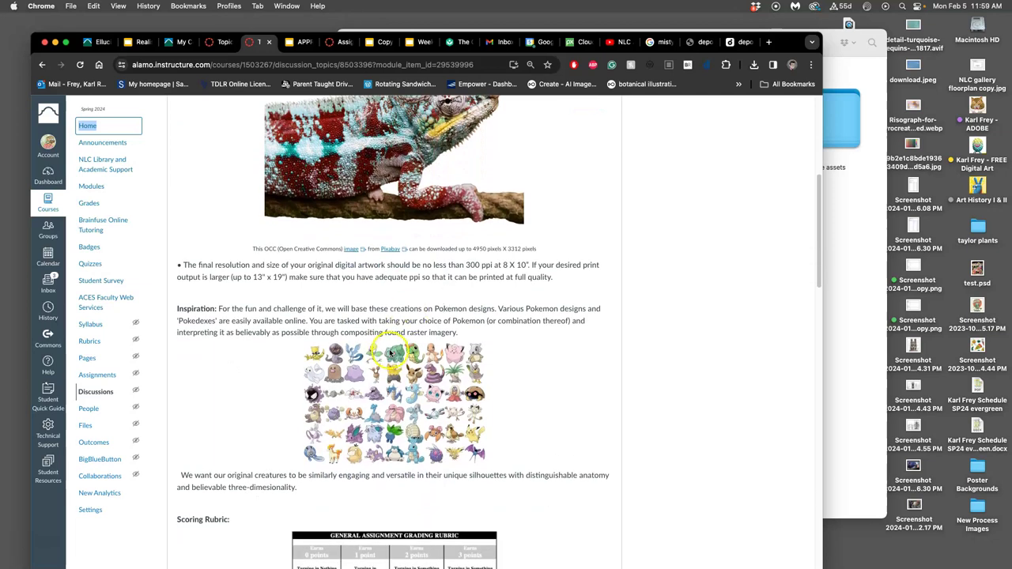
pyautogui.scroll(-2, 399, 352)
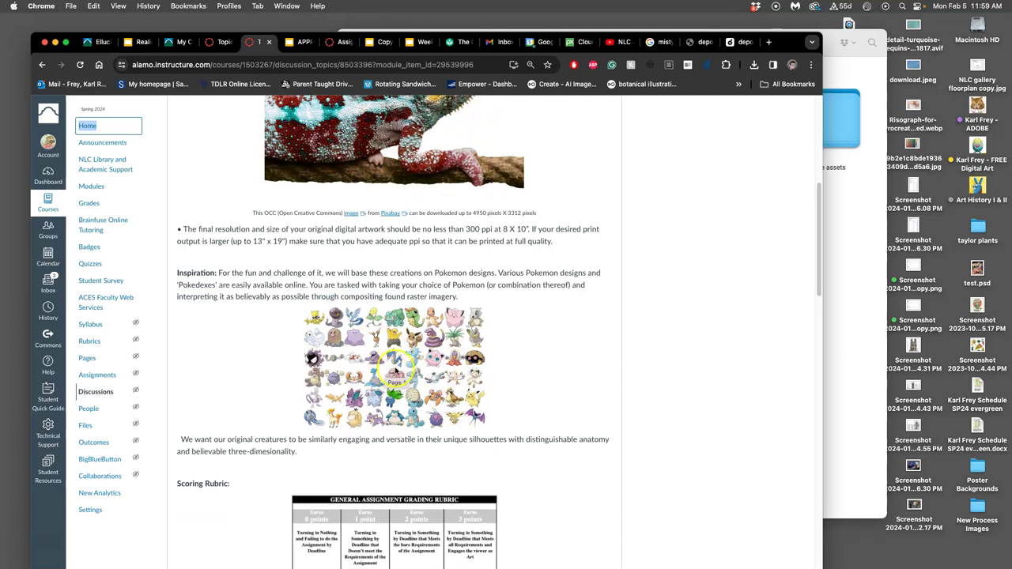
pyautogui.scroll(-20, 397, 368)
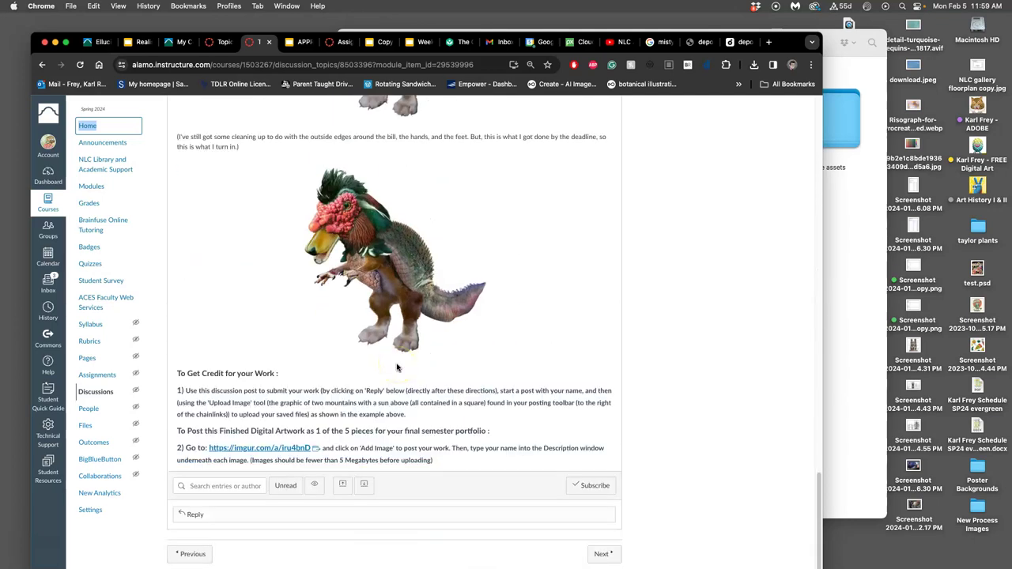
pyautogui.scroll(10, 397, 367)
pyautogui.scroll(10, 396, 367)
pyautogui.scroll(-4, 397, 368)
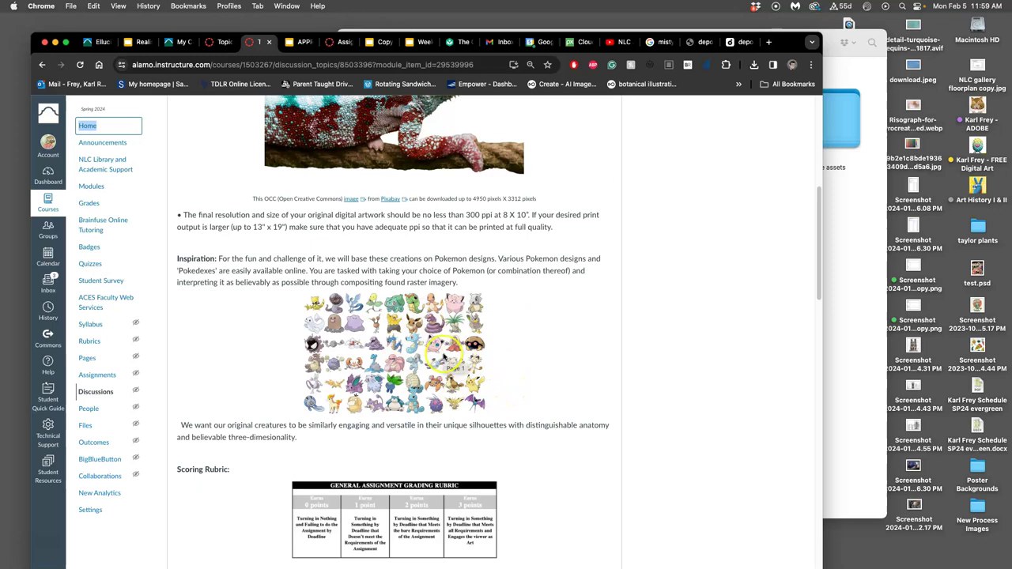
# - Open the Pokemon inspiration image in a new tab and zoom in on it
pyautogui.rightClick(444, 357)
pyautogui.click(470, 363)
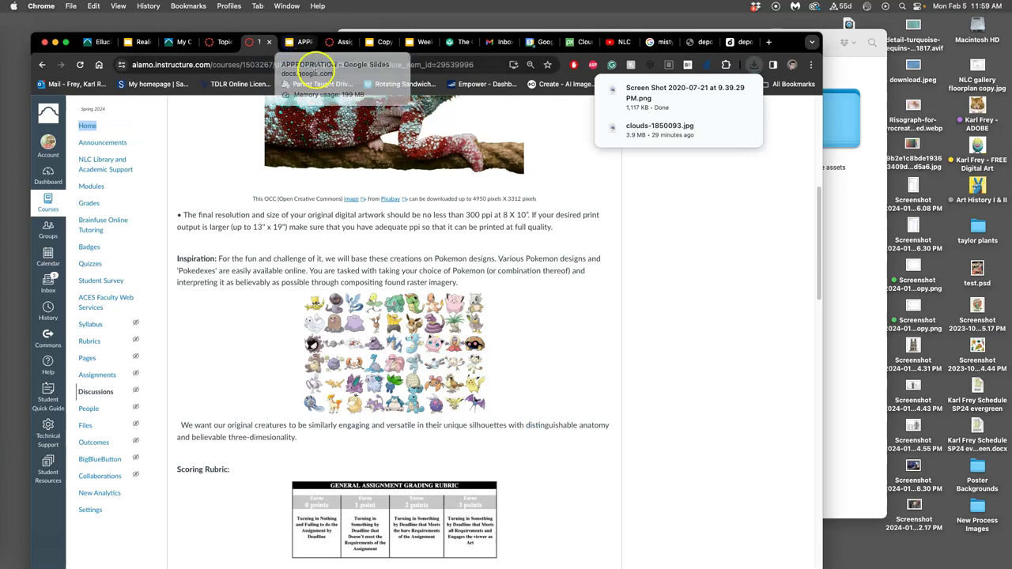
pyautogui.press('super+equal')
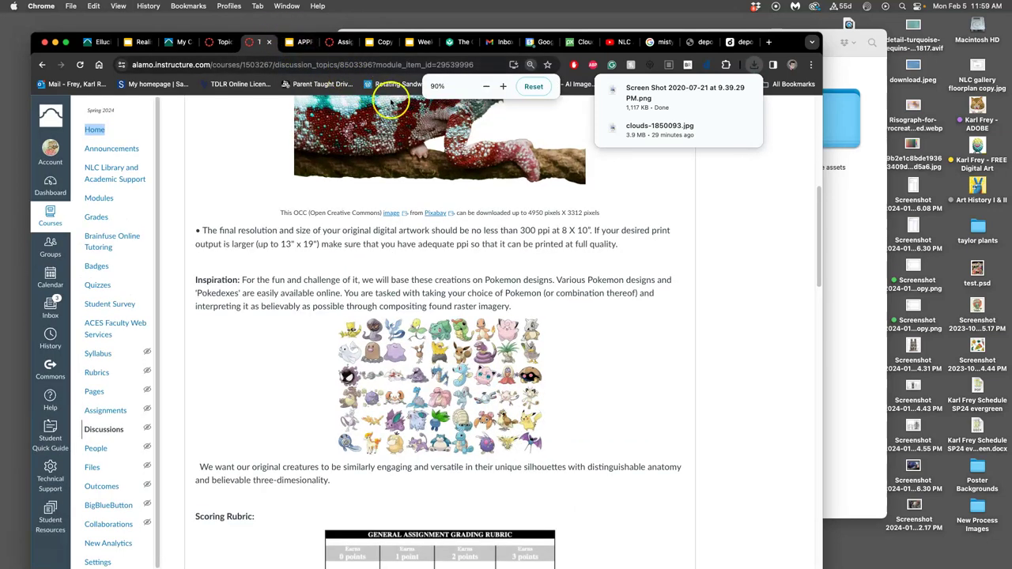
# - Reopen the Pokemon image in a new tab from the discussion and show the Downloads folder
pyautogui.click(304, 44)
pyautogui.click(261, 42)
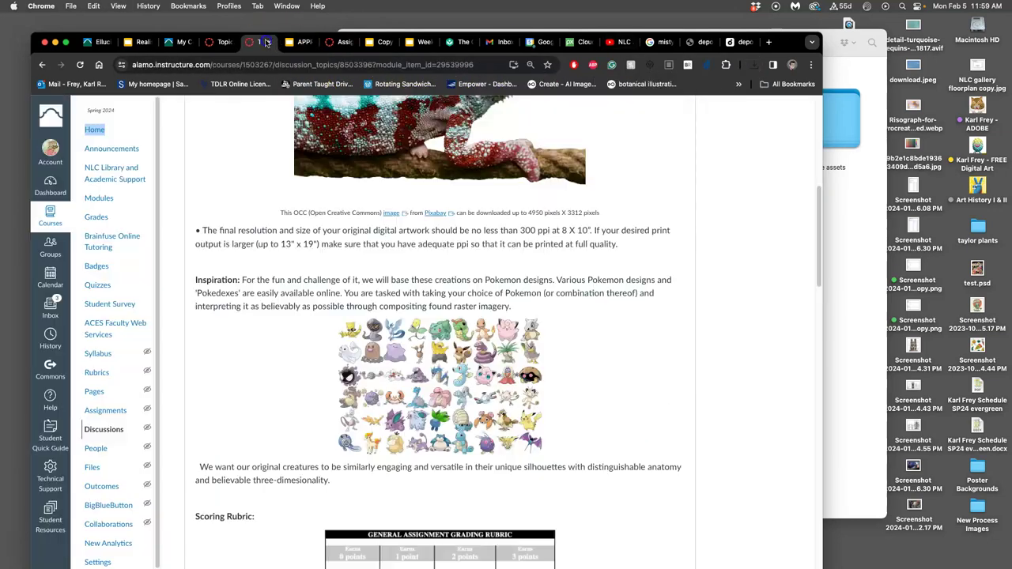
pyautogui.rightClick(468, 376)
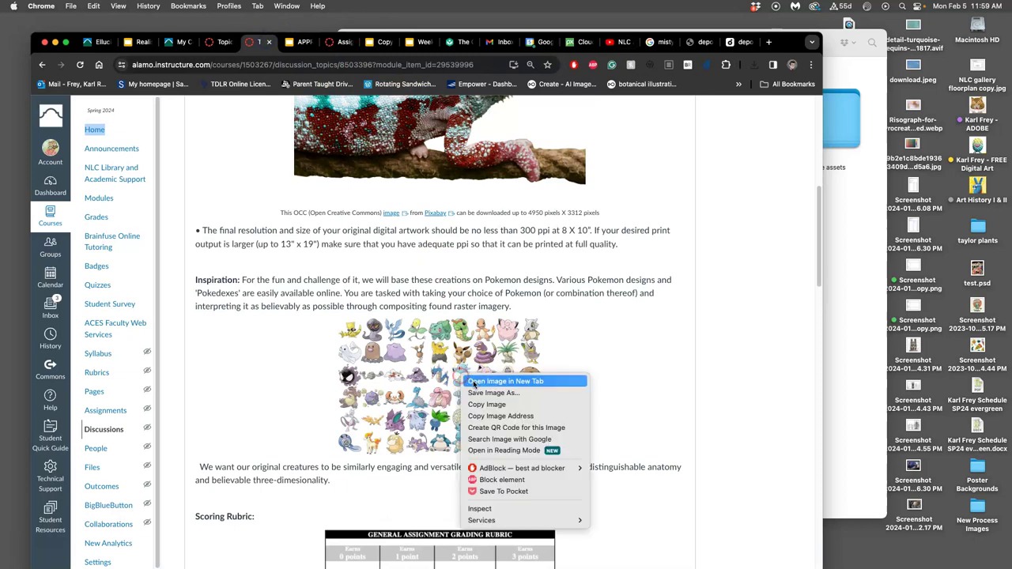
pyautogui.click(474, 381)
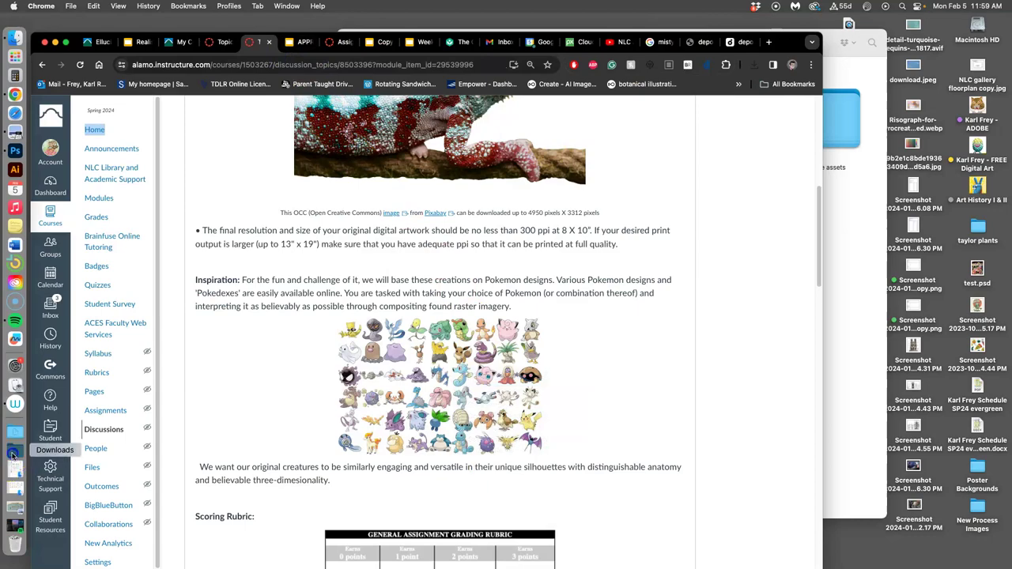
pyautogui.click(14, 452)
# - Open the Pokemon grid screenshot in Preview, enlarge and reposition its window, and show the Tools menu
pyautogui.click(89, 168)
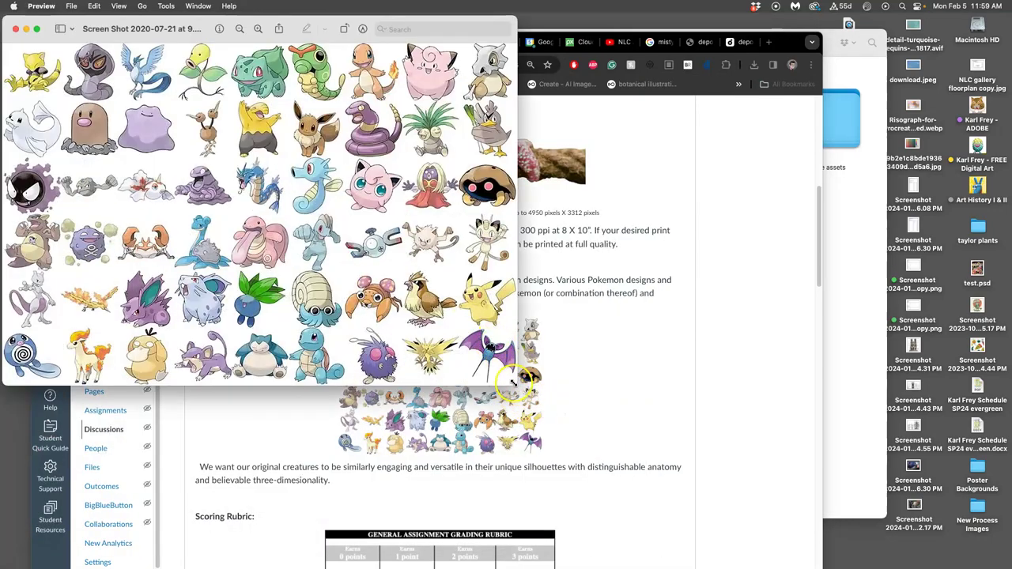
pyautogui.moveTo(512, 383); pyautogui.dragTo(629, 540)
pyautogui.moveTo(262, 20); pyautogui.dragTo(287, 18)
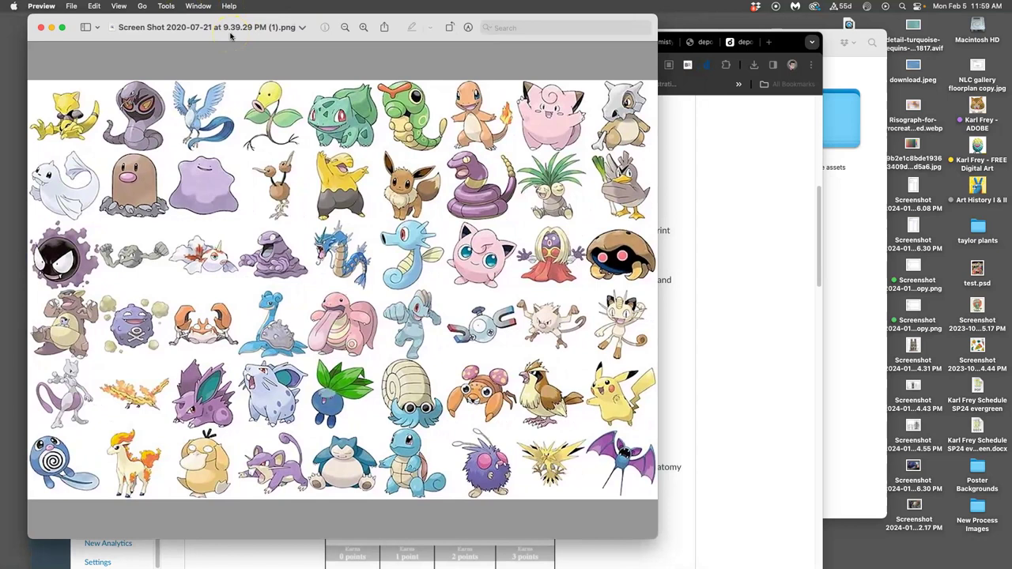
pyautogui.click(513, 438)
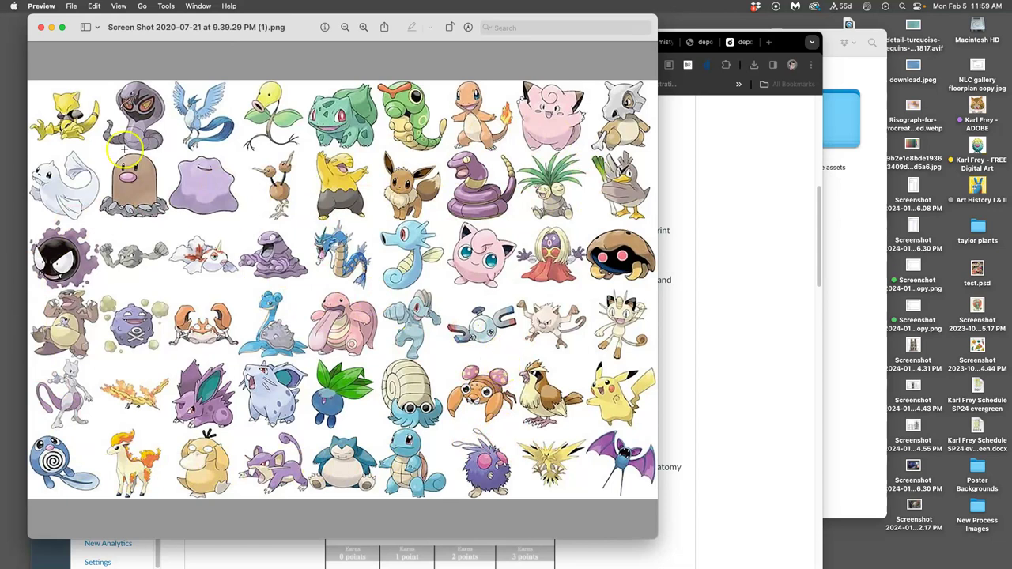
pyautogui.click(166, 6)
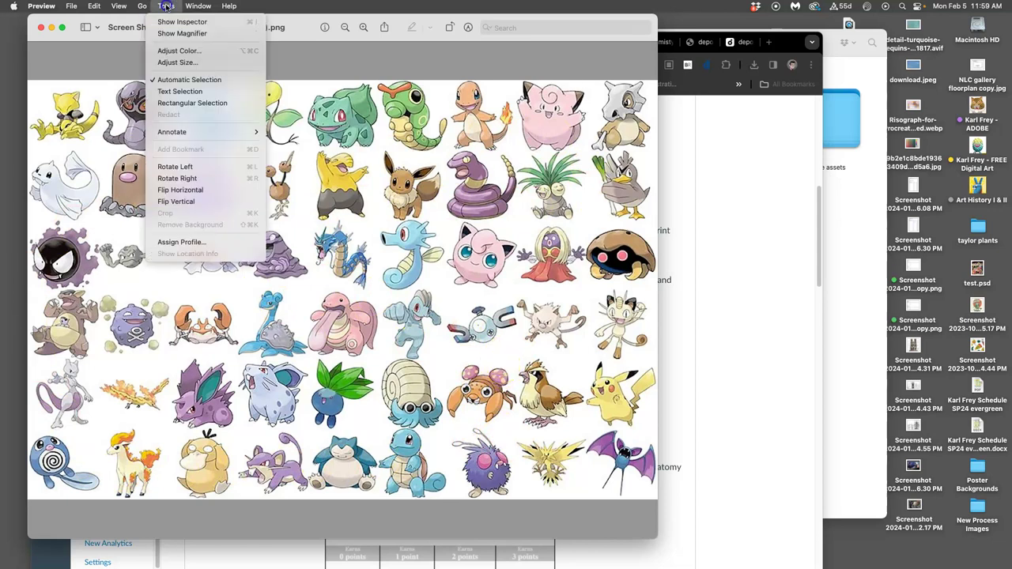
# - Adjust the Pokémon screenshot's midtone levels into dark silhouettes in Preview, then bring Chrome forward
pyautogui.click(180, 50)
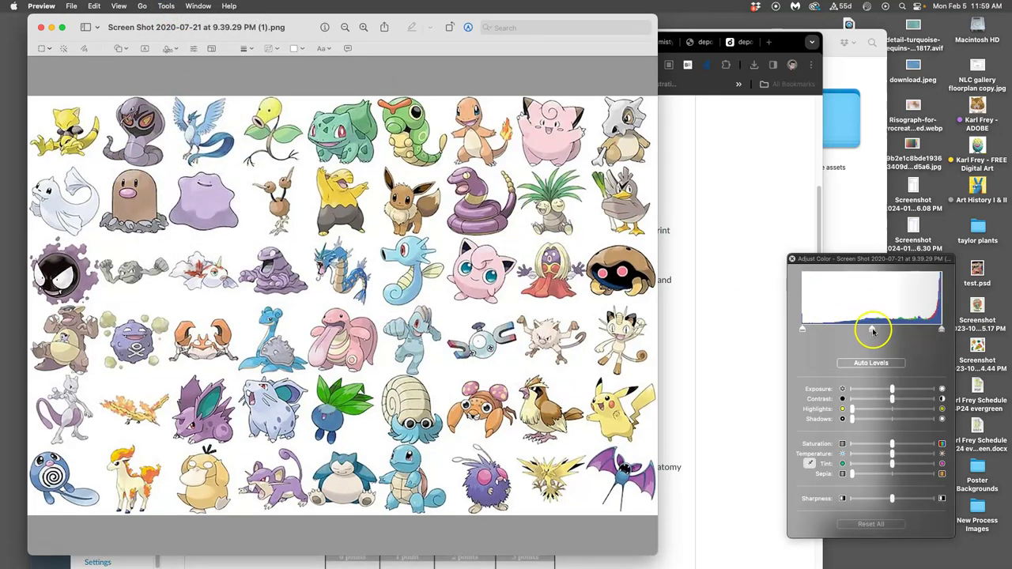
pyautogui.moveTo(872, 330)
pyautogui.mouseDown()
pyautogui.moveTo(855, 330)
pyautogui.moveTo(901, 330)
pyautogui.moveTo(882, 331)
pyautogui.mouseUp()
pyautogui.moveTo(807, 330); pyautogui.dragTo(925, 332)
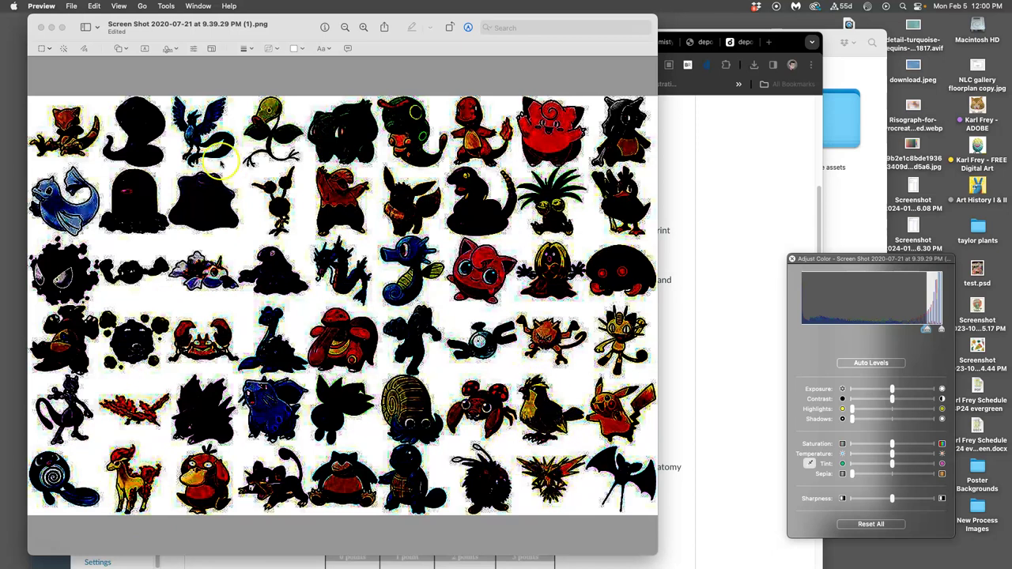
pyautogui.click(665, 119)
# - Search Google for 'bird pokemon' from a new tab
pyautogui.click(768, 42)
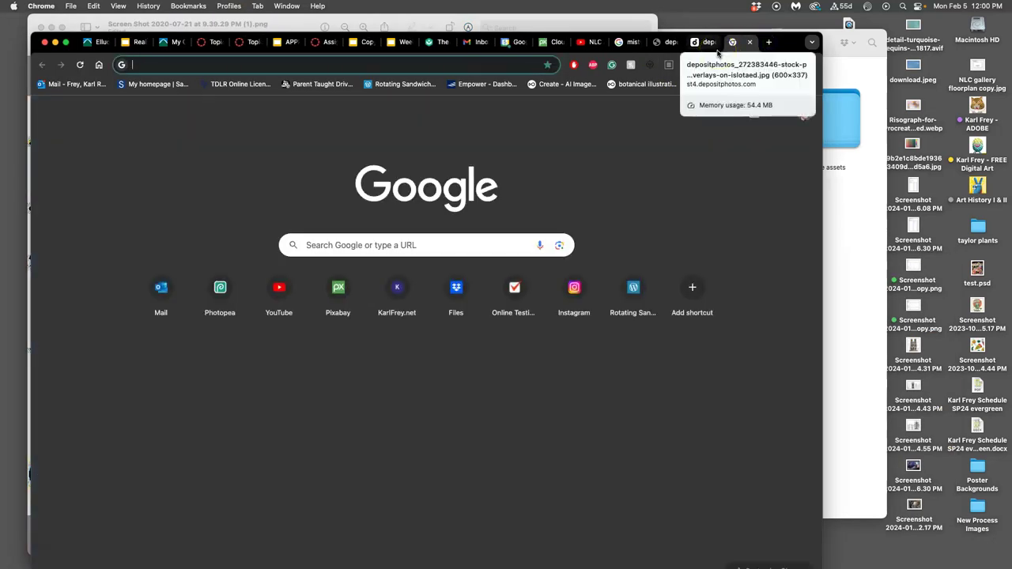
pyautogui.write('bird')
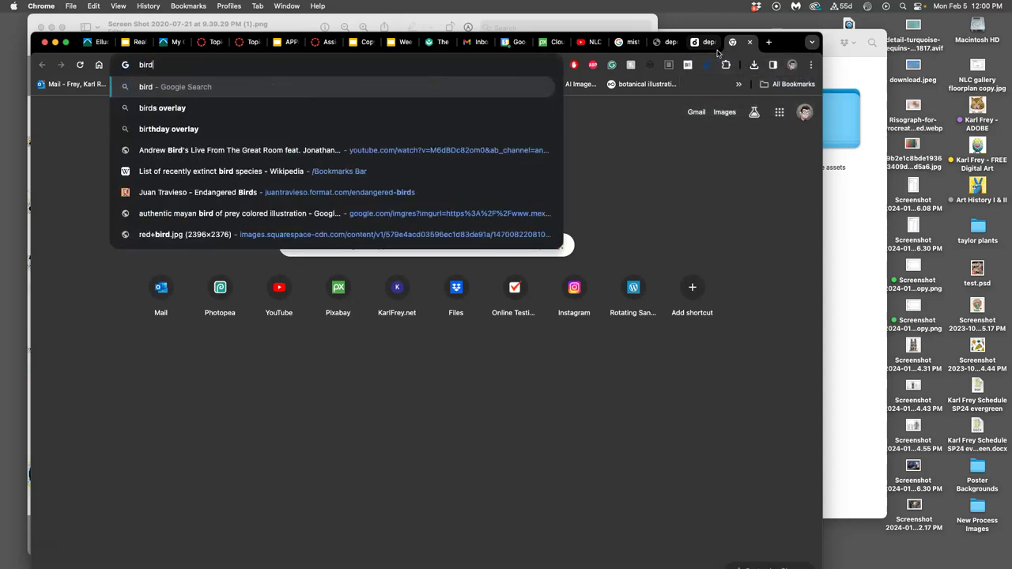
pyautogui.write(' pokemon')
pyautogui.press('Return')
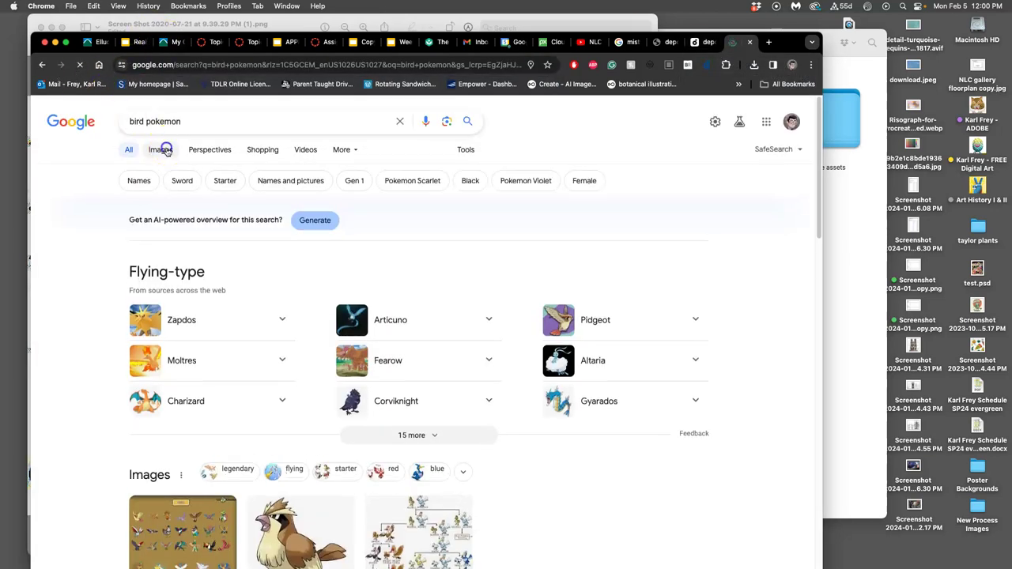
# - Switch to image results and scroll through the bird Pokémon artwork
pyautogui.click(160, 149)
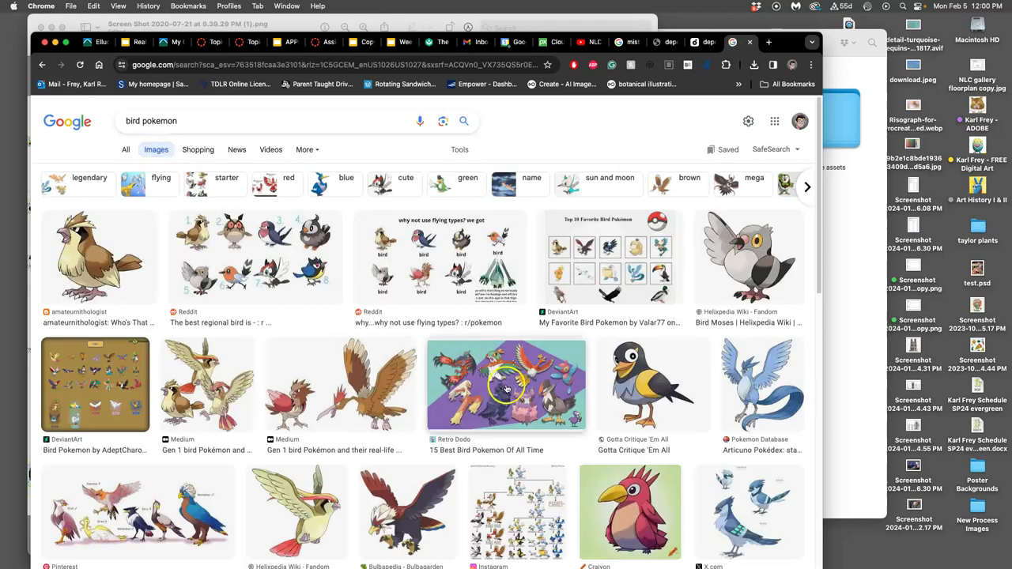
pyautogui.scroll(-2, 506, 387)
pyautogui.scroll(-2, 507, 388)
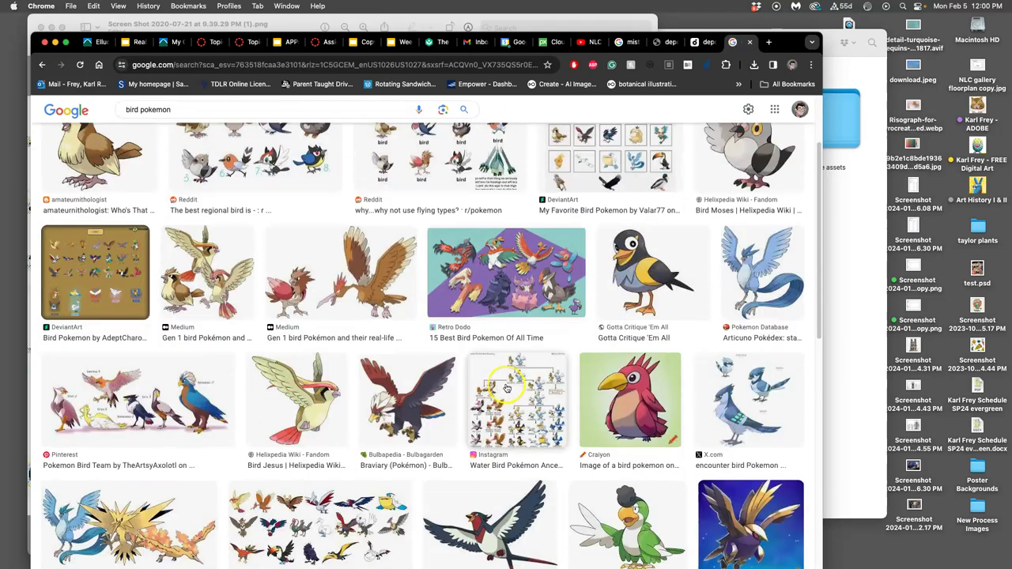
pyautogui.scroll(-2, 507, 387)
pyautogui.scroll(-2, 506, 387)
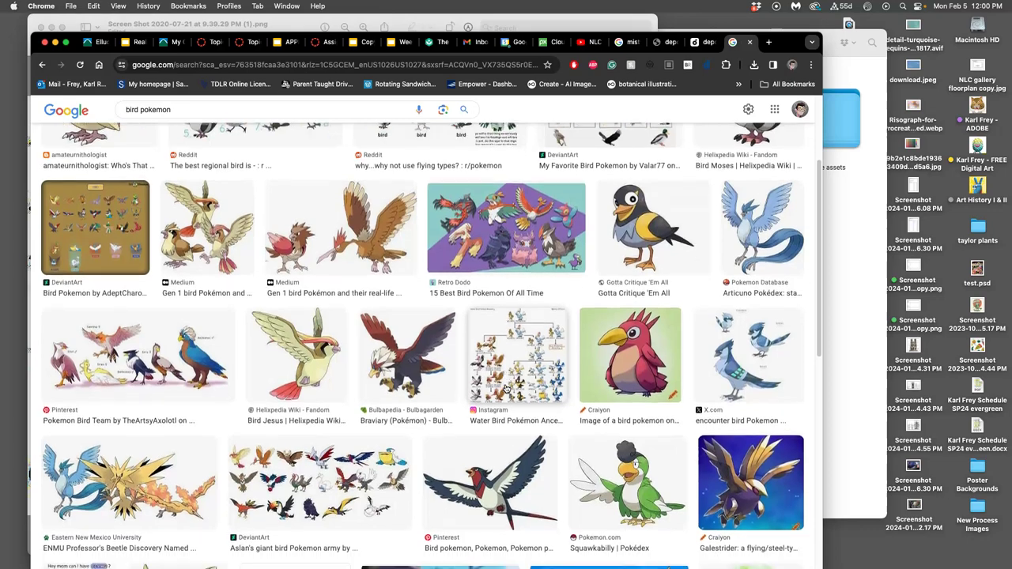
pyautogui.scroll(-5, 507, 389)
pyautogui.scroll(-5, 506, 389)
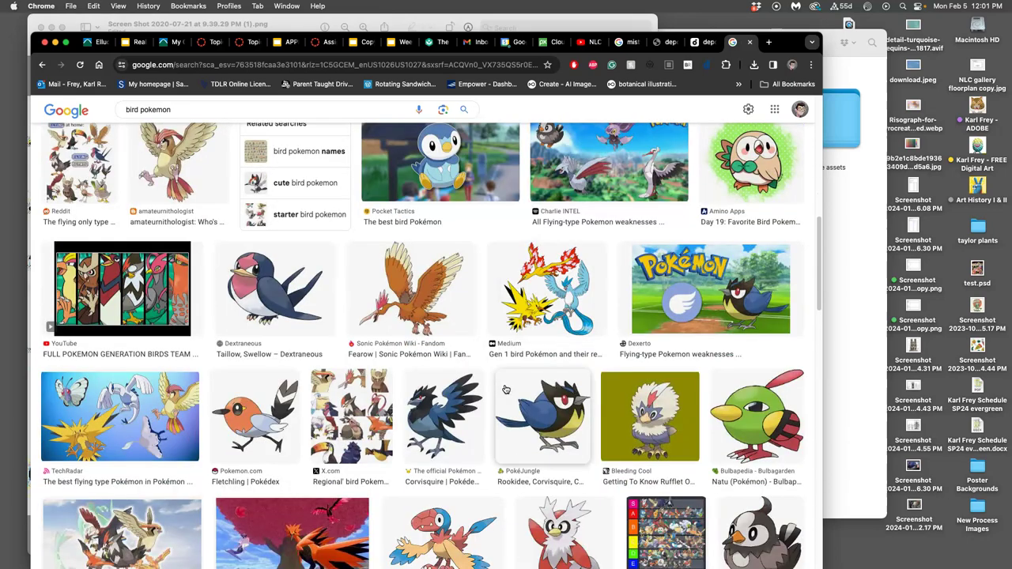
pyautogui.scroll(-8, 504, 389)
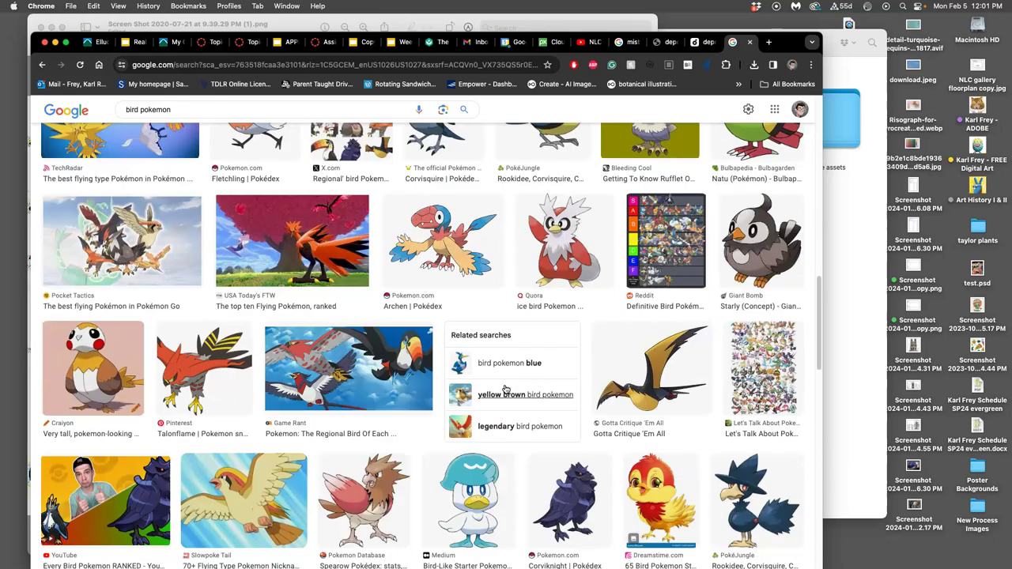
pyautogui.scroll(-1, 505, 389)
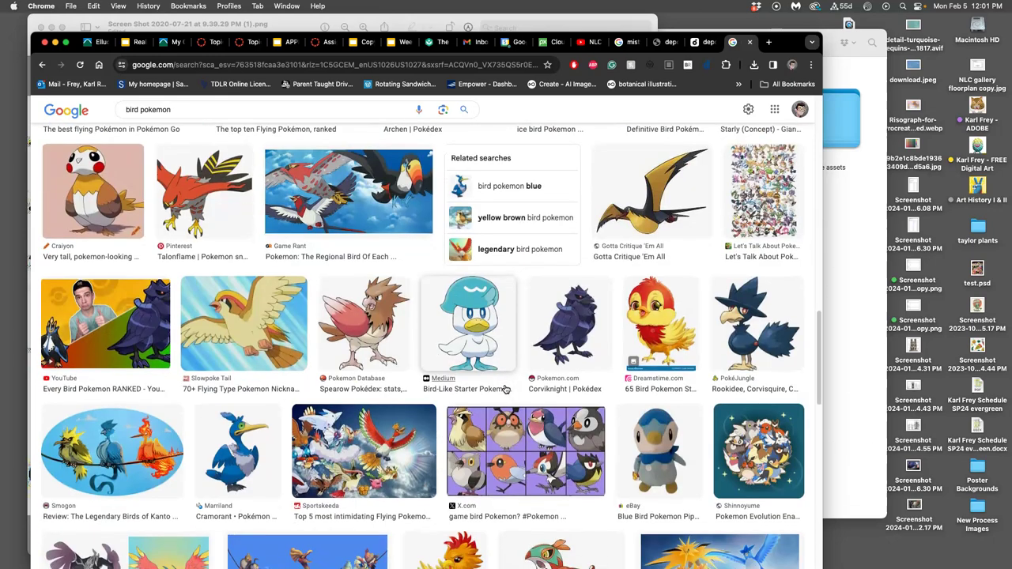
pyautogui.scroll(-5, 504, 389)
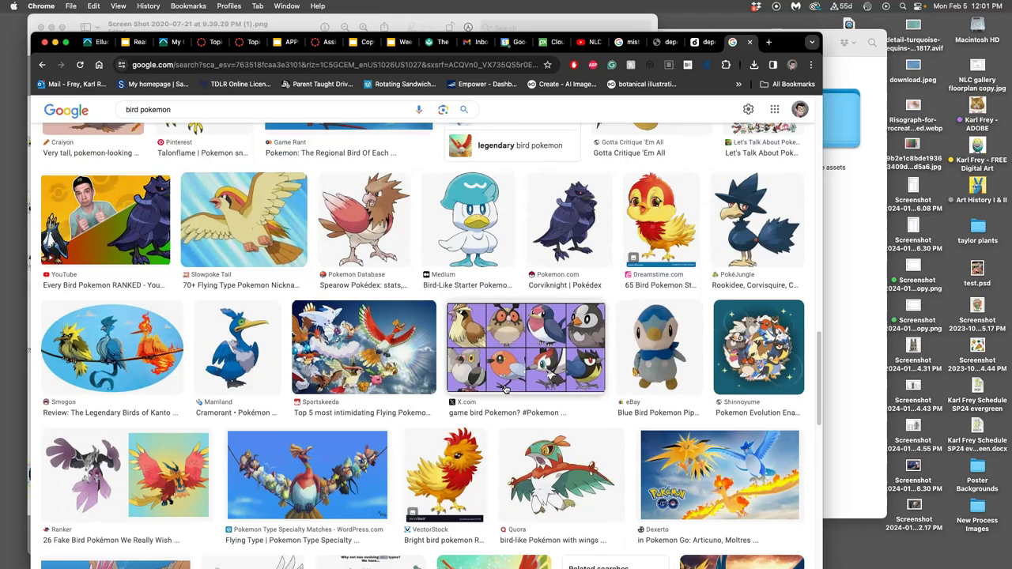
pyautogui.scroll(-4, 504, 389)
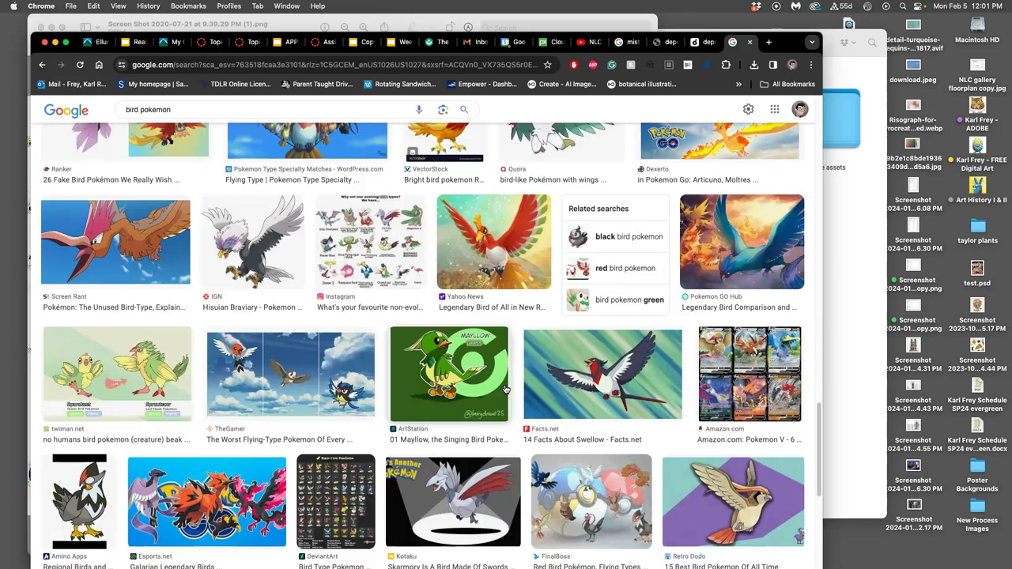
pyautogui.scroll(-3, 505, 389)
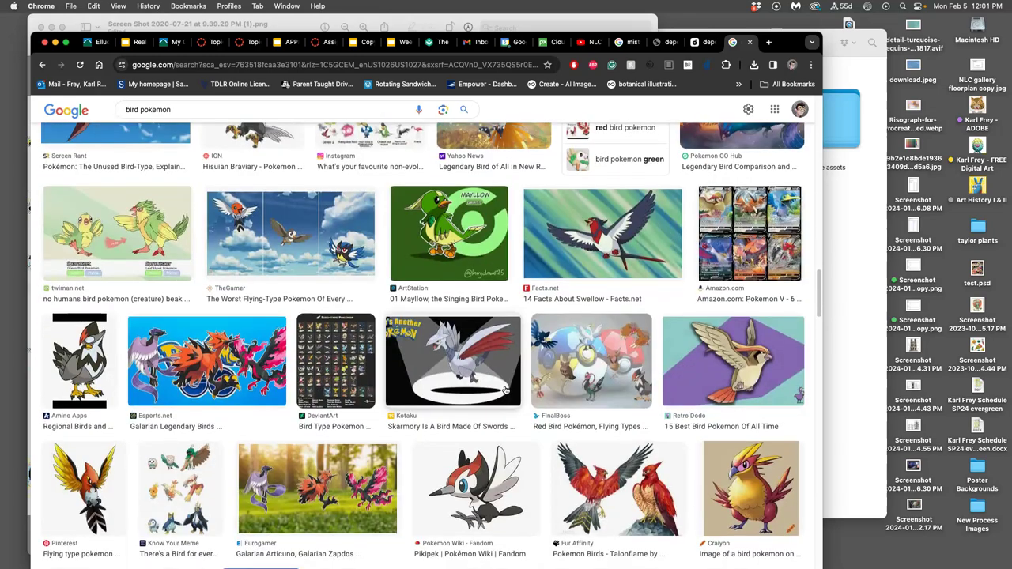
pyautogui.scroll(-4, 505, 389)
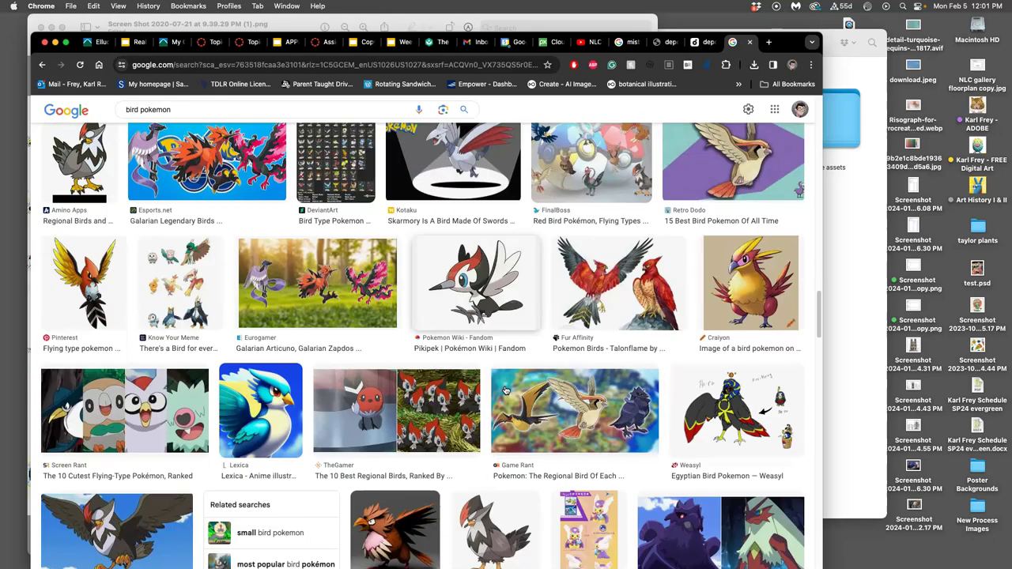
pyautogui.scroll(-5, 505, 389)
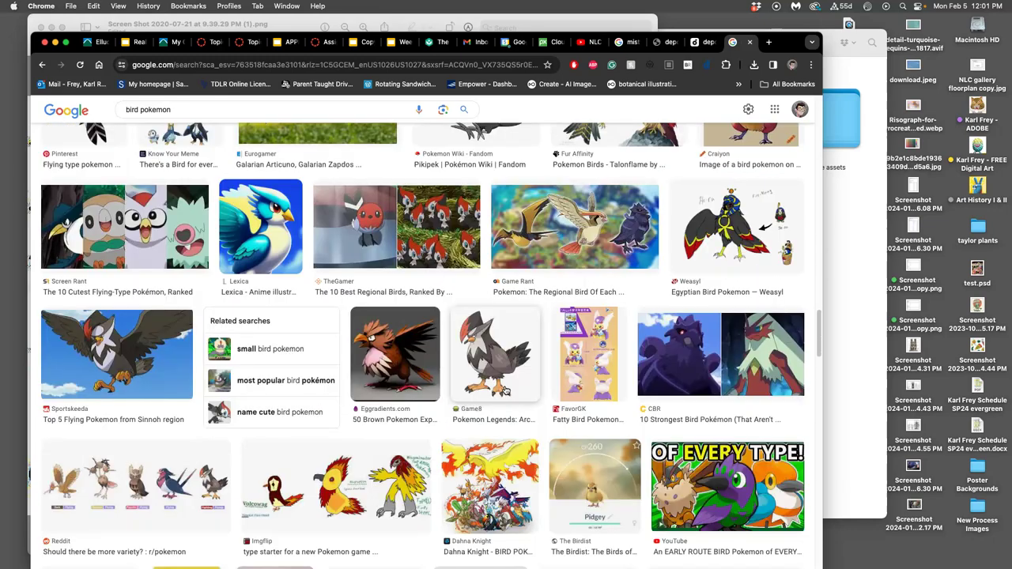
pyautogui.scroll(4, 504, 389)
pyautogui.scroll(1, 504, 388)
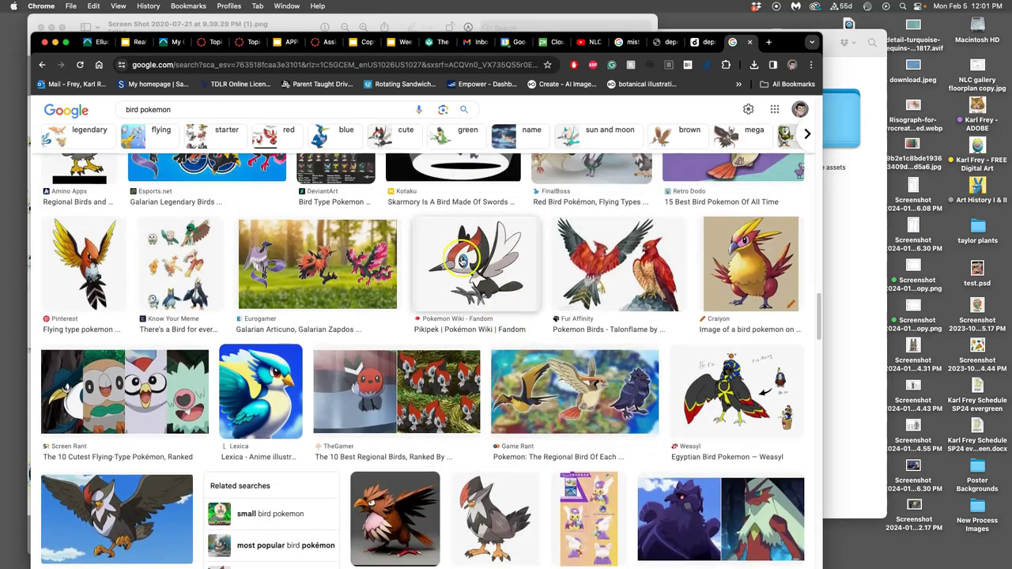
pyautogui.rightClick(462, 261)
pyautogui.click(486, 267)
pyautogui.scroll(-7, 466, 309)
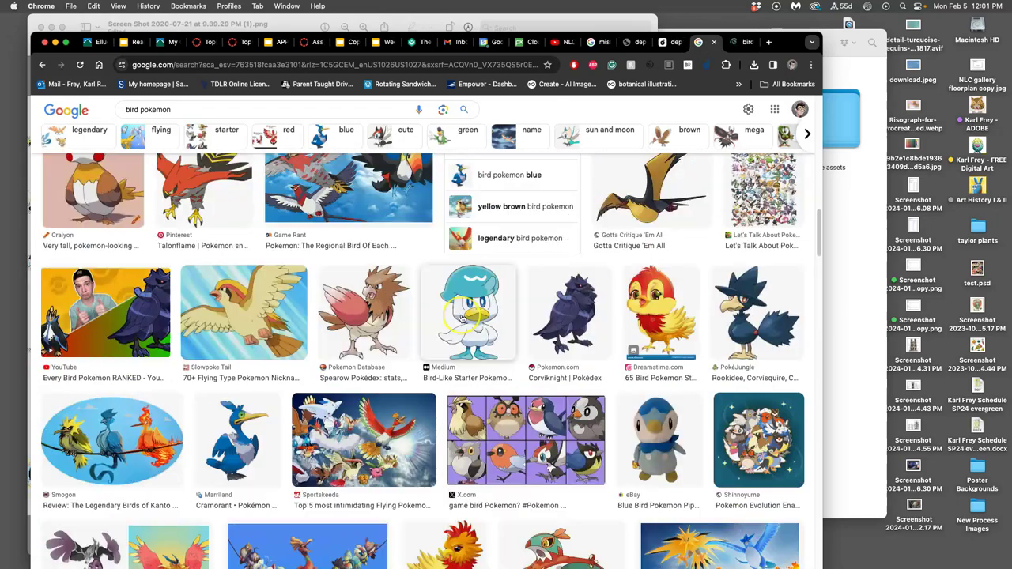
pyautogui.scroll(3, 463, 317)
pyautogui.scroll(-5, 462, 316)
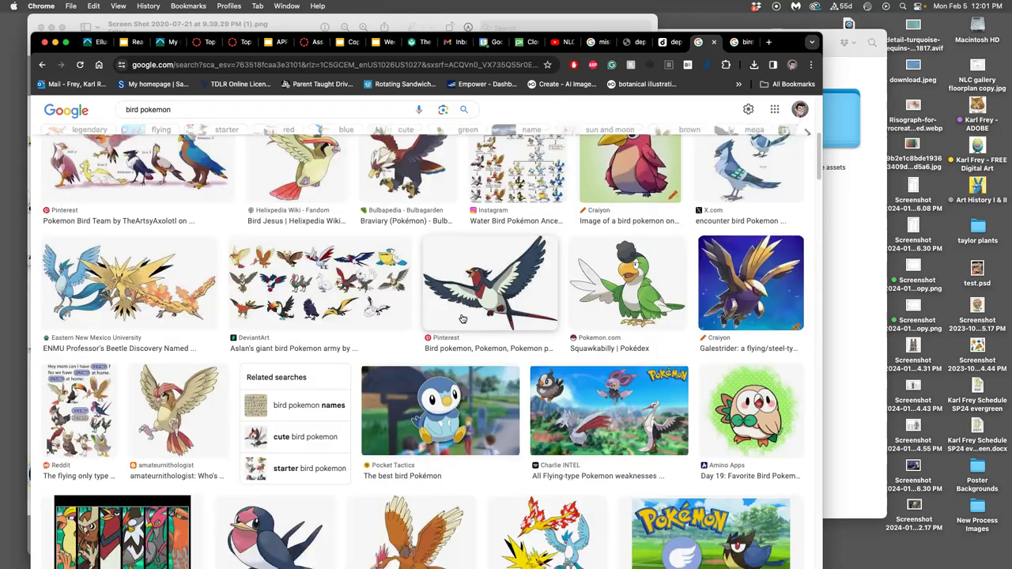
pyautogui.rightClick(425, 403)
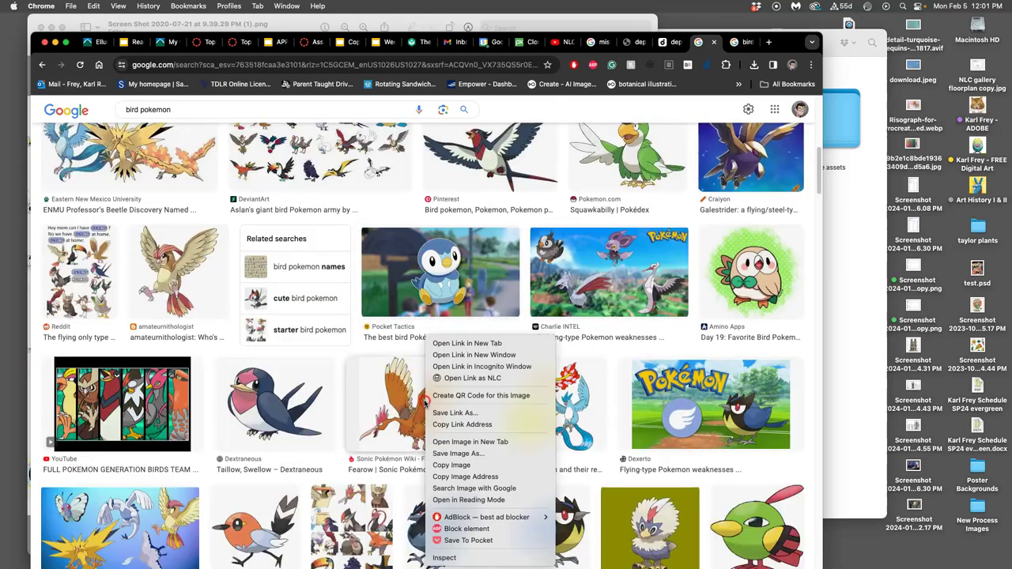
pyautogui.click(454, 343)
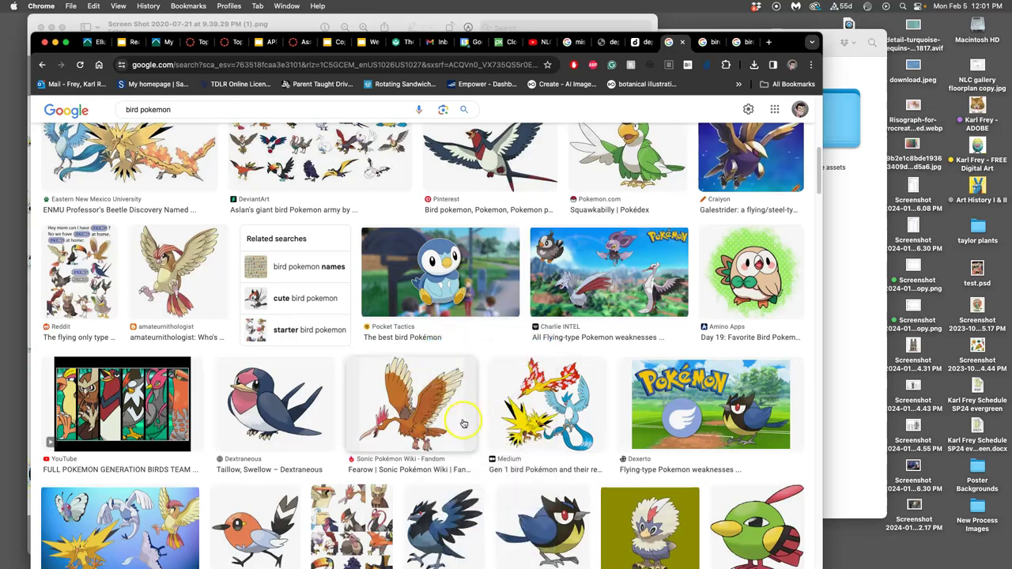
pyautogui.scroll(-15, 462, 425)
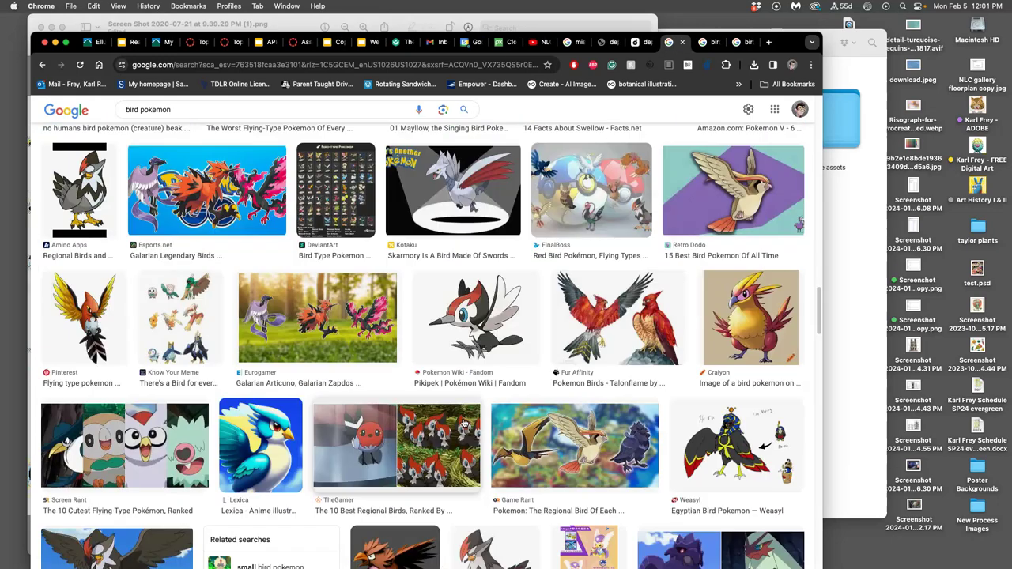
pyautogui.scroll(-6, 464, 424)
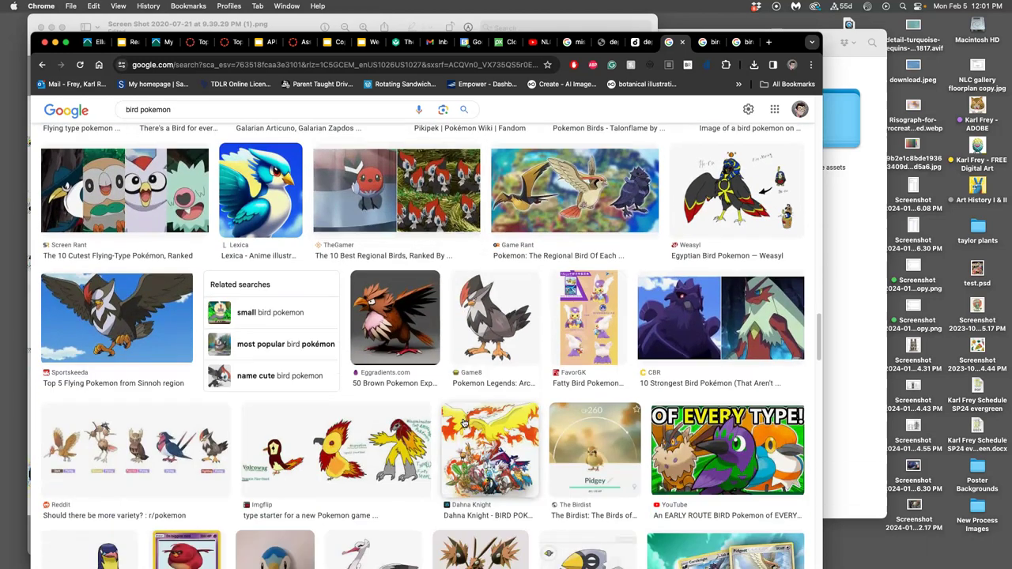
pyautogui.scroll(4, 464, 425)
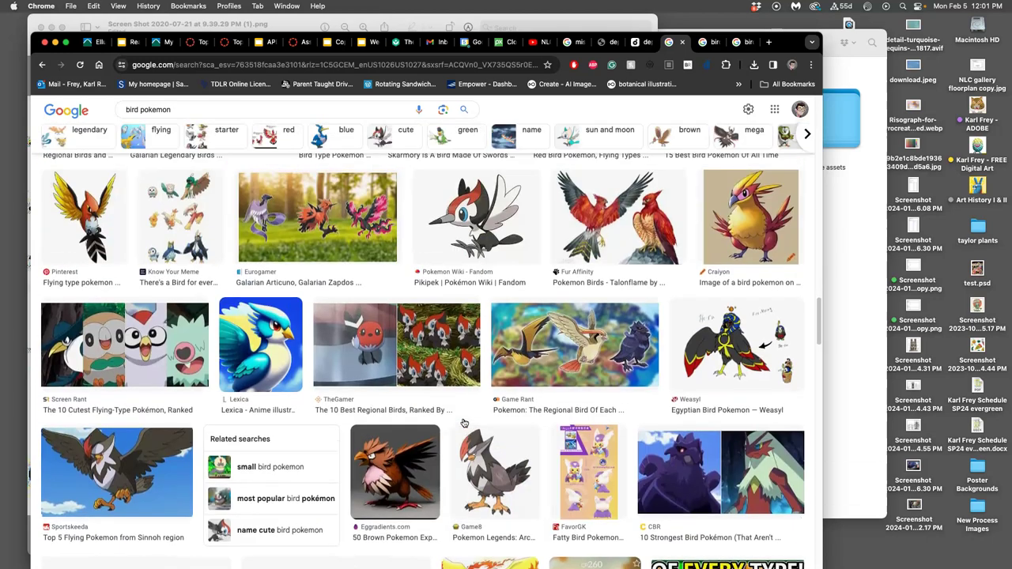
pyautogui.click(83, 218)
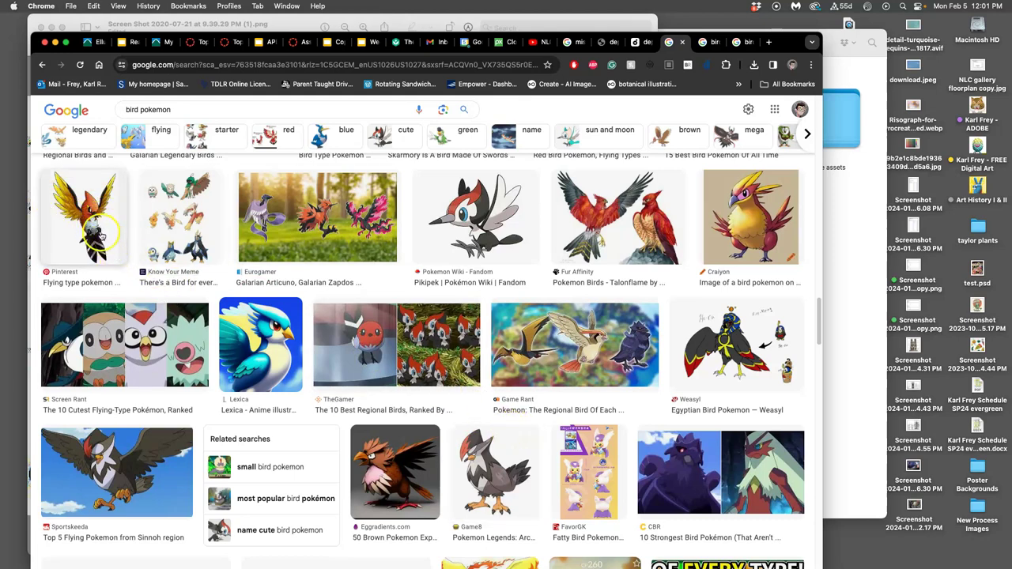
pyautogui.rightClick(95, 233)
pyautogui.click(142, 237)
pyautogui.scroll(-5, 425, 419)
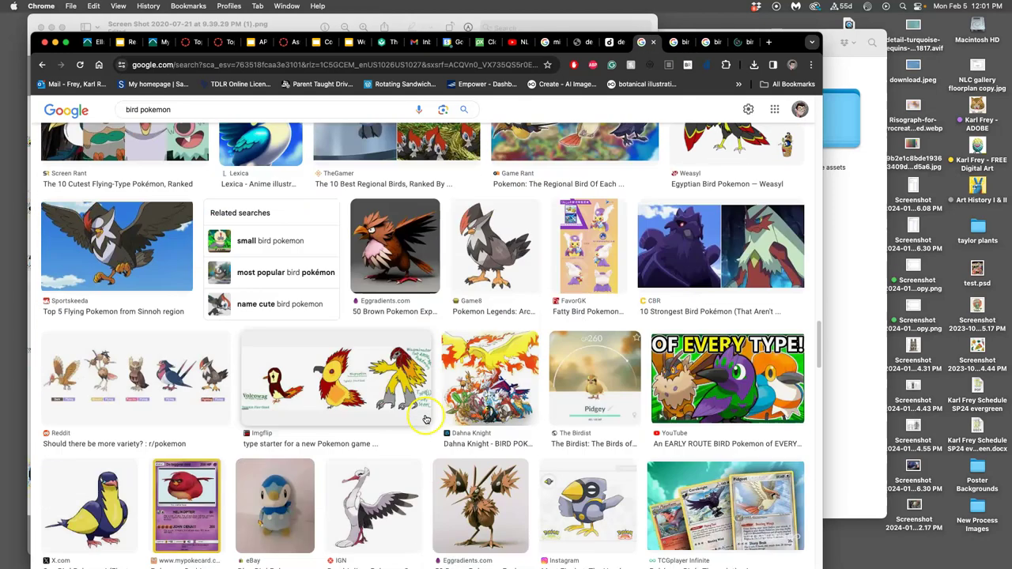
pyautogui.scroll(-5, 425, 419)
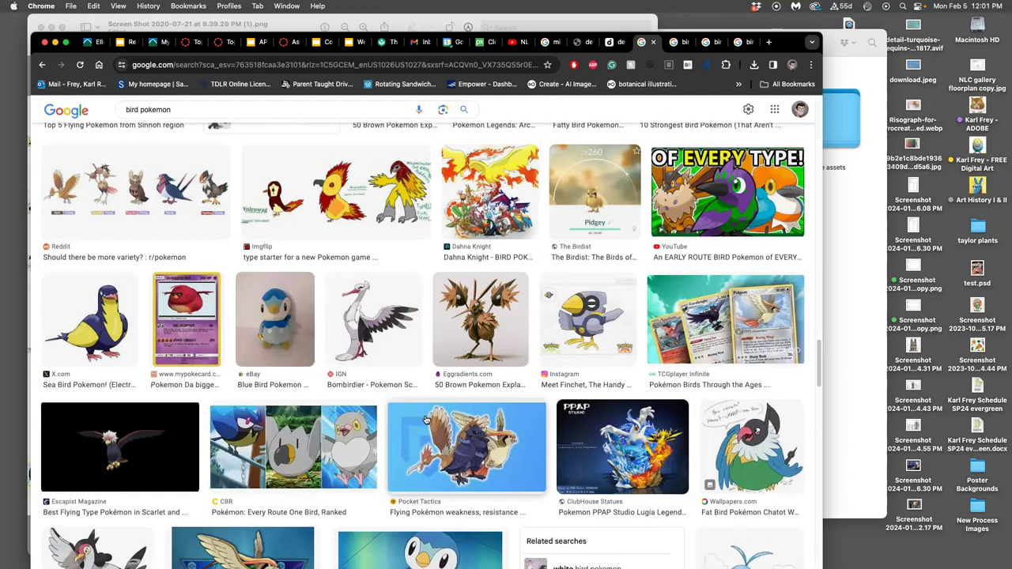
pyautogui.scroll(-4, 425, 419)
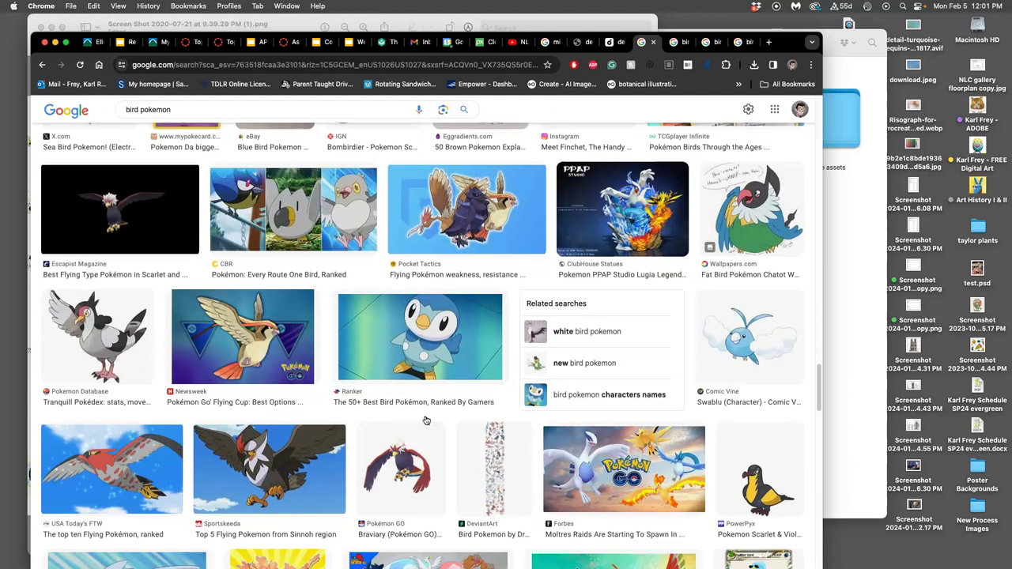
pyautogui.scroll(-6, 425, 420)
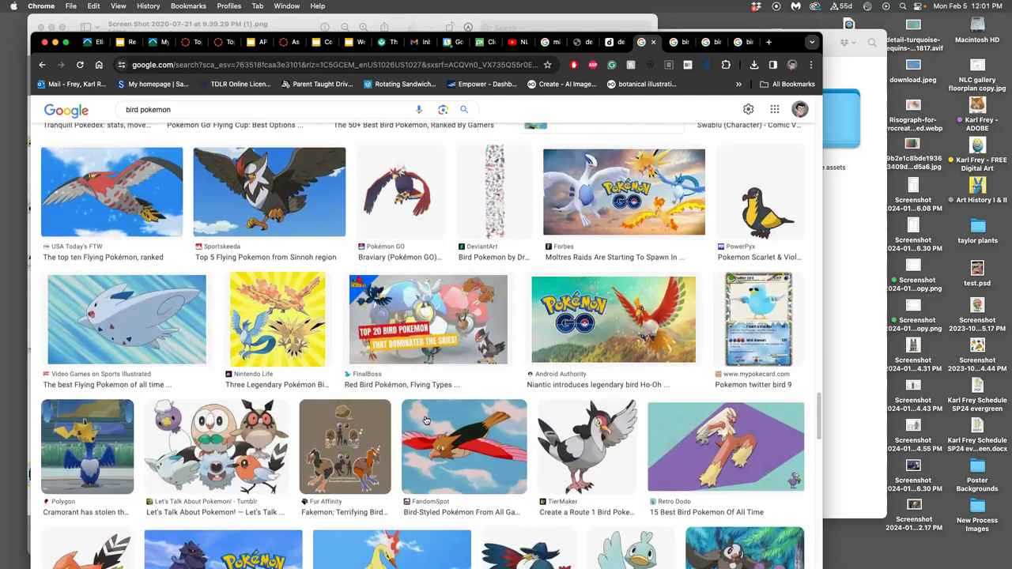
pyautogui.scroll(-6, 425, 419)
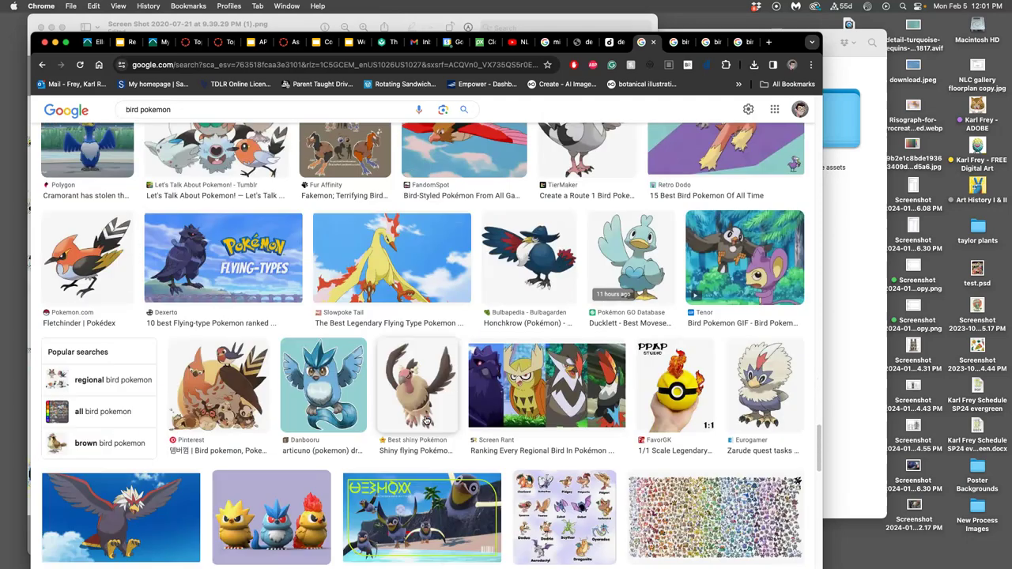
pyautogui.scroll(-8, 425, 419)
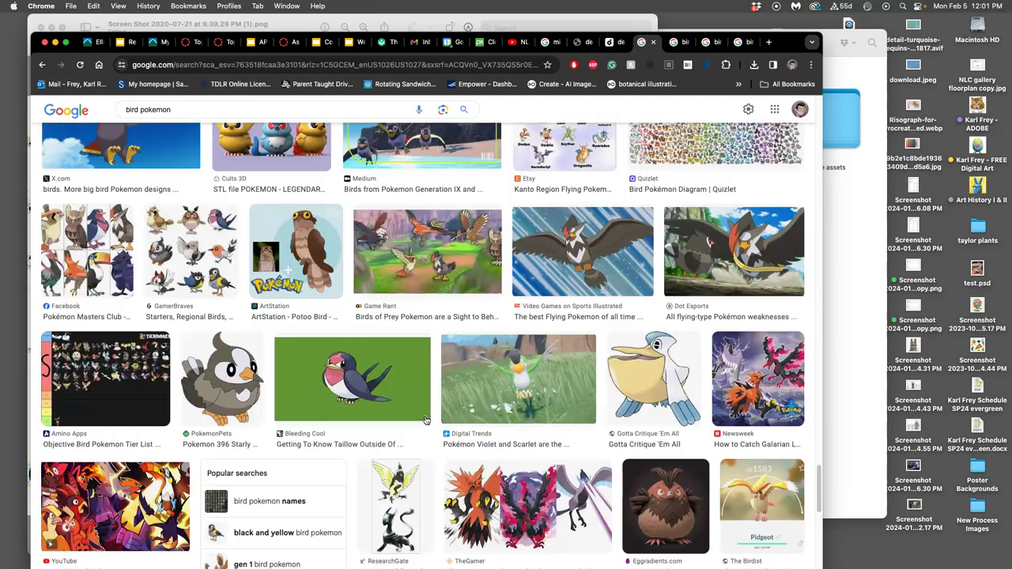
pyautogui.scroll(-5, 425, 419)
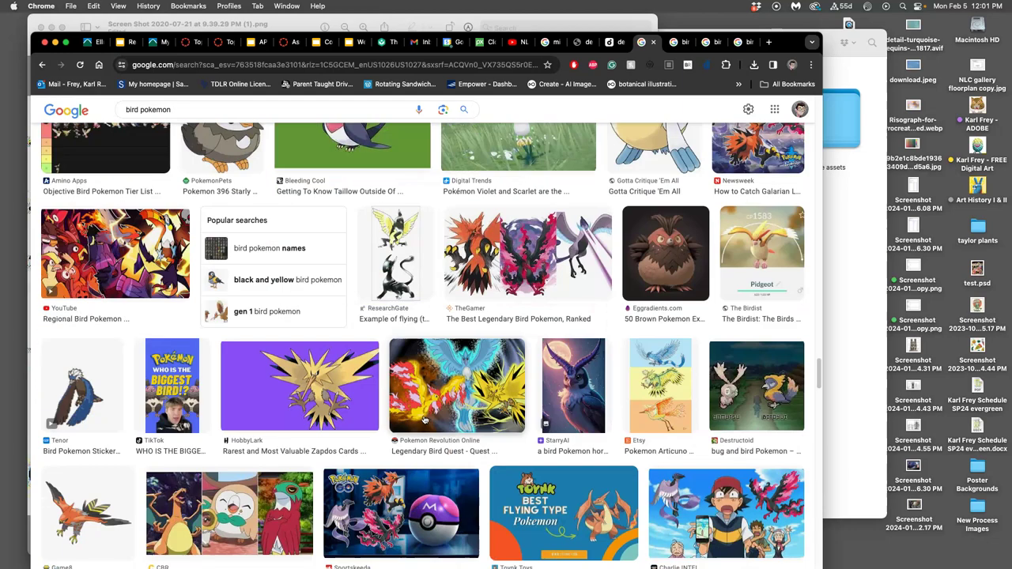
# - Create a folder named 'Asignment #2 Creature Composite' in the parent class folder
pyautogui.click(678, 42)
pyautogui.click(834, 81)
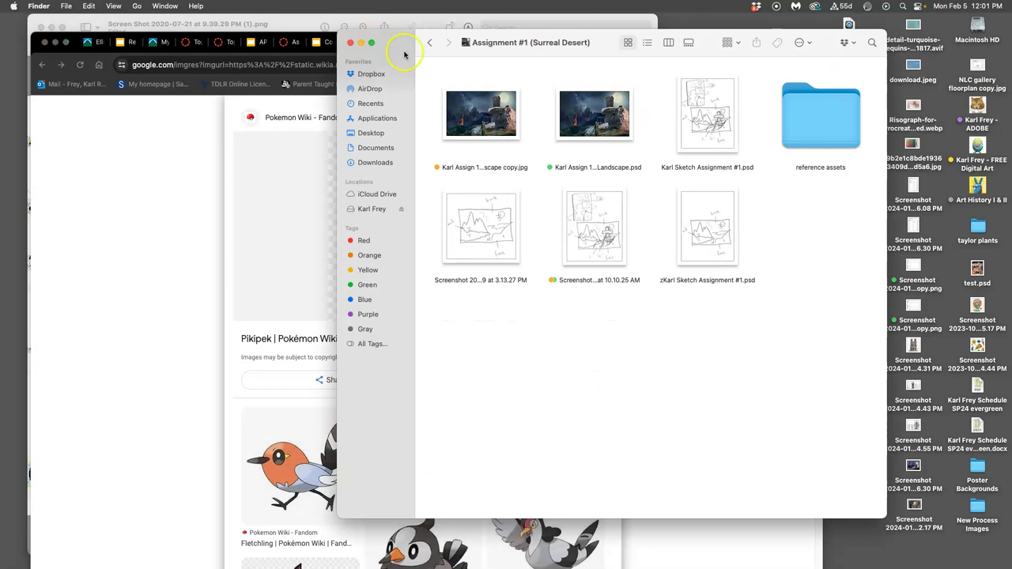
pyautogui.click(430, 44)
pyautogui.rightClick(630, 227)
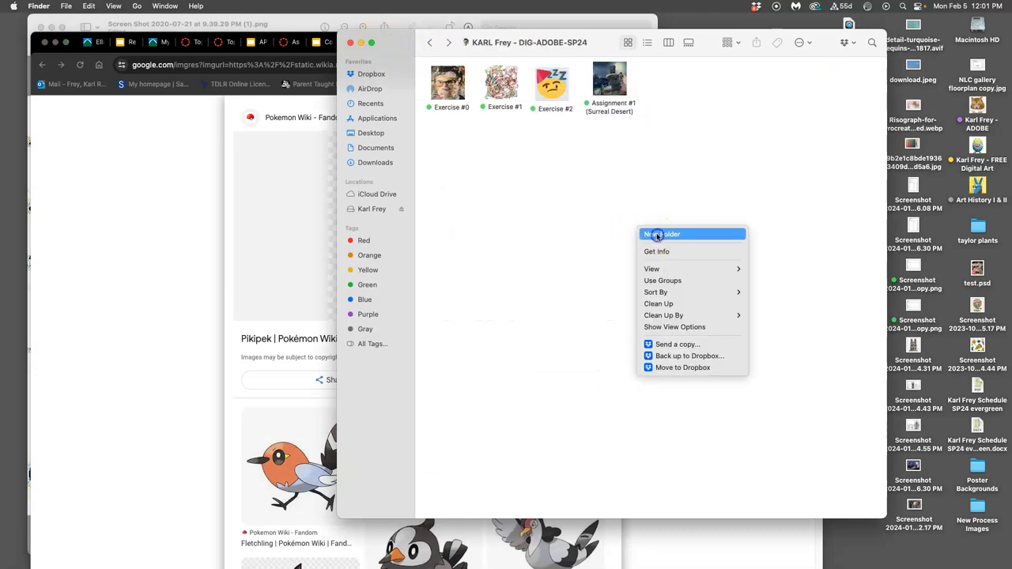
pyautogui.click(653, 231)
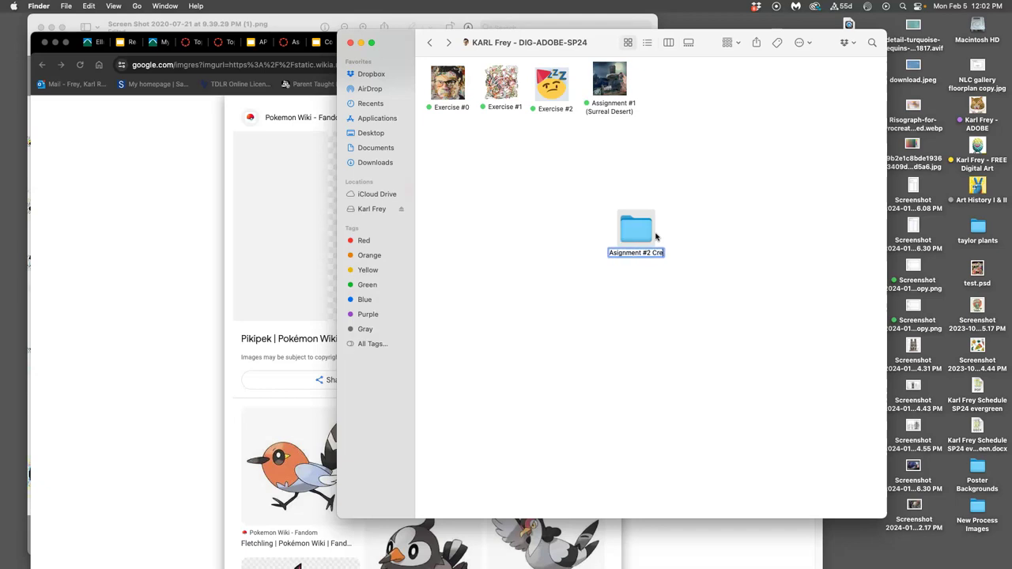
pyautogui.write('ature Composite')
pyautogui.press('Return')
# - Open the new folder and drag the Pikipek image from Chrome into it
pyautogui.doubleClick(640, 227)
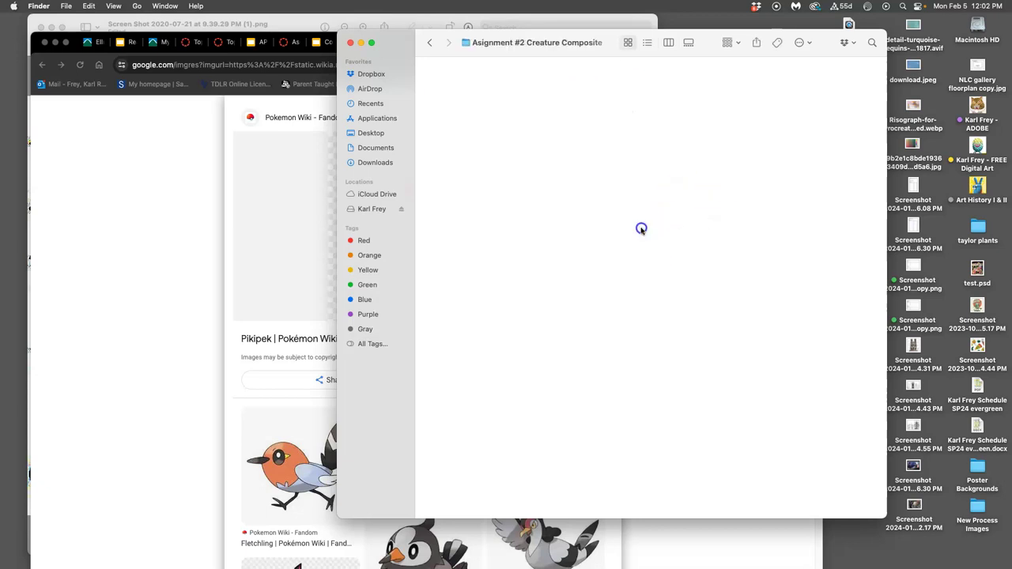
pyautogui.moveTo(644, 48); pyautogui.dragTo(781, 56)
pyautogui.click(428, 235)
pyautogui.moveTo(453, 235); pyautogui.dragTo(880, 140)
# - Drag the Fearow image and the red-and-yellow bird image into the creature folder
pyautogui.scroll(-10, 515, 298)
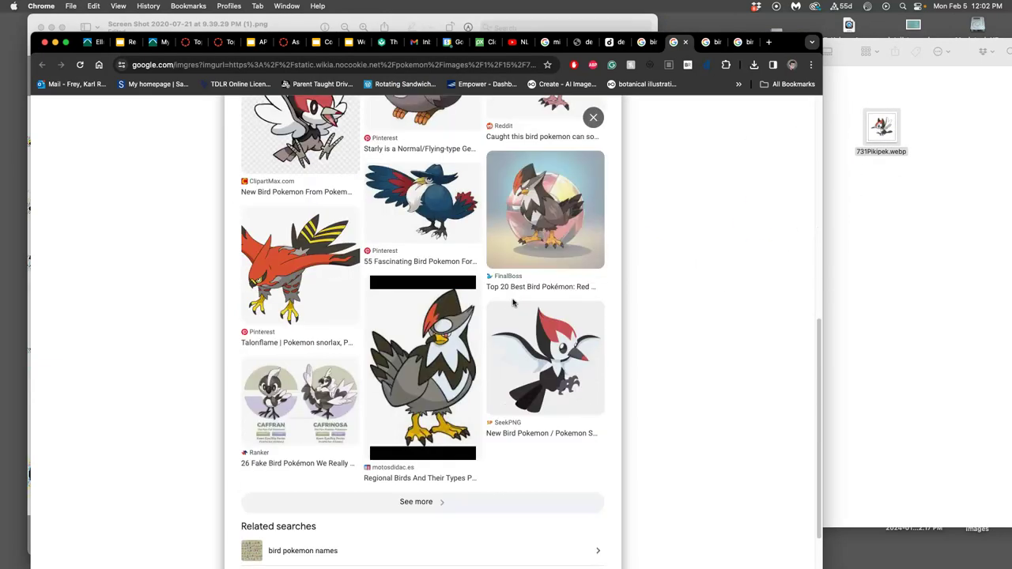
pyautogui.scroll(10, 513, 300)
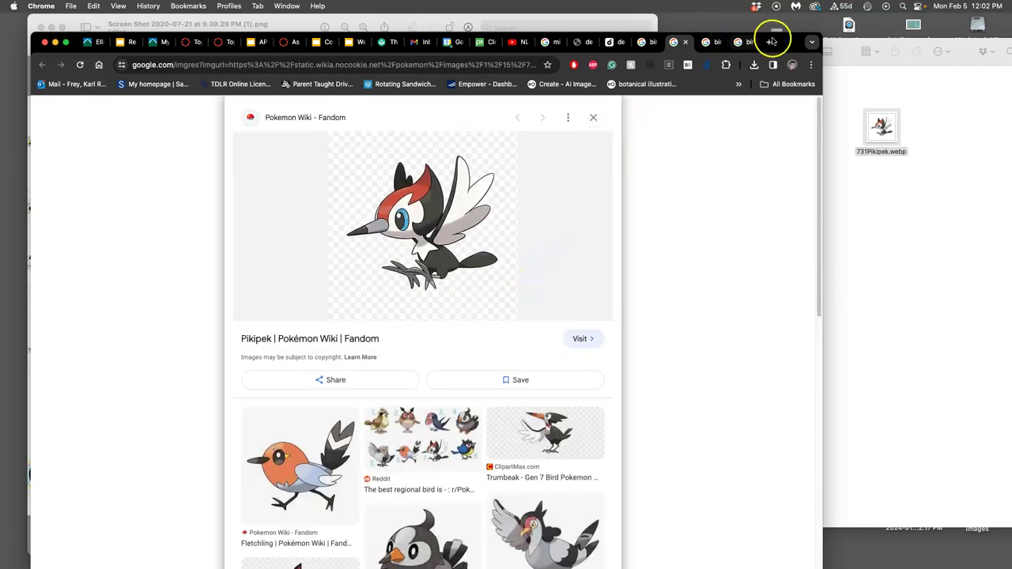
pyautogui.moveTo(818, 33); pyautogui.dragTo(759, 85)
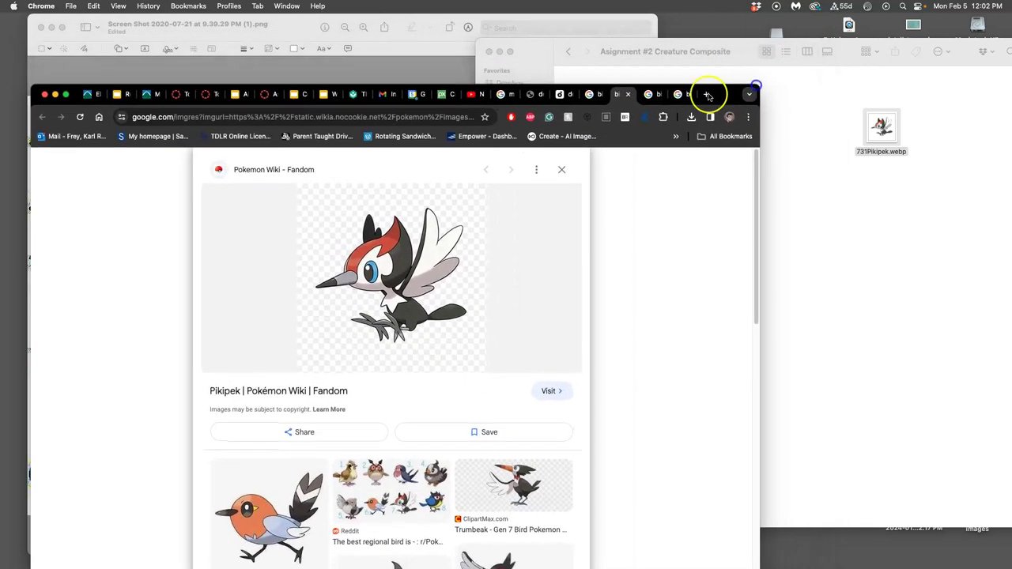
pyautogui.click(598, 96)
pyautogui.click(650, 95)
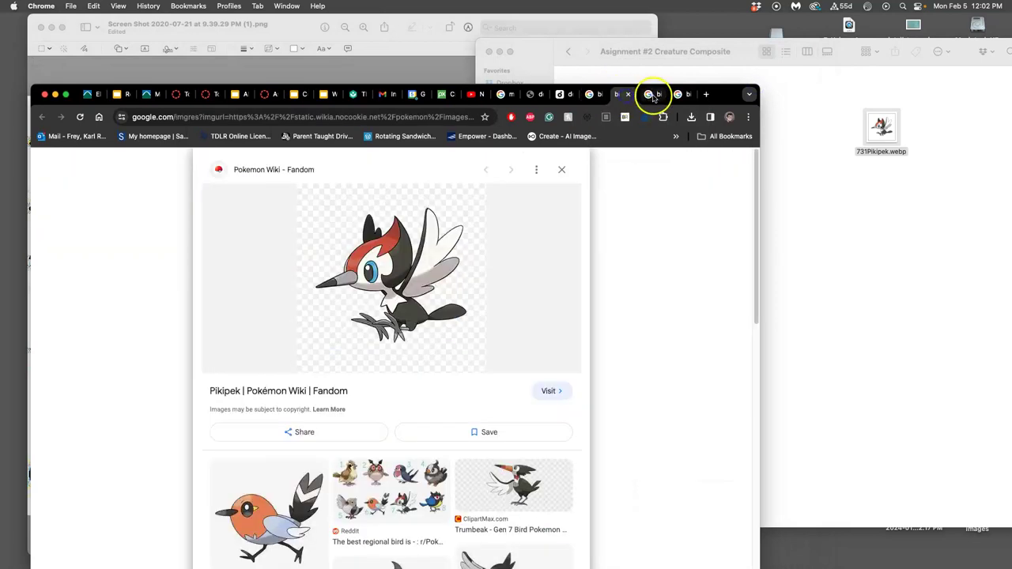
pyautogui.click(653, 97)
pyautogui.moveTo(494, 320); pyautogui.dragTo(846, 136)
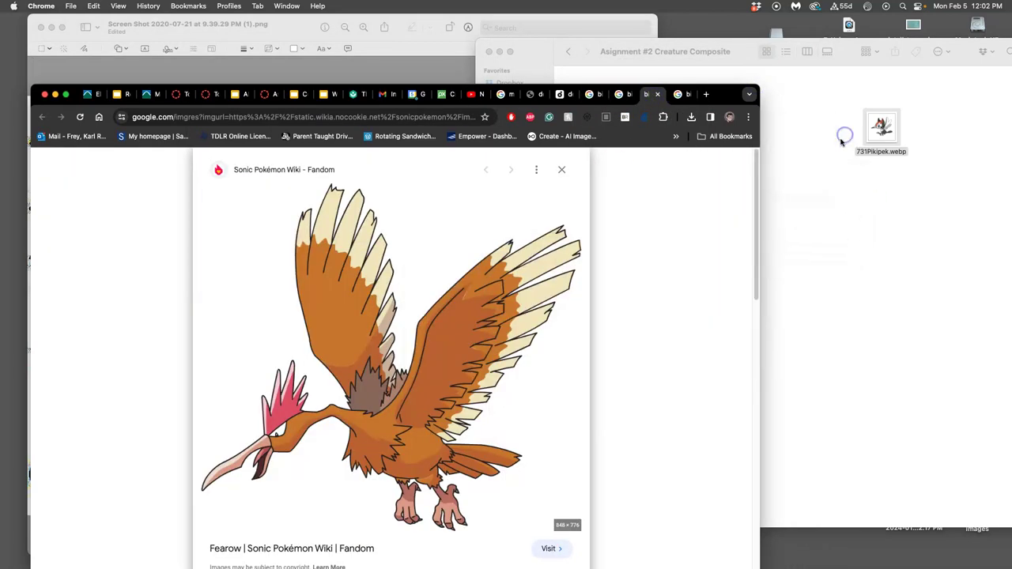
pyautogui.click(684, 95)
pyautogui.moveTo(521, 331); pyautogui.dragTo(800, 150)
# - Close the Fearow, Pikipek and bird pokemon result tabs
pyautogui.click(253, 167)
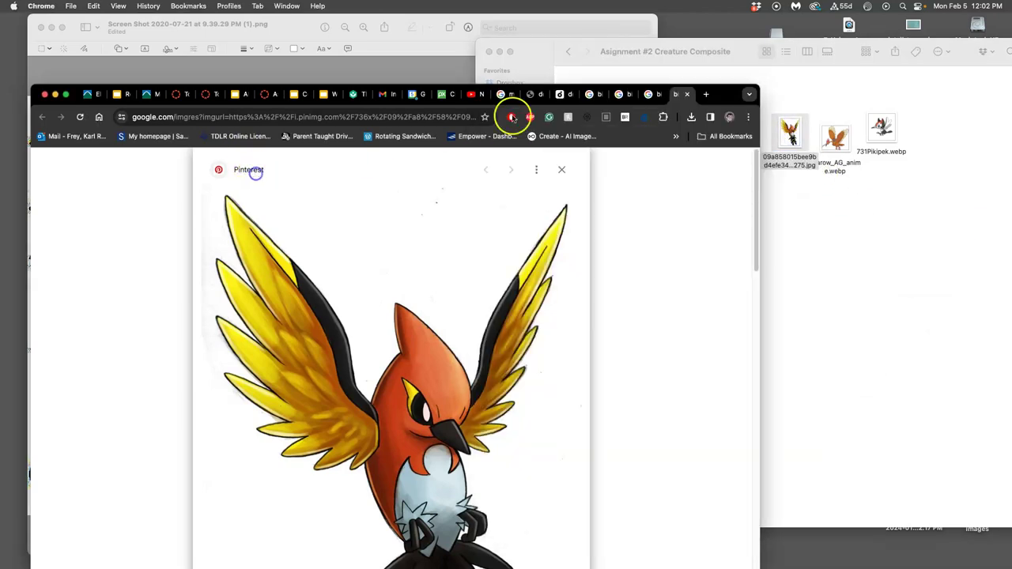
pyautogui.click(685, 95)
pyautogui.click(687, 94)
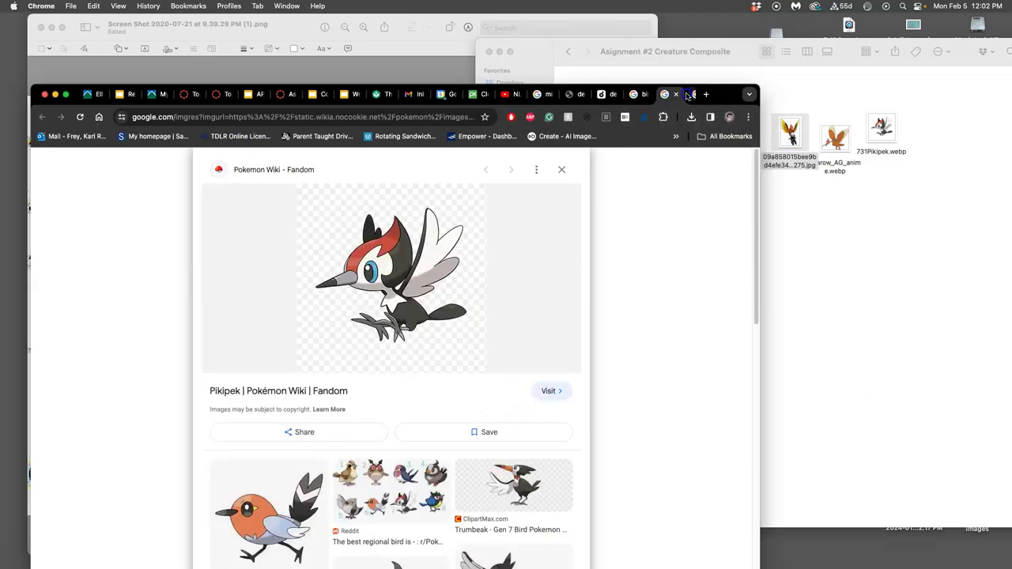
pyautogui.click(687, 95)
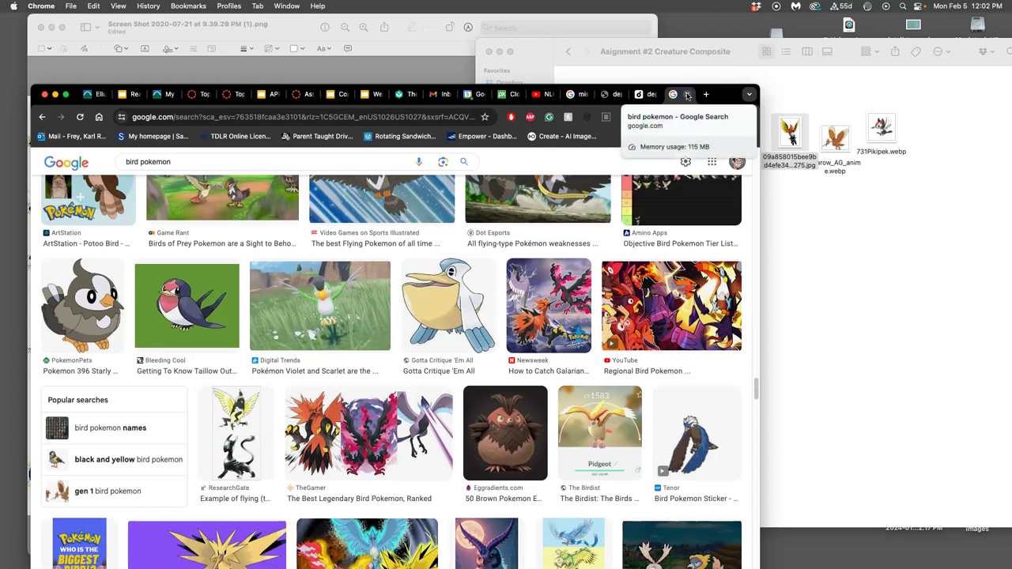
pyautogui.click(687, 94)
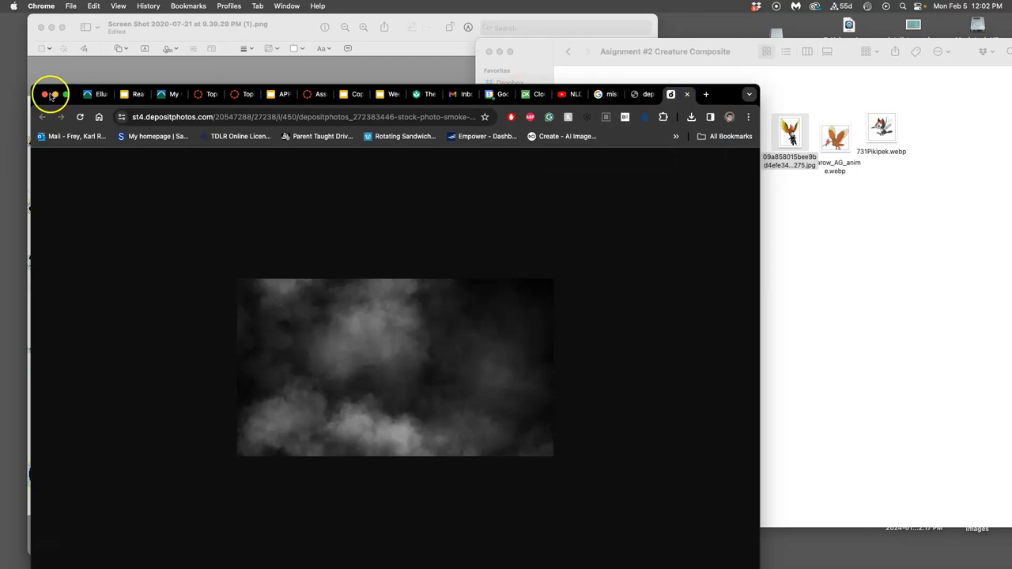
# - Create a new Default Photoshop Size document, 7 × 5 in at 300 ppi
pyautogui.click(5, 150)
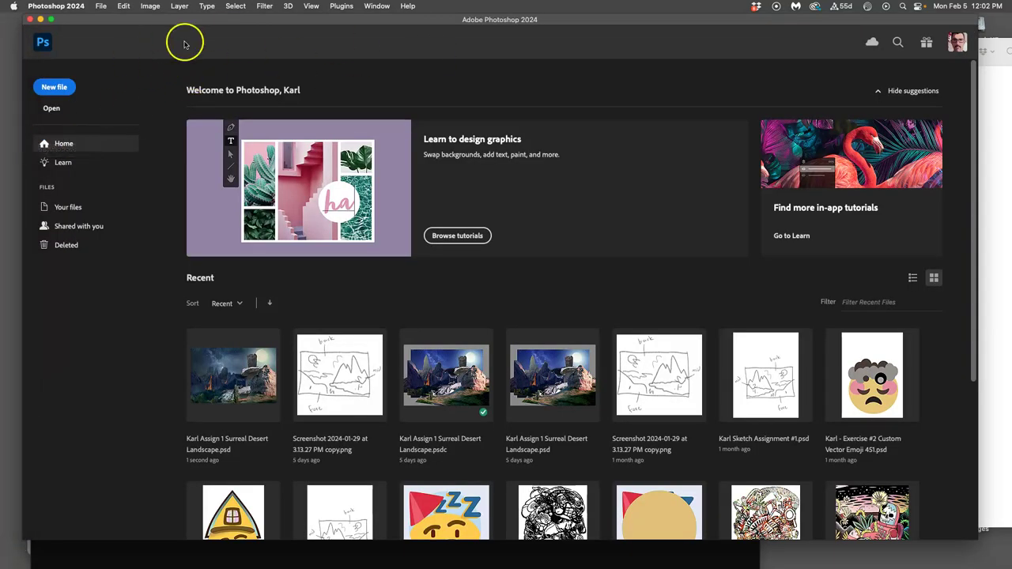
pyautogui.click(102, 7)
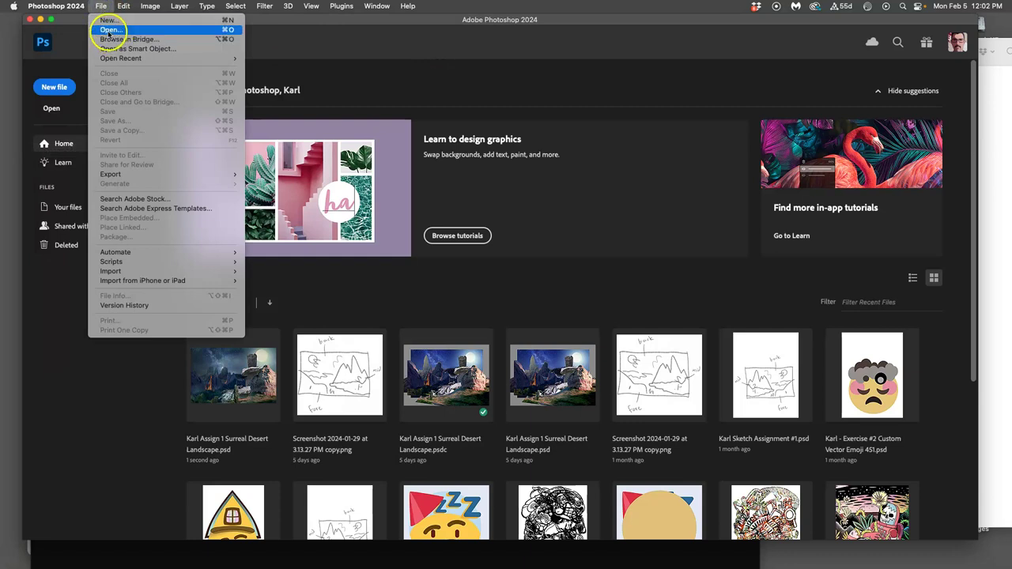
pyautogui.click(108, 22)
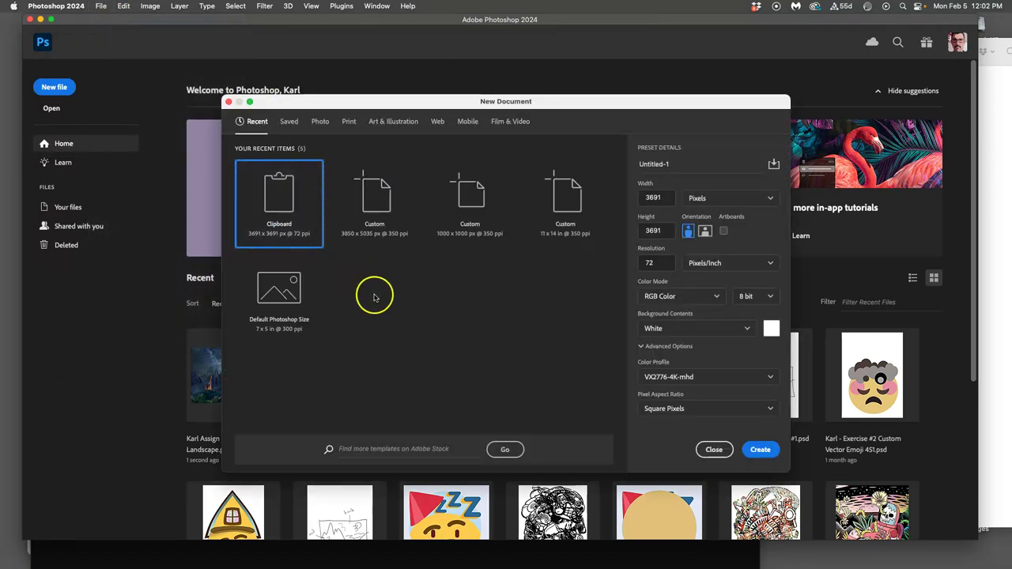
pyautogui.click(292, 294)
pyautogui.click(761, 449)
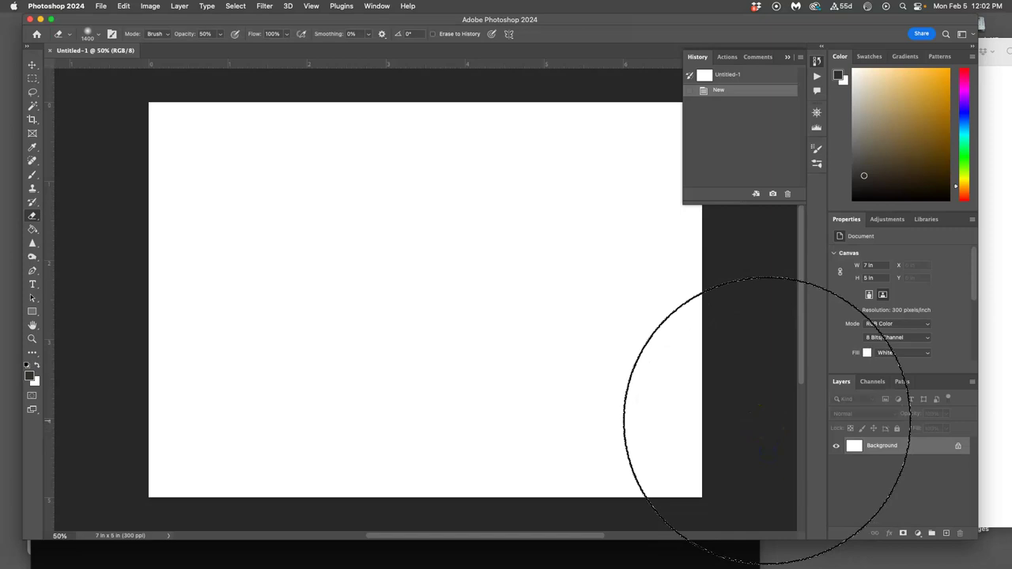
# - Set the Brush tool to 28 px at 100% opacity and test-and-undo a stroke
pyautogui.moveTo(262, 293)
pyautogui.mouseDown()
pyautogui.moveTo(231, 190)
pyautogui.moveTo(46, 188)
pyautogui.mouseUp()
pyautogui.click(33, 186)
pyautogui.click(95, 34)
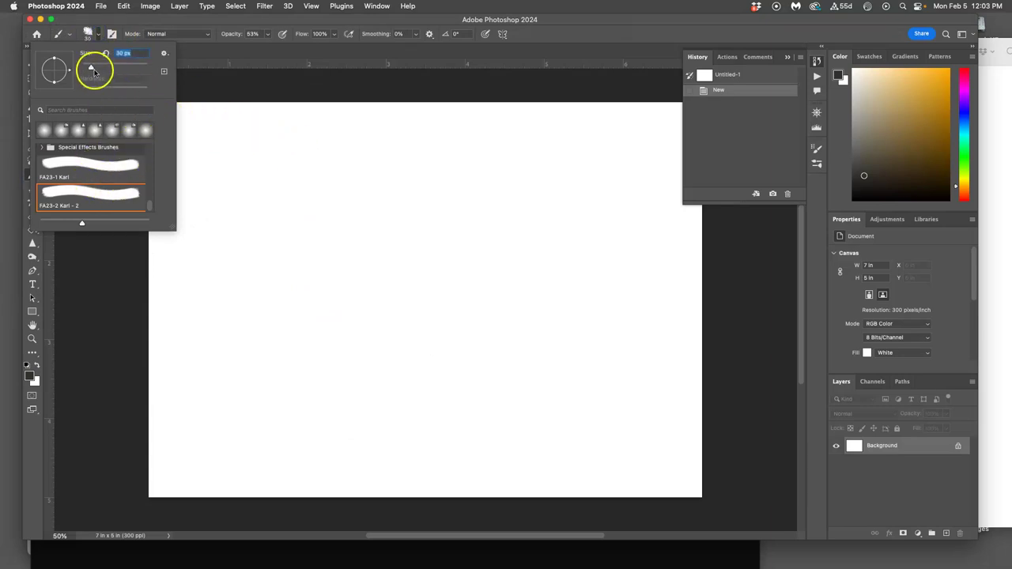
pyautogui.moveTo(89, 69); pyautogui.dragTo(91, 68)
pyautogui.click(266, 34)
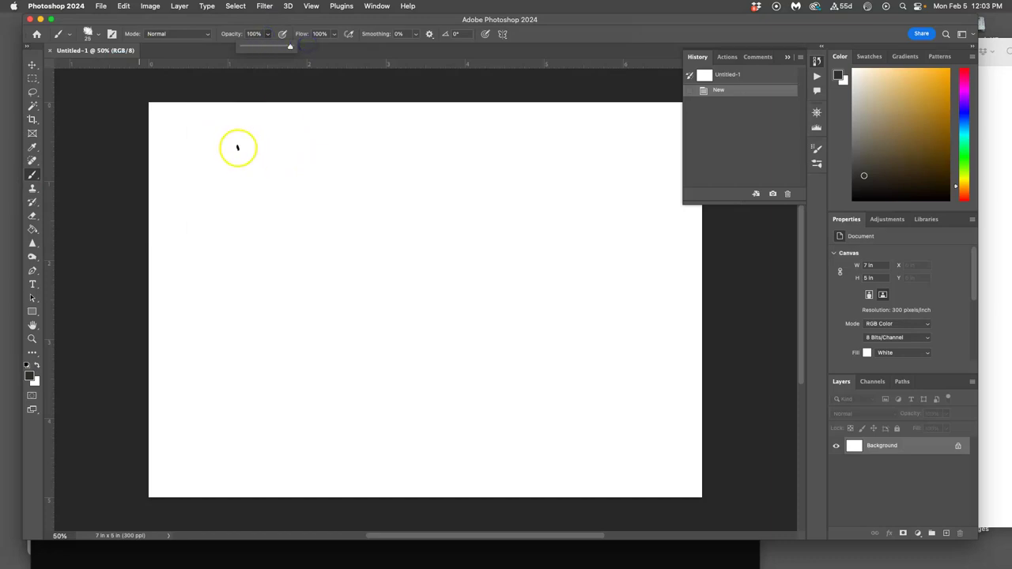
pyautogui.moveTo(236, 148)
pyautogui.mouseDown()
pyautogui.moveTo(263, 221)
pyautogui.moveTo(268, 276)
pyautogui.mouseUp()
pyautogui.press('super+z')
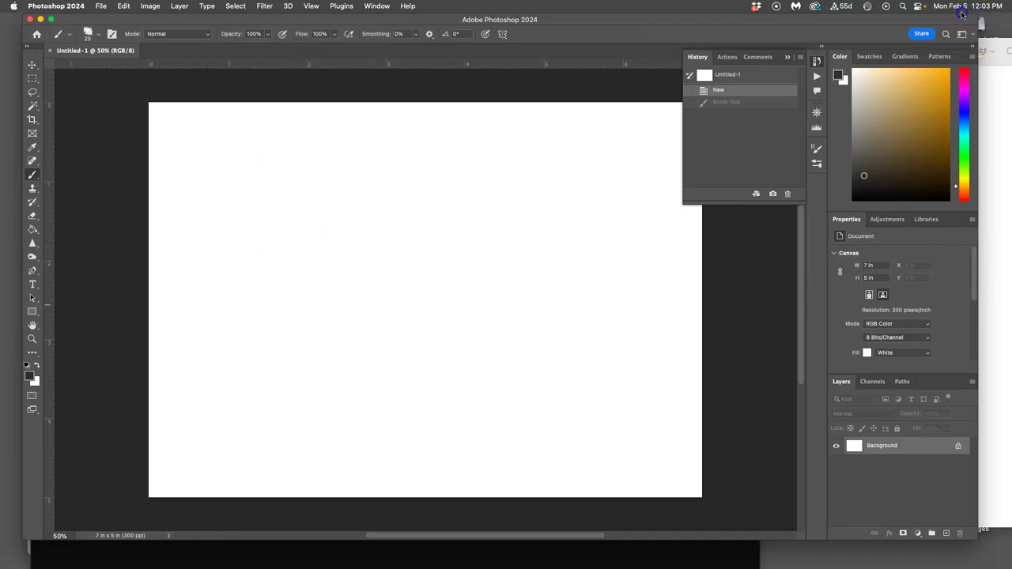
pyautogui.moveTo(976, 30); pyautogui.dragTo(781, 18)
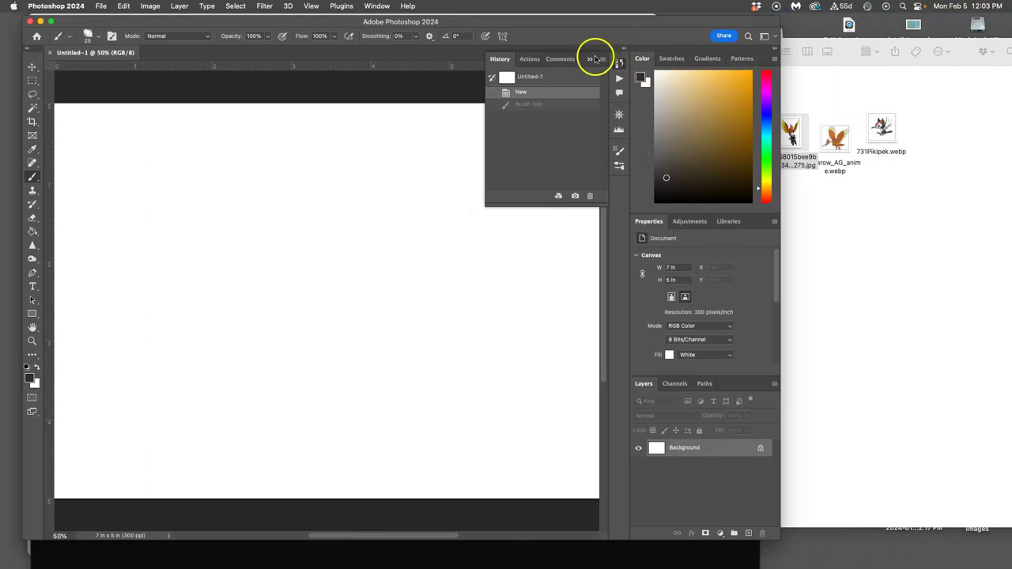
# - Show the folder's files as large previews grouped by Name and narrow the window to one column
pyautogui.click(588, 64)
pyautogui.click(819, 112)
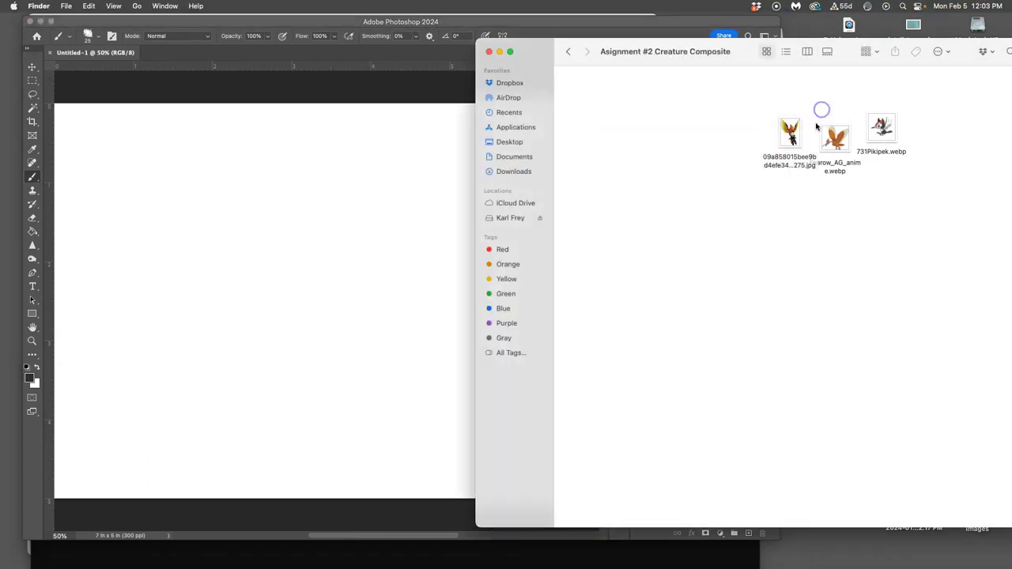
pyautogui.click(943, 53)
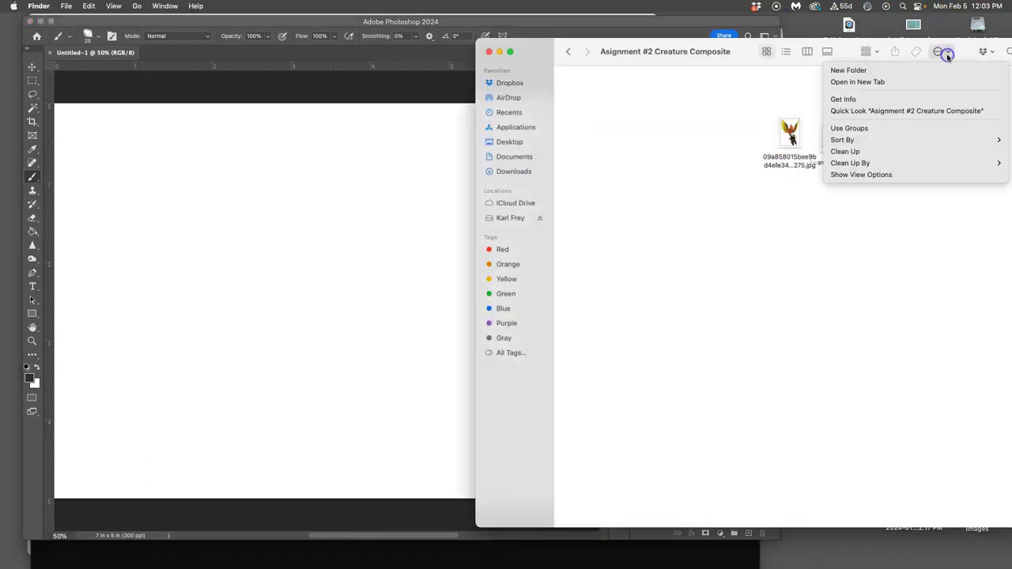
pyautogui.click(896, 174)
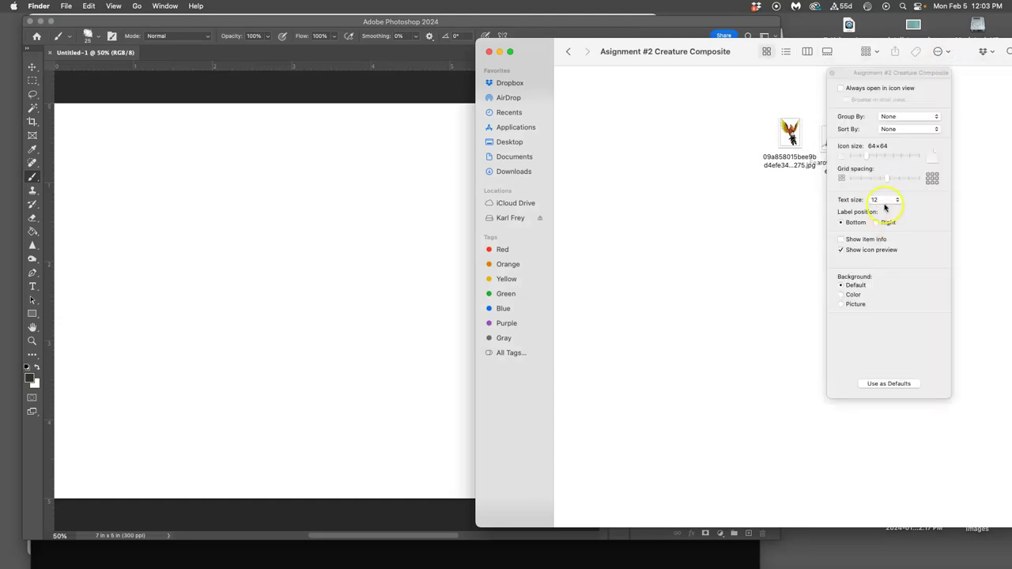
pyautogui.moveTo(868, 157); pyautogui.dragTo(899, 160)
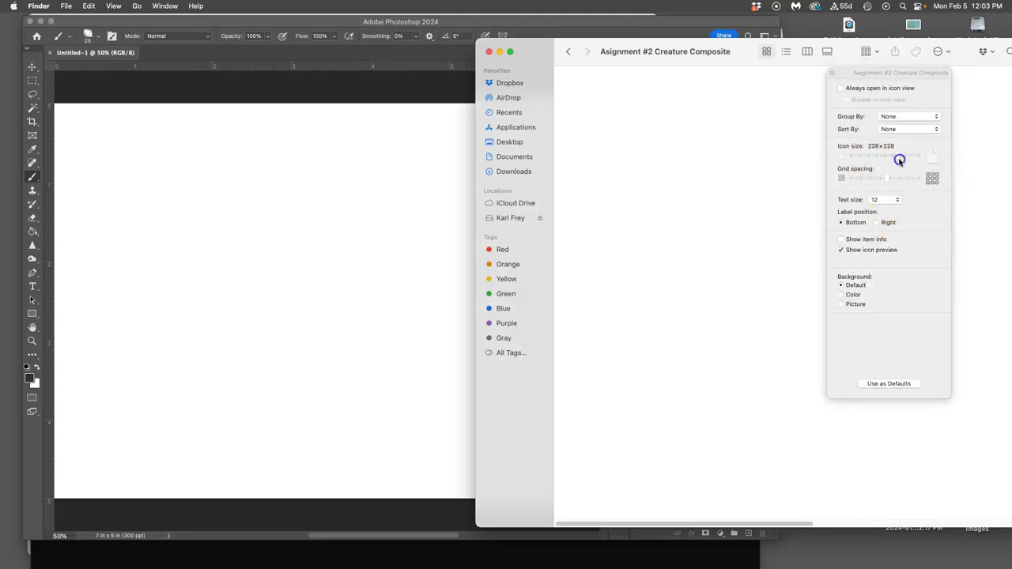
pyautogui.click(895, 117)
pyautogui.click(891, 127)
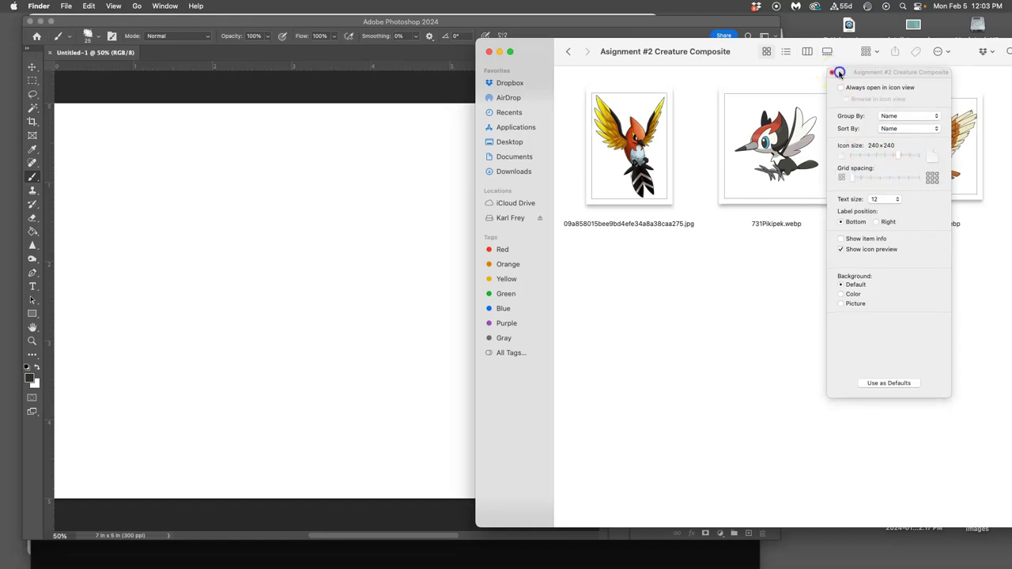
pyautogui.moveTo(833, 74); pyautogui.dragTo(887, 353)
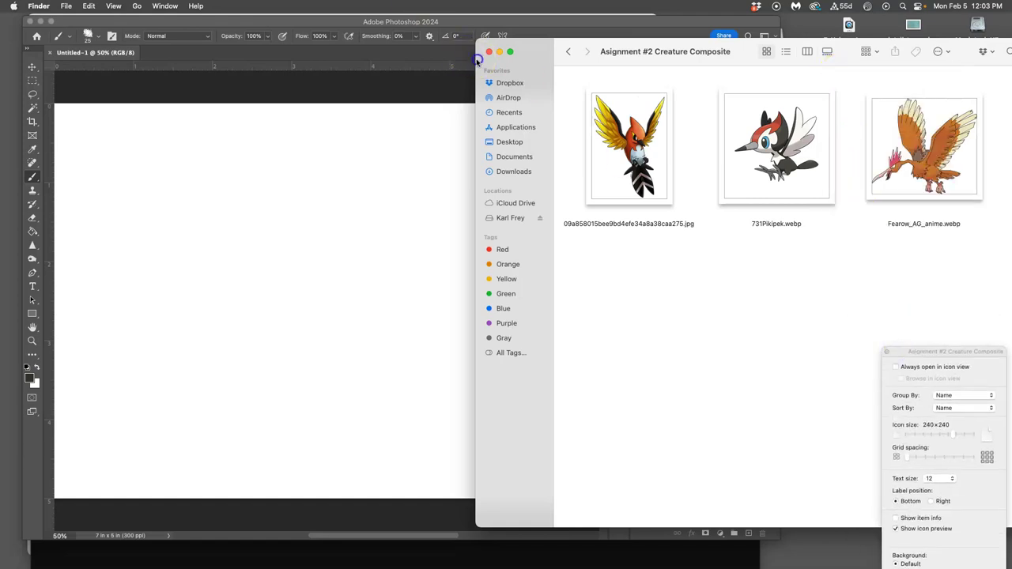
pyautogui.moveTo(478, 61); pyautogui.dragTo(662, 75)
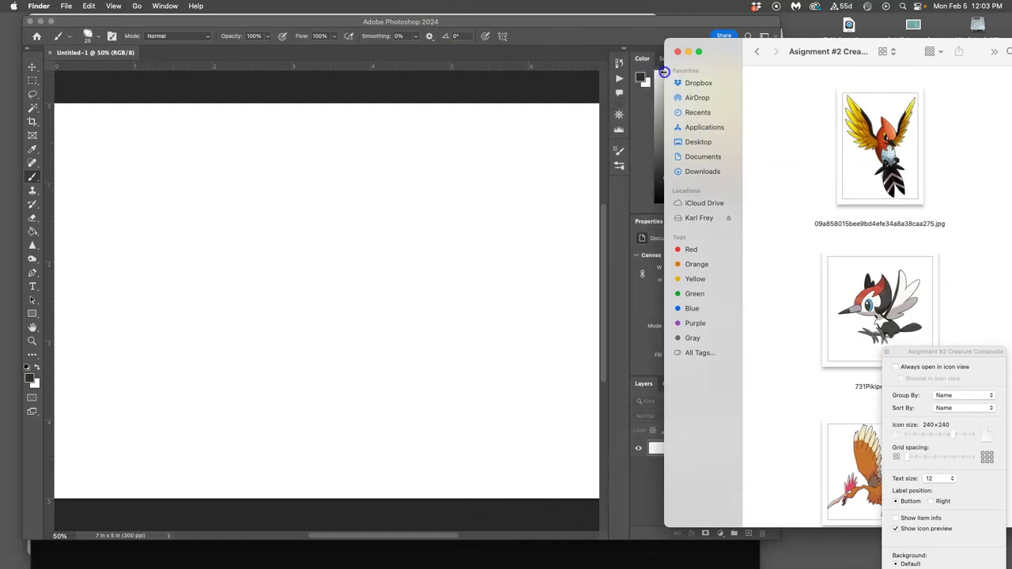
pyautogui.click(492, 320)
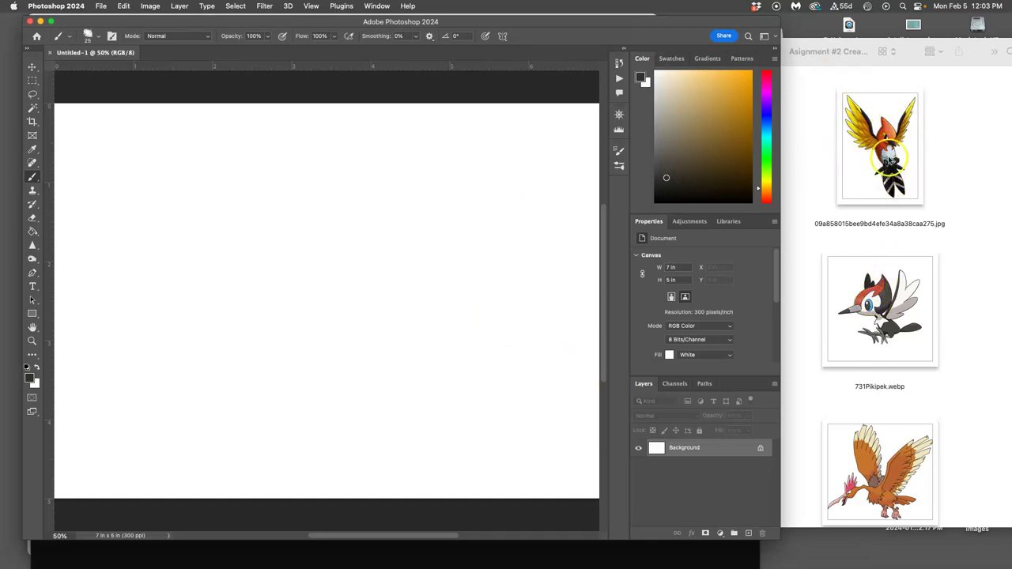
# - Flip the orange bird image horizontally in Preview, then close both Preview windows
pyautogui.doubleClick(889, 158)
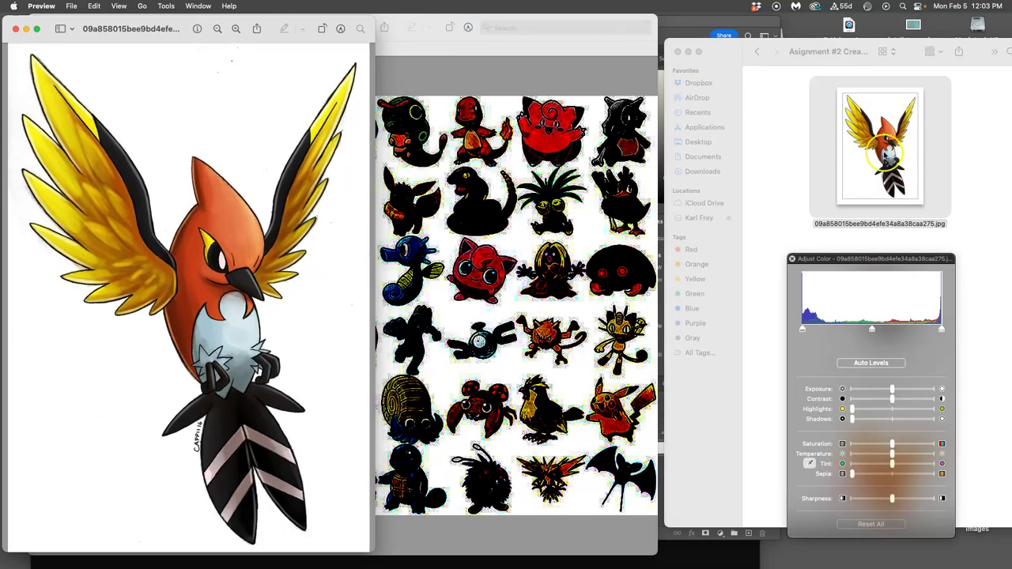
pyautogui.click(167, 7)
pyautogui.click(180, 190)
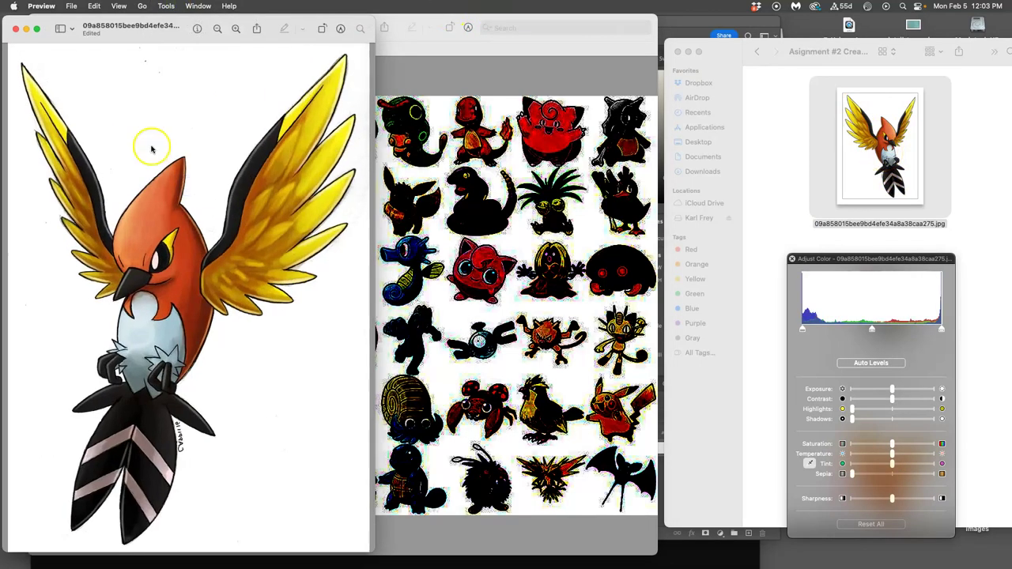
pyautogui.click(15, 30)
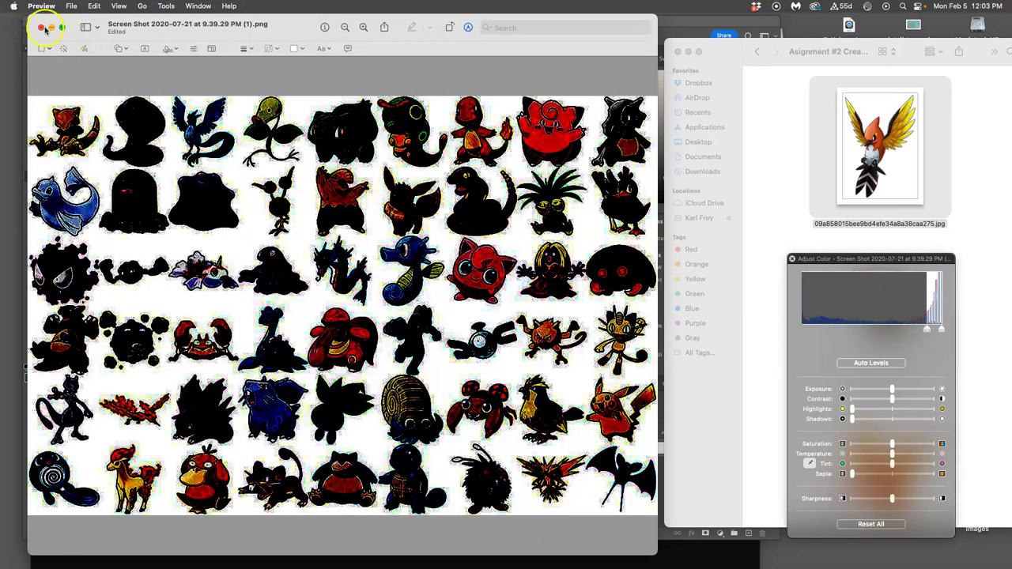
pyautogui.click(43, 28)
pyautogui.click(748, 181)
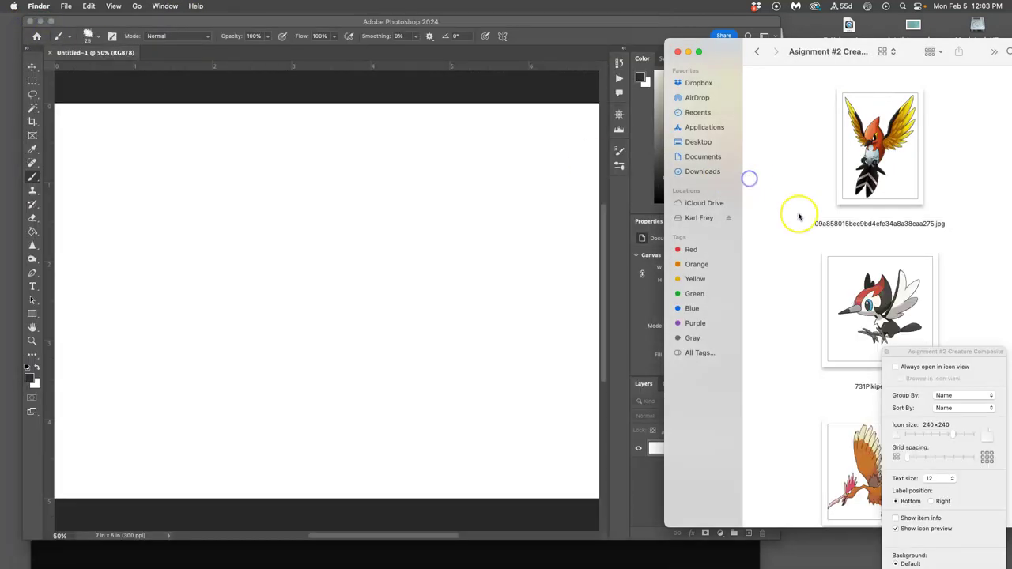
# - Close the Finder View Options panel for the creature folder
pyautogui.click(886, 352)
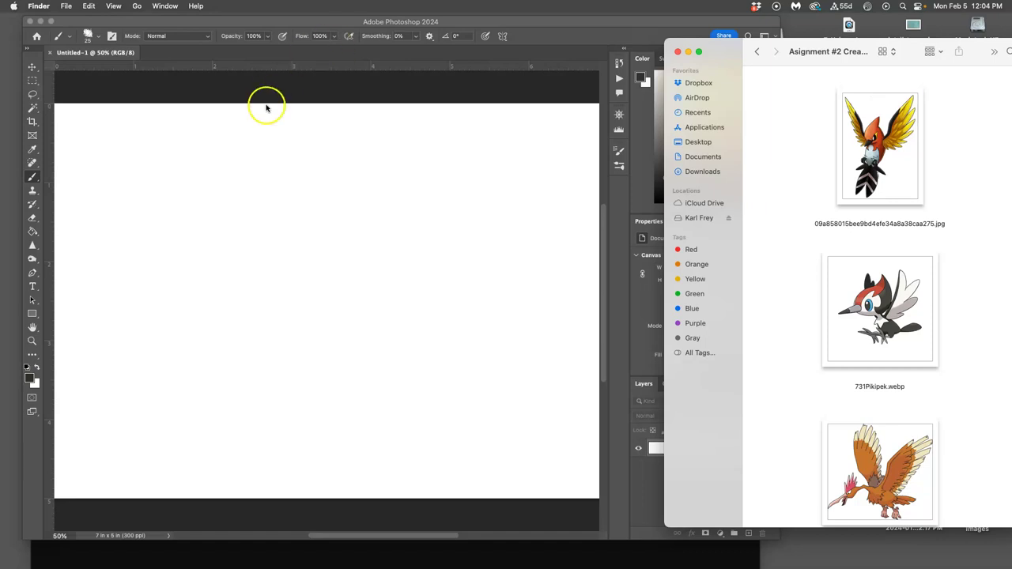
# - Brush an oval head with a beak line, then a small oval and triangle at top-left
pyautogui.click(208, 181)
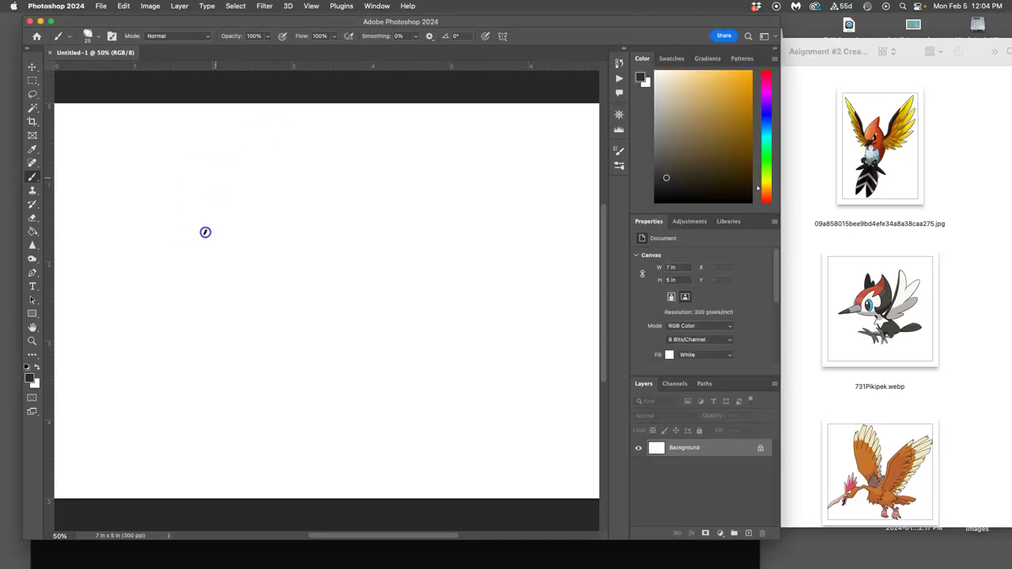
pyautogui.moveTo(225, 157)
pyautogui.mouseDown()
pyautogui.moveTo(167, 209)
pyautogui.moveTo(253, 209)
pyautogui.moveTo(212, 156)
pyautogui.mouseUp()
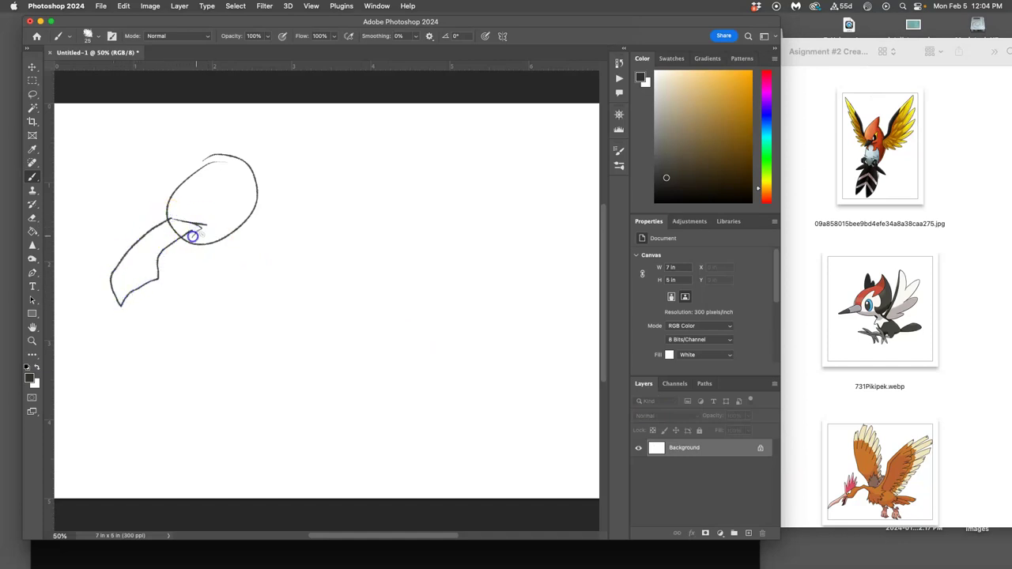
pyautogui.moveTo(198, 231); pyautogui.dragTo(190, 285)
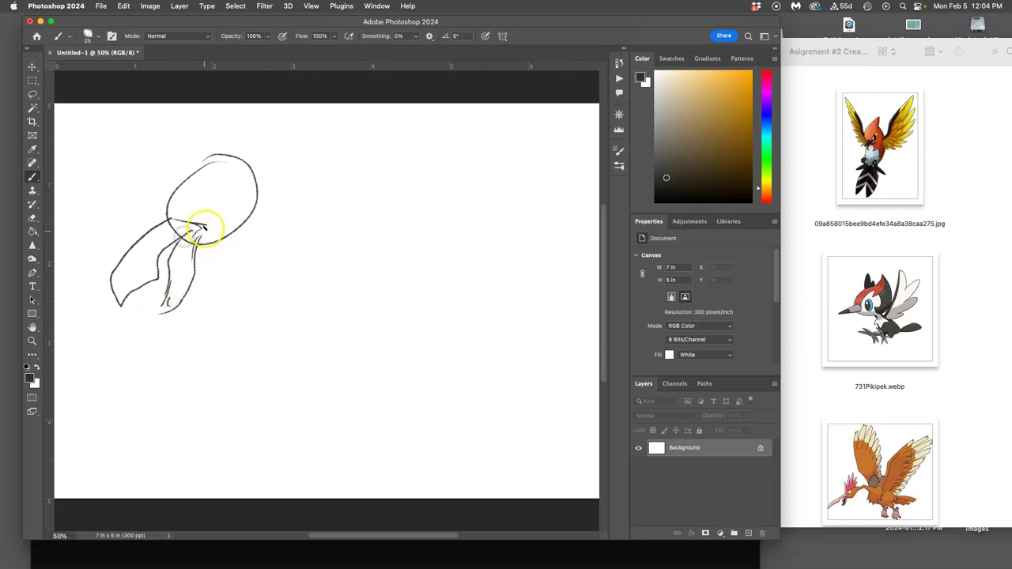
pyautogui.moveTo(79, 122)
pyautogui.mouseDown()
pyautogui.moveTo(95, 117)
pyautogui.moveTo(73, 132)
pyautogui.mouseUp()
pyautogui.moveTo(85, 170)
pyautogui.mouseDown()
pyautogui.moveTo(76, 198)
pyautogui.moveTo(107, 195)
pyautogui.moveTo(87, 173)
pyautogui.moveTo(103, 235)
pyautogui.moveTo(96, 218)
pyautogui.moveTo(72, 225)
pyautogui.mouseUp()
# - Brush a quadrilateral and trapezoid study, and double the beak's upper and lower outlines
pyautogui.moveTo(78, 271); pyautogui.dragTo(69, 316)
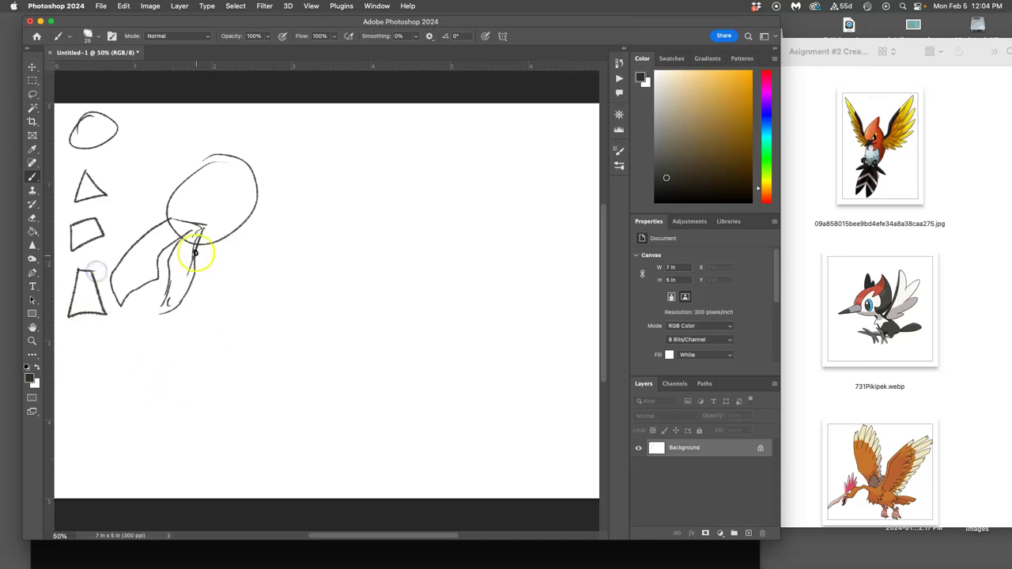
pyautogui.moveTo(193, 237)
pyautogui.mouseDown()
pyautogui.moveTo(167, 218)
pyautogui.moveTo(112, 277)
pyautogui.moveTo(207, 219)
pyautogui.moveTo(185, 234)
pyautogui.moveTo(162, 225)
pyautogui.moveTo(128, 298)
pyautogui.mouseUp()
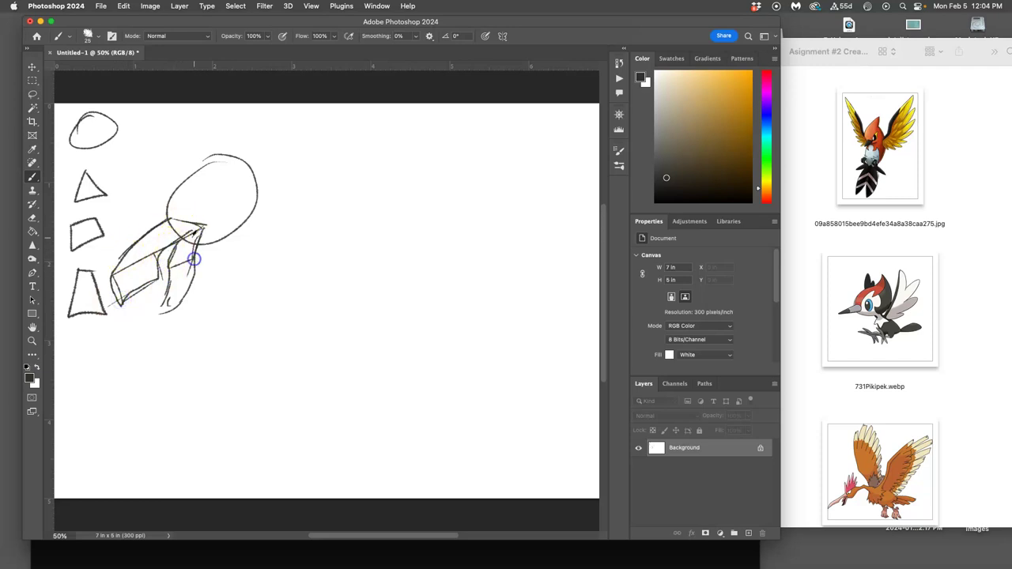
pyautogui.moveTo(169, 287)
pyautogui.mouseDown()
pyautogui.moveTo(193, 274)
pyautogui.moveTo(171, 314)
pyautogui.moveTo(169, 285)
pyautogui.moveTo(166, 303)
pyautogui.moveTo(118, 242)
pyautogui.moveTo(142, 266)
pyautogui.moveTo(170, 238)
pyautogui.moveTo(195, 250)
pyautogui.moveTo(193, 203)
pyautogui.moveTo(198, 227)
pyautogui.moveTo(208, 222)
pyautogui.moveTo(189, 200)
pyautogui.mouseUp()
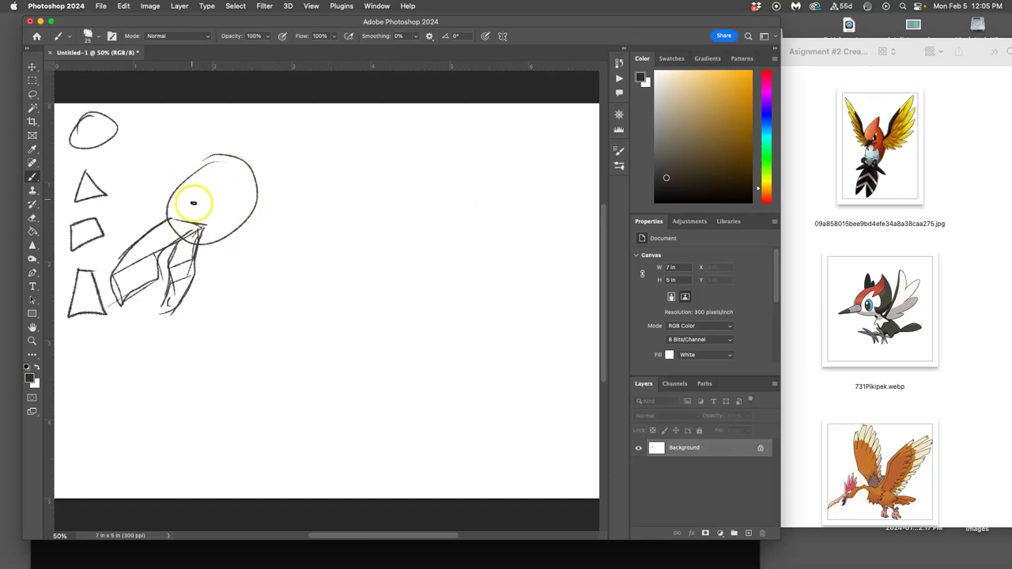
# - Sketch an eye ring, a pointed crest, and a neck curve sweeping rightward from the head
pyautogui.moveTo(194, 202)
pyautogui.mouseDown()
pyautogui.moveTo(205, 226)
pyautogui.moveTo(201, 183)
pyautogui.moveTo(217, 218)
pyautogui.moveTo(187, 202)
pyautogui.moveTo(204, 183)
pyautogui.moveTo(221, 215)
pyautogui.moveTo(202, 230)
pyautogui.moveTo(219, 232)
pyautogui.moveTo(204, 190)
pyautogui.moveTo(189, 200)
pyautogui.moveTo(215, 240)
pyautogui.moveTo(199, 208)
pyautogui.mouseUp()
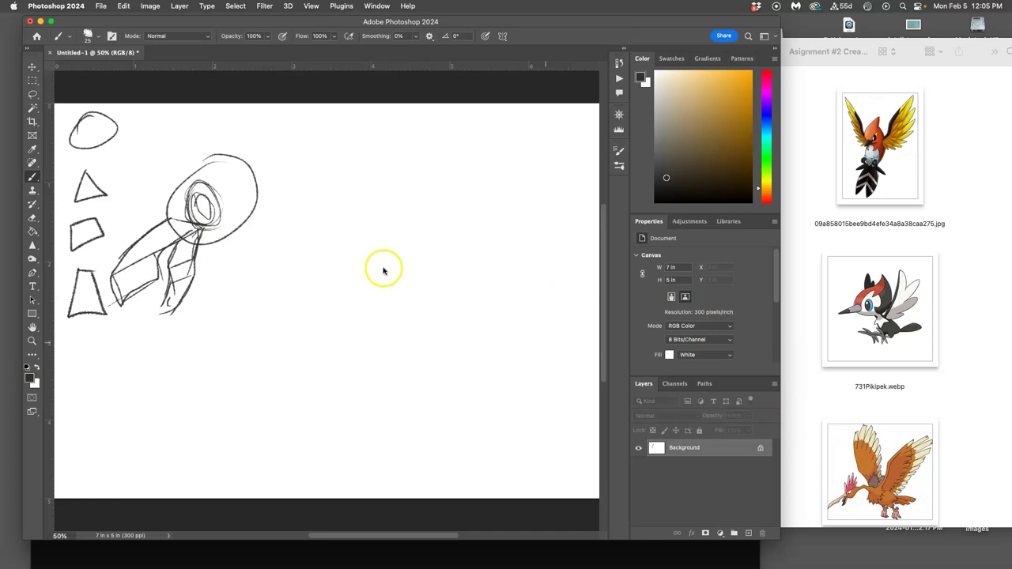
pyautogui.moveTo(219, 158)
pyautogui.mouseDown()
pyautogui.moveTo(208, 163)
pyautogui.moveTo(226, 113)
pyautogui.moveTo(222, 221)
pyautogui.mouseUp()
pyautogui.click(237, 141)
pyautogui.hotkey('ctrl', 'z')
pyautogui.moveTo(231, 117)
pyautogui.mouseDown()
pyautogui.moveTo(255, 172)
pyautogui.moveTo(253, 218)
pyautogui.mouseUp()
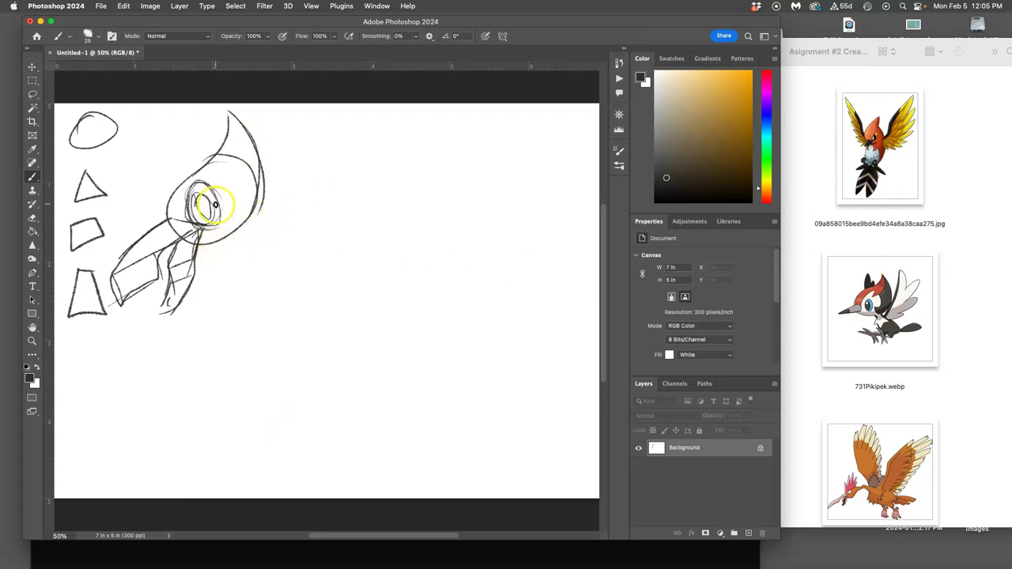
pyautogui.moveTo(218, 207); pyautogui.dragTo(403, 269)
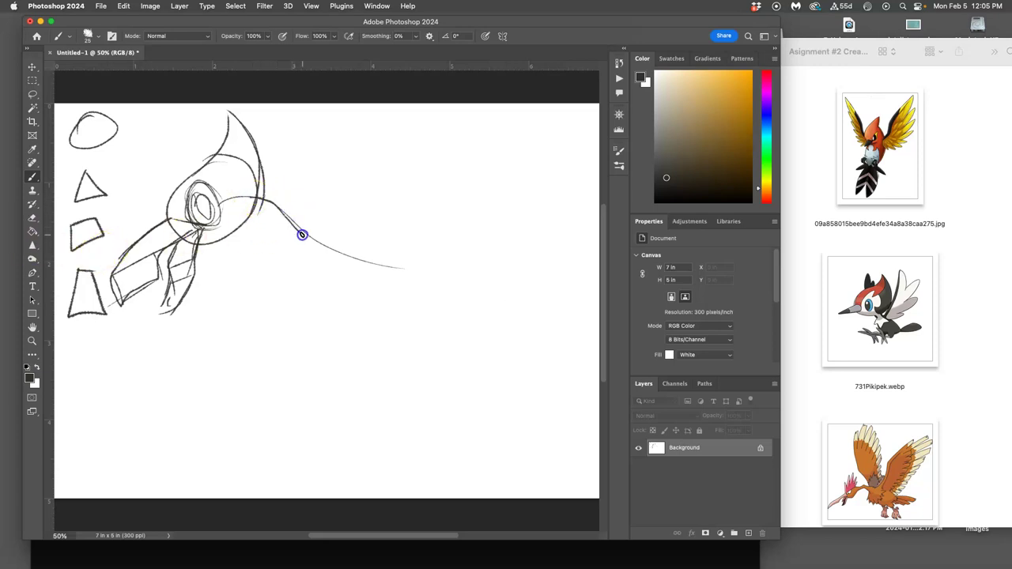
# - Extend the neck curve to the lower right and loosely brush a large body oval plus a smaller hip oval
pyautogui.moveTo(313, 243); pyautogui.dragTo(492, 353)
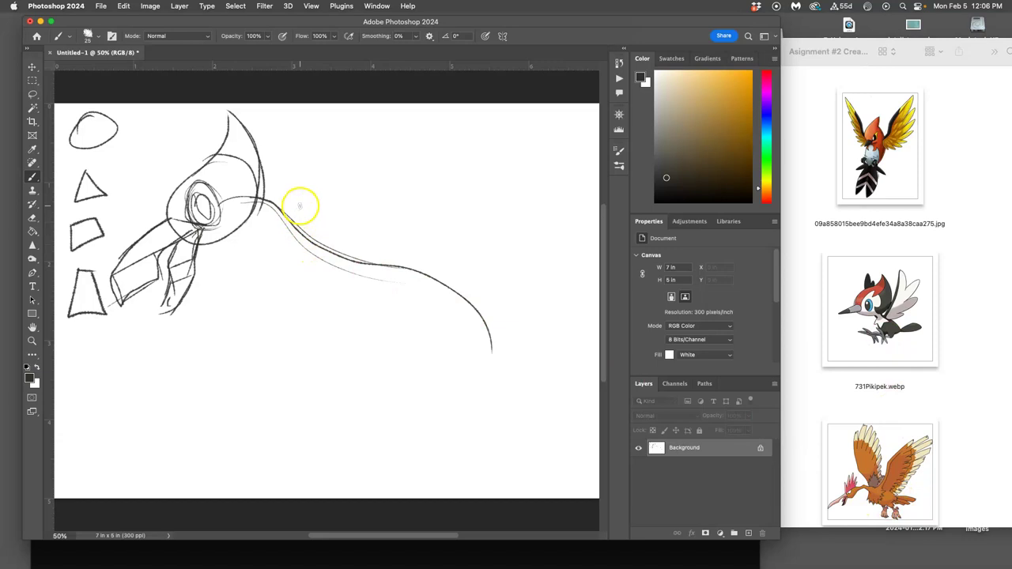
pyautogui.moveTo(300, 203)
pyautogui.mouseDown()
pyautogui.moveTo(268, 216)
pyautogui.moveTo(380, 283)
pyautogui.moveTo(283, 205)
pyautogui.moveTo(343, 293)
pyautogui.moveTo(322, 195)
pyautogui.moveTo(321, 299)
pyautogui.moveTo(278, 197)
pyautogui.moveTo(372, 279)
pyautogui.moveTo(266, 242)
pyautogui.moveTo(320, 204)
pyautogui.moveTo(354, 277)
pyautogui.moveTo(266, 242)
pyautogui.moveTo(308, 212)
pyautogui.moveTo(353, 279)
pyautogui.moveTo(312, 297)
pyautogui.moveTo(276, 237)
pyautogui.mouseUp()
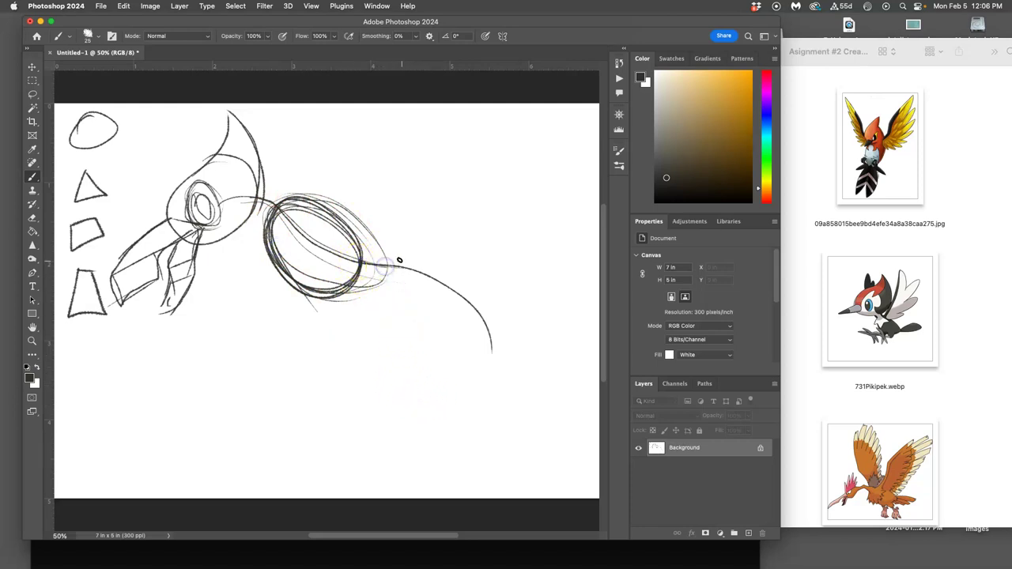
pyautogui.moveTo(390, 258)
pyautogui.mouseDown()
pyautogui.moveTo(413, 275)
pyautogui.moveTo(361, 293)
pyautogui.moveTo(375, 267)
pyautogui.moveTo(403, 253)
pyautogui.moveTo(422, 286)
pyautogui.mouseUp()
pyautogui.click(417, 467)
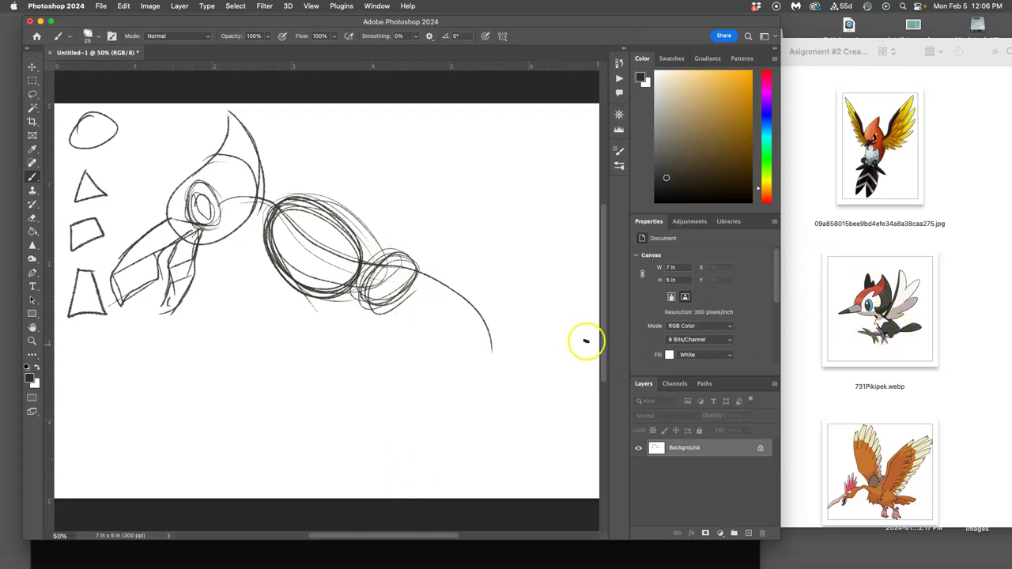
pyautogui.moveTo(407, 253)
pyautogui.mouseDown()
pyautogui.moveTo(447, 282)
pyautogui.moveTo(397, 337)
pyautogui.moveTo(340, 339)
pyautogui.moveTo(343, 264)
pyautogui.moveTo(375, 264)
pyautogui.mouseUp()
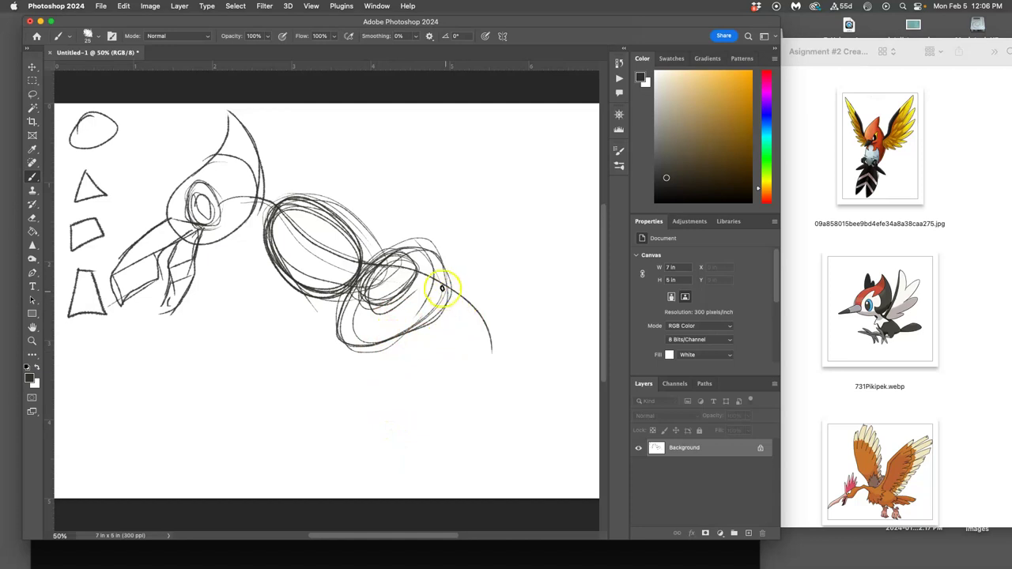
# - Draw several long curved tail-feather strokes drooping down and right from the hip ovals
pyautogui.moveTo(490, 352); pyautogui.dragTo(487, 394)
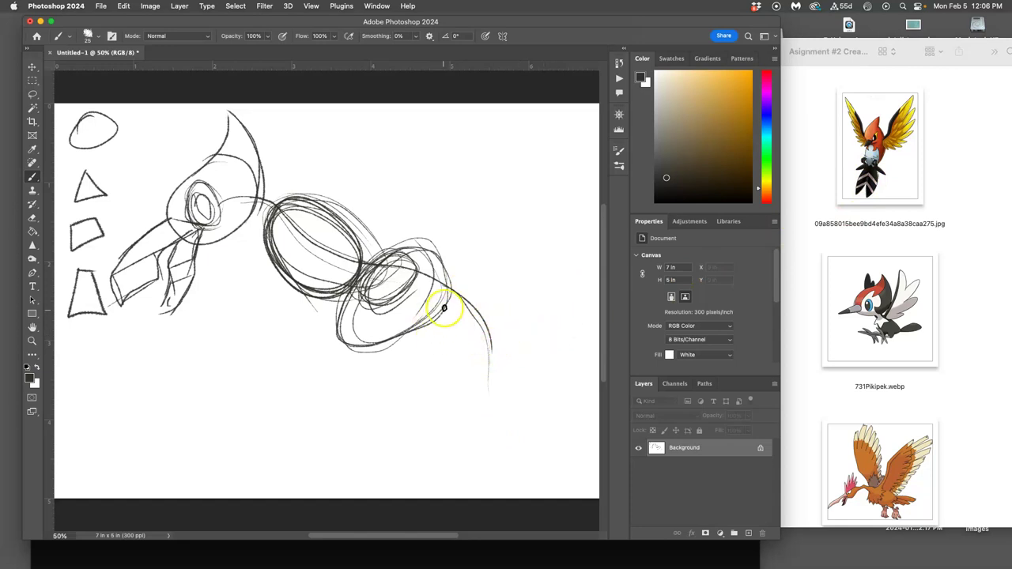
pyautogui.moveTo(450, 306); pyautogui.dragTo(432, 436)
pyautogui.moveTo(445, 282)
pyautogui.mouseDown()
pyautogui.moveTo(506, 467)
pyautogui.moveTo(522, 427)
pyautogui.moveTo(428, 410)
pyautogui.mouseUp()
pyautogui.moveTo(447, 368)
pyautogui.mouseDown()
pyautogui.moveTo(417, 453)
pyautogui.moveTo(474, 360)
pyautogui.moveTo(468, 312)
pyautogui.moveTo(501, 436)
pyautogui.mouseUp()
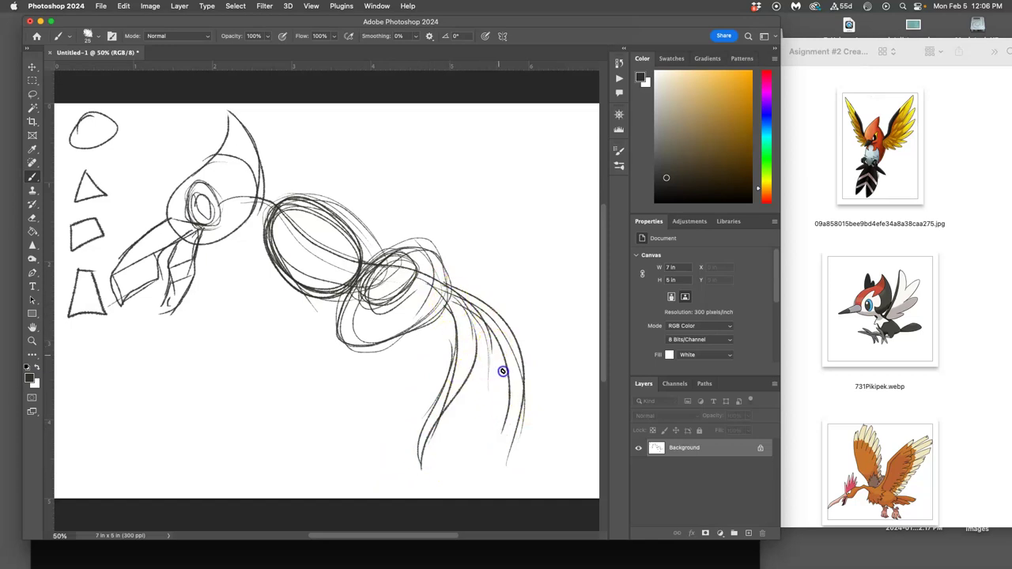
pyautogui.moveTo(483, 352)
pyautogui.mouseDown()
pyautogui.moveTo(503, 482)
pyautogui.moveTo(528, 375)
pyautogui.mouseUp()
pyautogui.moveTo(459, 276); pyautogui.dragTo(524, 377)
pyautogui.moveTo(492, 305); pyautogui.dragTo(532, 405)
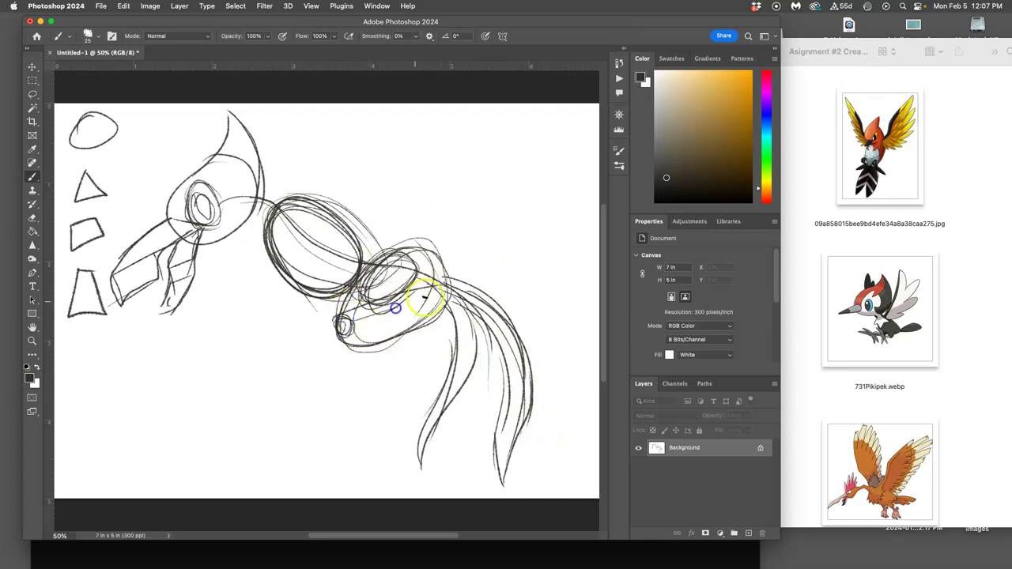
# - Sketch small leg-joint ovals under the body and draw a leg line down from one
pyautogui.moveTo(431, 283); pyautogui.dragTo(422, 306)
pyautogui.moveTo(350, 318); pyautogui.dragTo(342, 326)
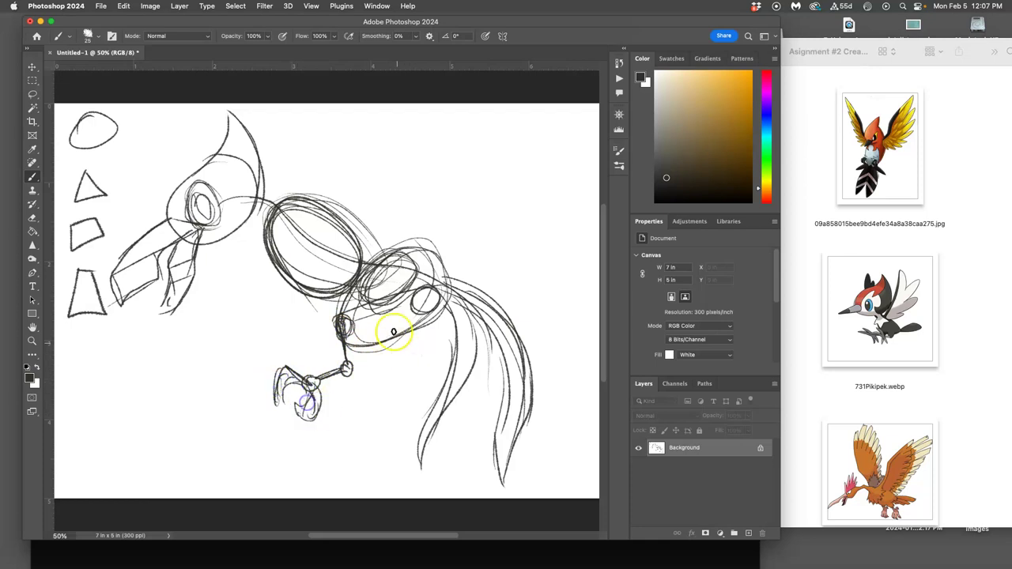
pyautogui.moveTo(431, 294)
pyautogui.mouseDown()
pyautogui.moveTo(418, 338)
pyautogui.moveTo(431, 295)
pyautogui.moveTo(399, 360)
pyautogui.moveTo(405, 381)
pyautogui.moveTo(381, 401)
pyautogui.moveTo(416, 384)
pyautogui.moveTo(391, 420)
pyautogui.moveTo(385, 399)
pyautogui.moveTo(390, 413)
pyautogui.moveTo(399, 381)
pyautogui.moveTo(395, 409)
pyautogui.moveTo(408, 381)
pyautogui.mouseUp()
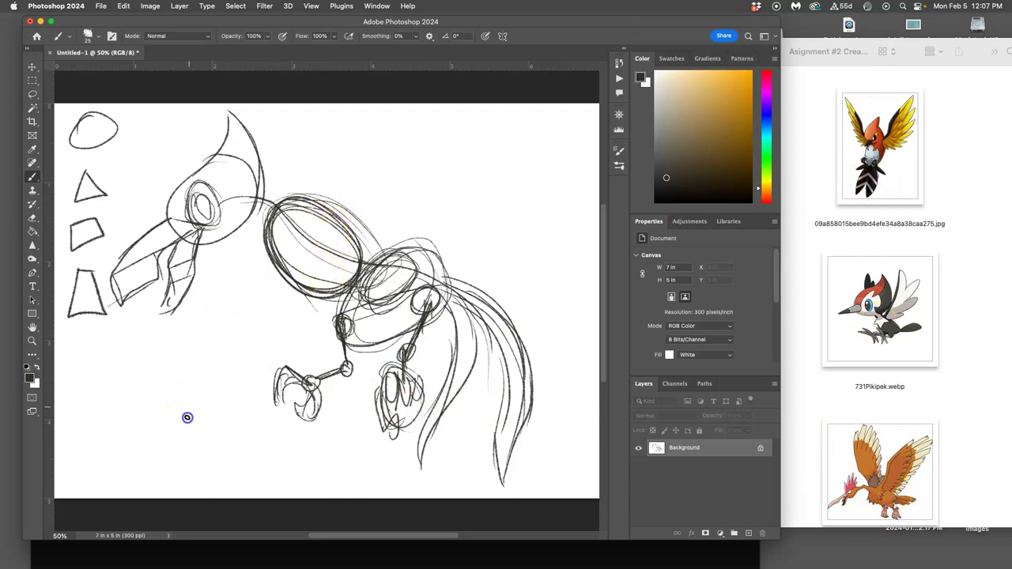
# - Sketch a small rough study with arcs and crossing lines at the lower left
pyautogui.moveTo(211, 410); pyautogui.dragTo(227, 433)
pyautogui.moveTo(195, 419); pyautogui.dragTo(215, 438)
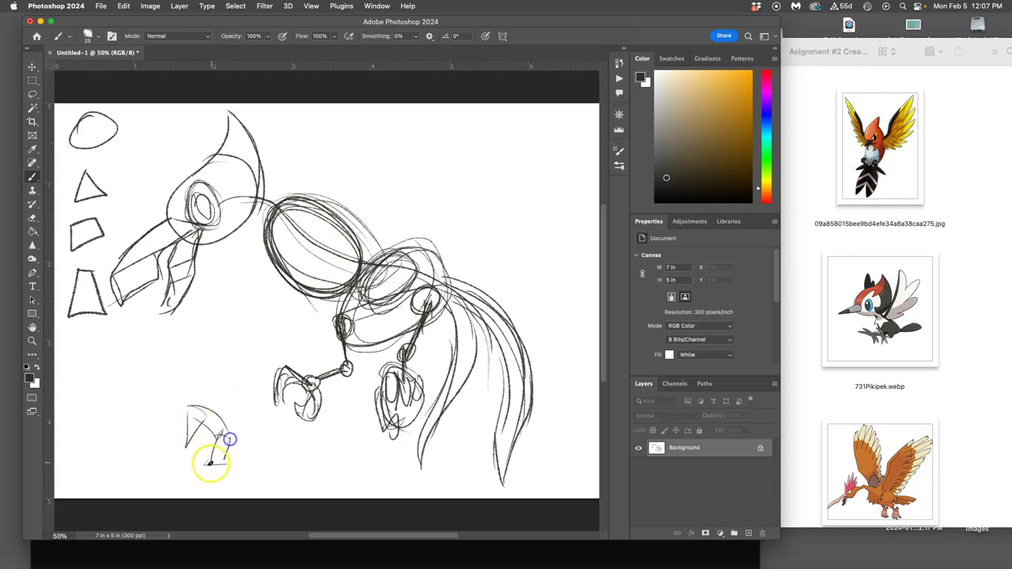
pyautogui.moveTo(200, 420)
pyautogui.mouseDown()
pyautogui.moveTo(185, 419)
pyautogui.moveTo(188, 444)
pyautogui.mouseUp()
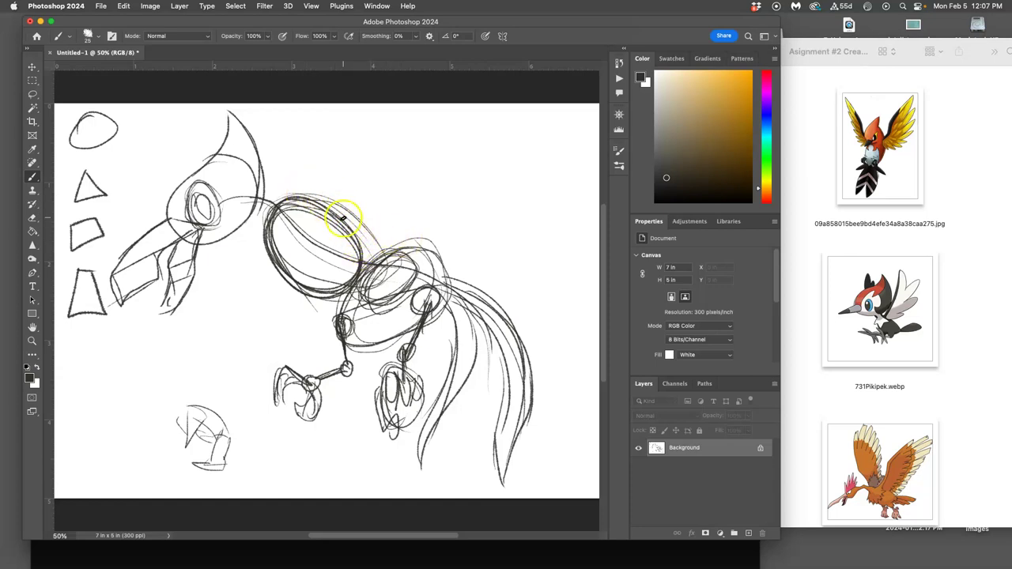
# - Darken the body oval's top edge and the right leg line, undoing a darker beak stroke
pyautogui.moveTo(380, 226)
pyautogui.mouseDown()
pyautogui.moveTo(332, 200)
pyautogui.moveTo(427, 252)
pyautogui.mouseUp()
pyautogui.moveTo(340, 329); pyautogui.dragTo(342, 333)
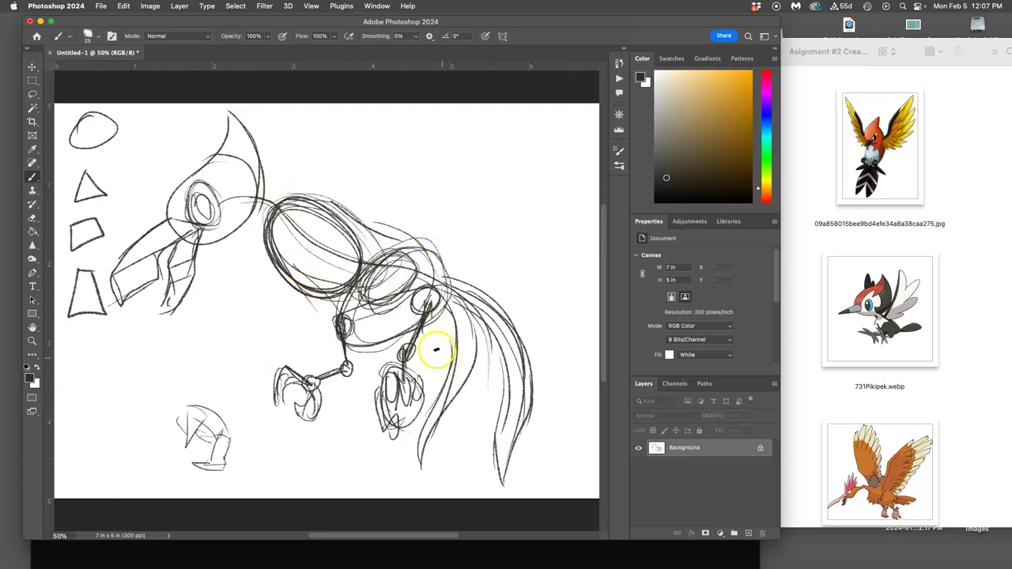
pyautogui.moveTo(425, 306); pyautogui.dragTo(405, 346)
pyautogui.moveTo(176, 270); pyautogui.dragTo(189, 265)
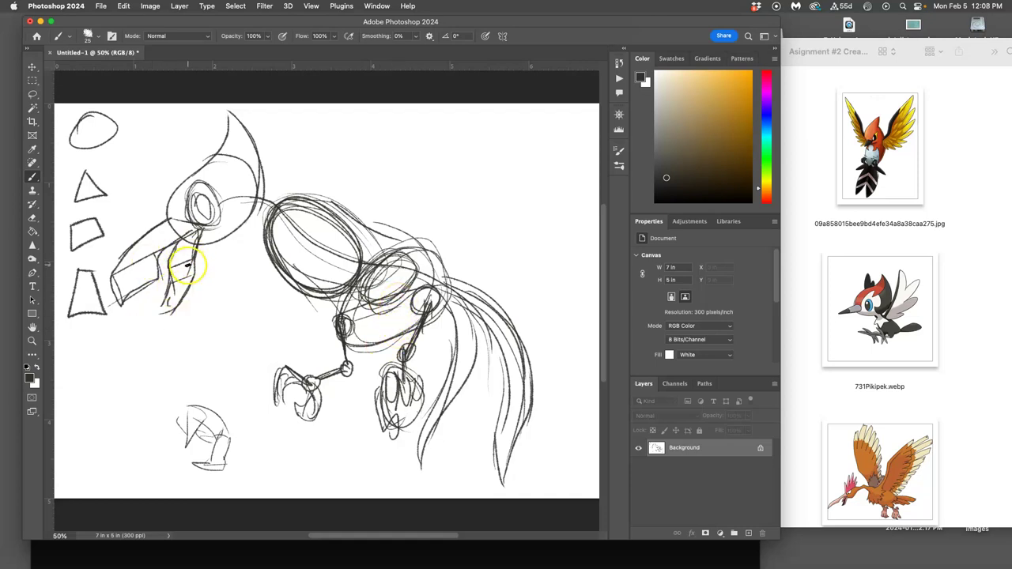
pyautogui.press('super+z')
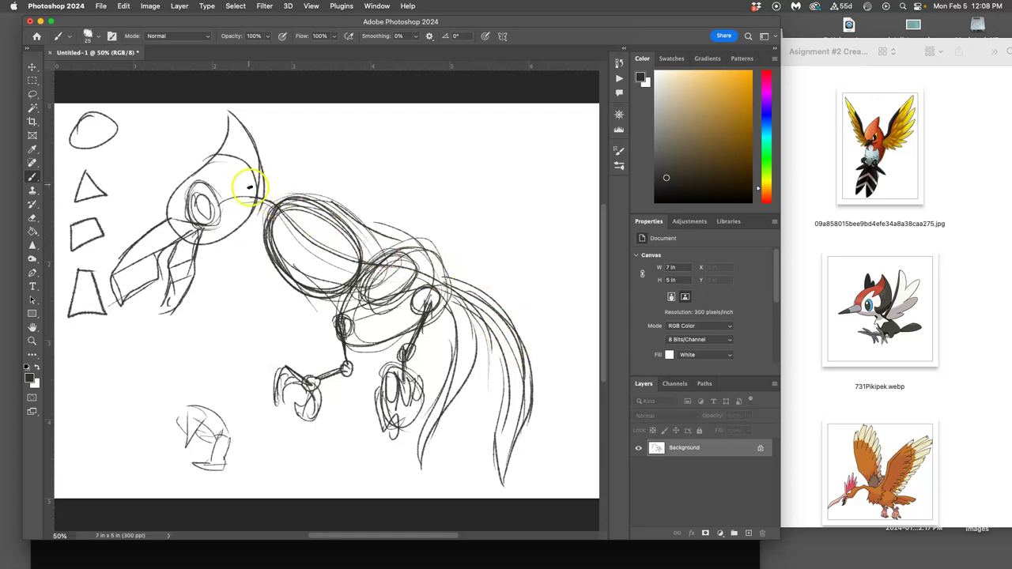
# - Sketch the neck strokes joining the head to the body's top outline
pyautogui.moveTo(251, 212)
pyautogui.mouseDown()
pyautogui.moveTo(241, 216)
pyautogui.moveTo(259, 224)
pyautogui.mouseUp()
pyautogui.moveTo(264, 185); pyautogui.dragTo(332, 235)
pyautogui.moveTo(235, 244); pyautogui.dragTo(250, 188)
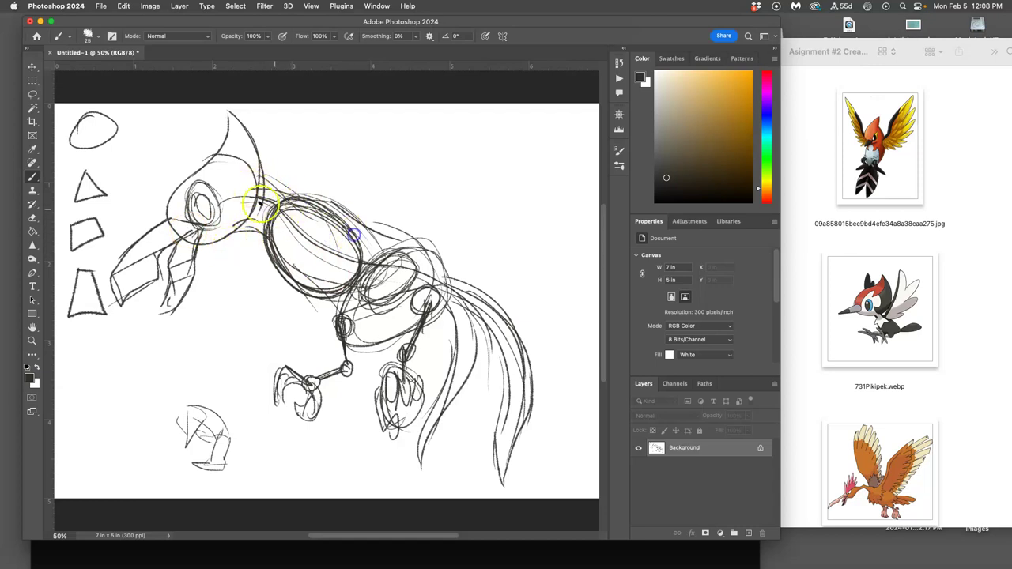
pyautogui.moveTo(353, 234)
pyautogui.mouseDown()
pyautogui.moveTo(413, 253)
pyautogui.moveTo(335, 218)
pyautogui.moveTo(353, 223)
pyautogui.moveTo(350, 214)
pyautogui.moveTo(252, 188)
pyautogui.mouseUp()
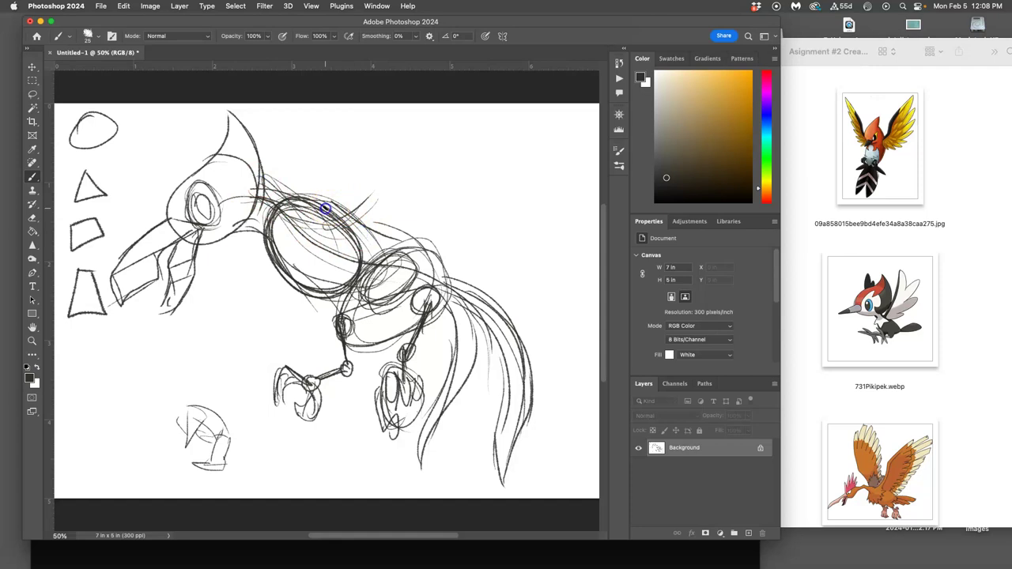
# - Draw a wing arm rising from the body, with its joint, long top edge and connection to the back
pyautogui.moveTo(335, 208)
pyautogui.mouseDown()
pyautogui.moveTo(381, 184)
pyautogui.moveTo(387, 159)
pyautogui.mouseUp()
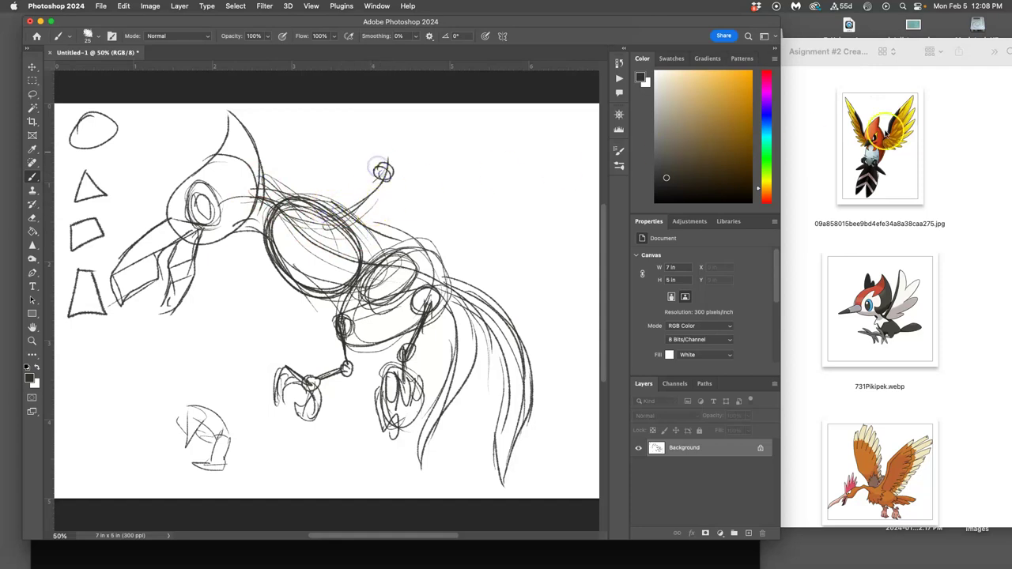
pyautogui.moveTo(380, 132)
pyautogui.mouseDown()
pyautogui.moveTo(516, 107)
pyautogui.moveTo(426, 134)
pyautogui.moveTo(462, 139)
pyautogui.mouseUp()
pyautogui.moveTo(424, 188)
pyautogui.mouseDown()
pyautogui.moveTo(416, 214)
pyautogui.moveTo(328, 225)
pyautogui.moveTo(370, 226)
pyautogui.moveTo(366, 174)
pyautogui.mouseUp()
# - Reinforce the head and neck outline and add a small mark atop the head
pyautogui.moveTo(281, 170)
pyautogui.mouseDown()
pyautogui.moveTo(270, 149)
pyautogui.moveTo(277, 201)
pyautogui.moveTo(279, 162)
pyautogui.mouseUp()
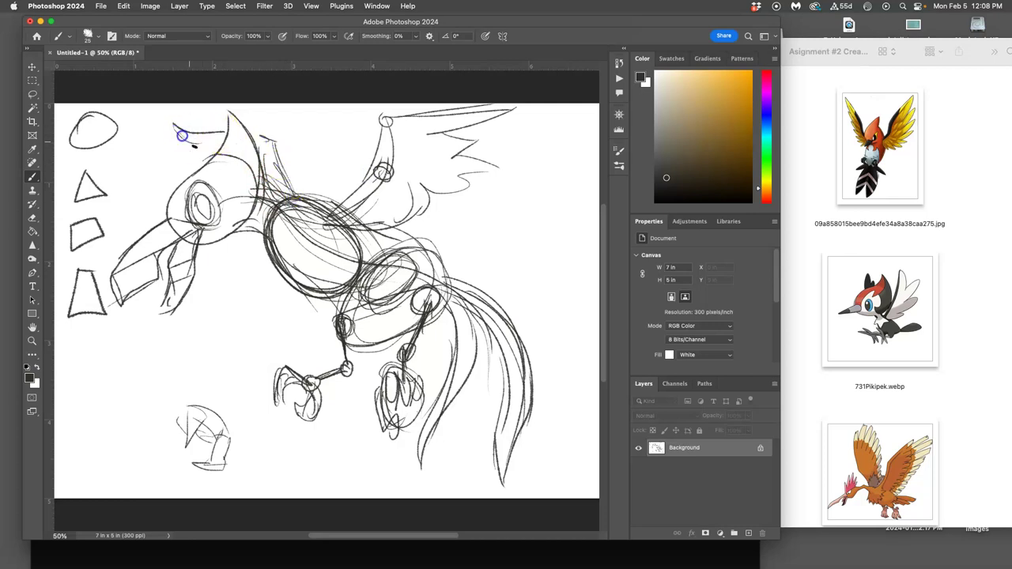
pyautogui.moveTo(202, 161); pyautogui.dragTo(269, 218)
pyautogui.moveTo(237, 207)
pyautogui.mouseDown()
pyautogui.moveTo(258, 138)
pyautogui.moveTo(277, 194)
pyautogui.mouseUp()
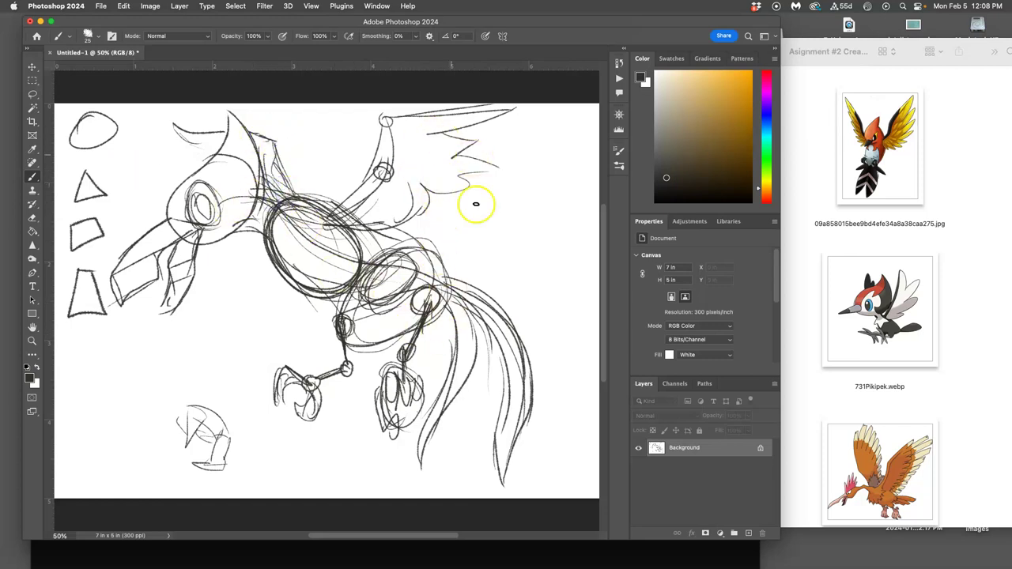
# - Change the canvas height to 7 inches, making a 7 by 7 inch square
pyautogui.click(149, 5)
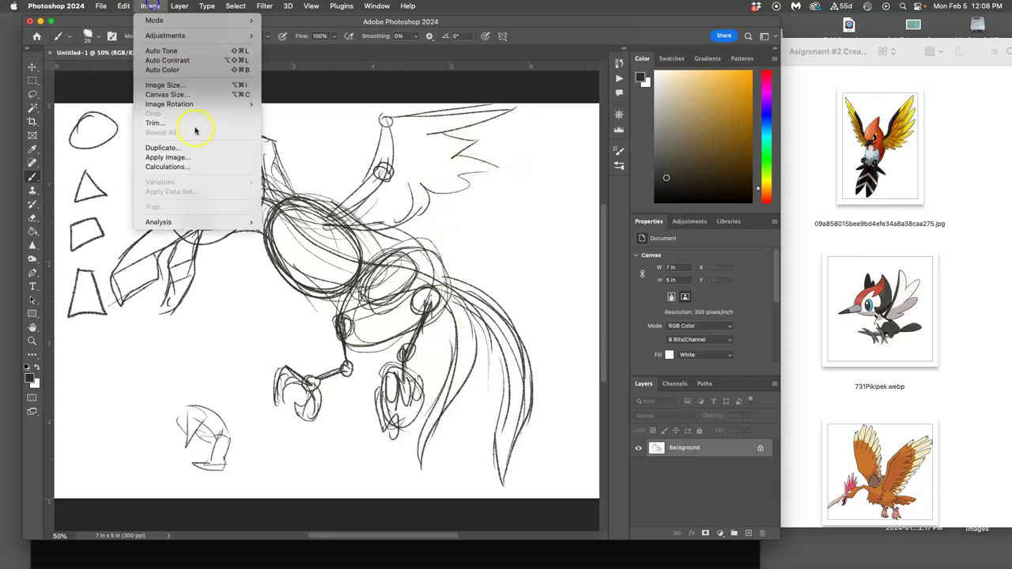
pyautogui.click(180, 95)
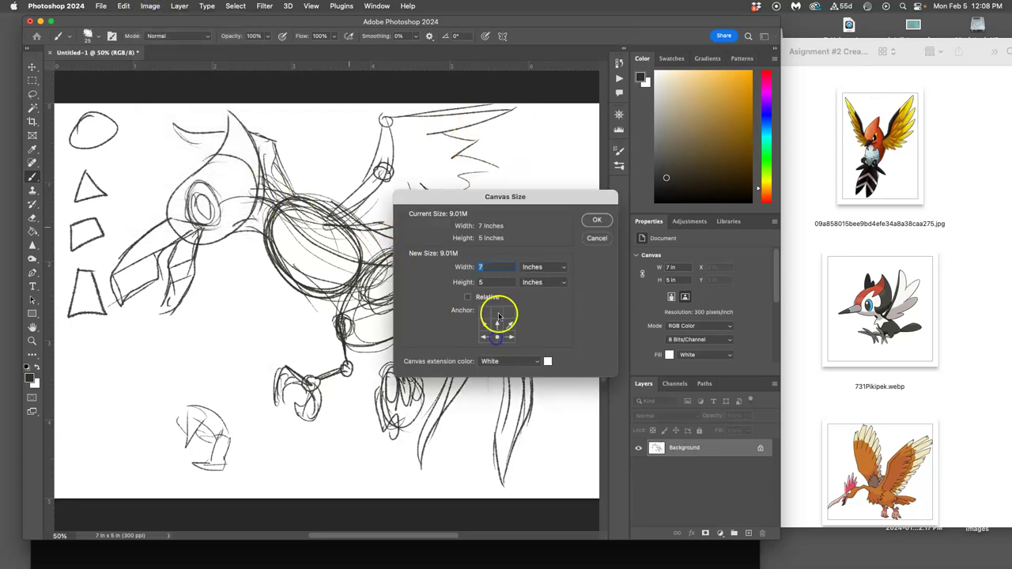
pyautogui.click(483, 282)
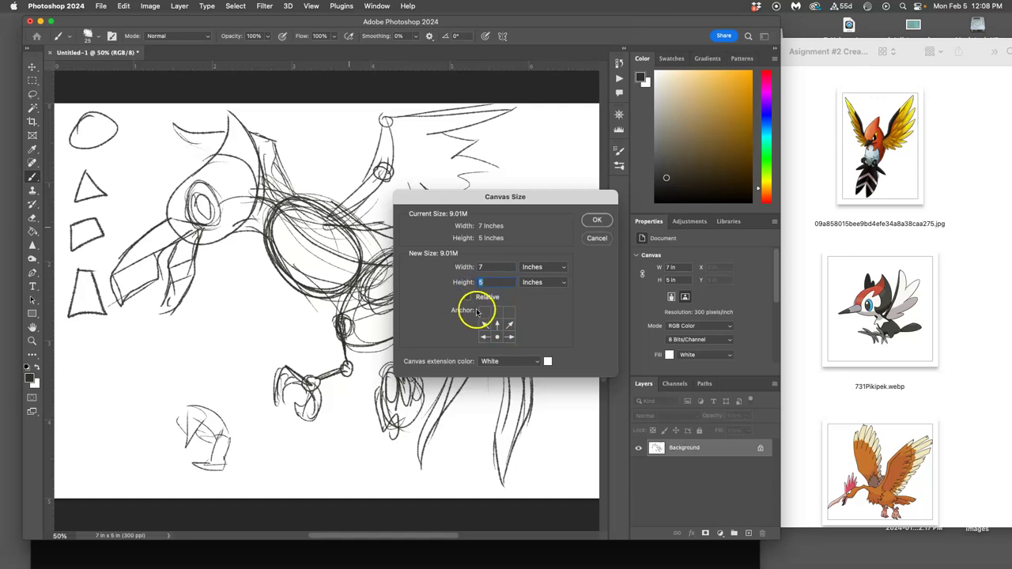
pyautogui.write('7')
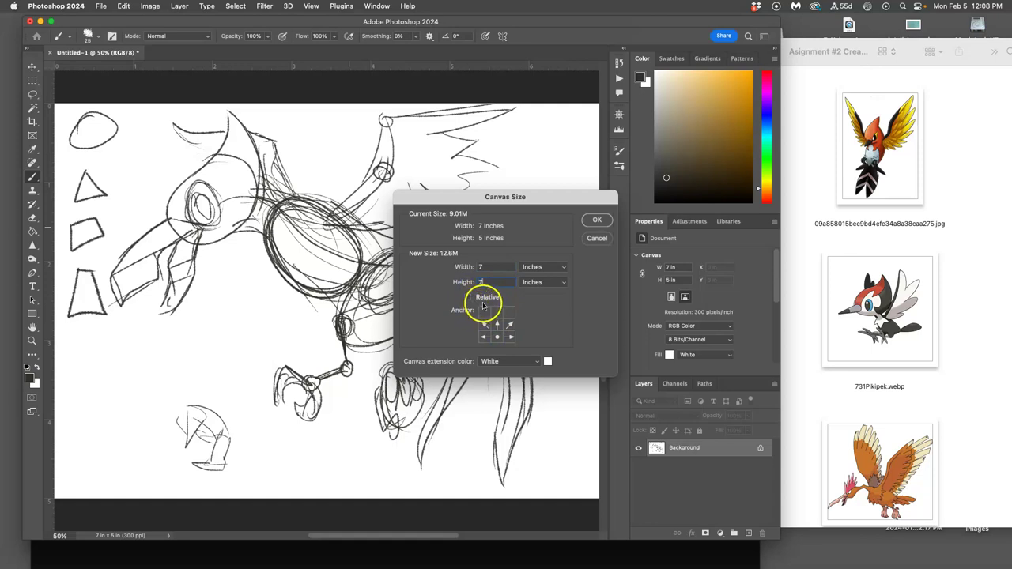
pyautogui.click(597, 219)
# - Zoom out and add refining strokes to the wing, head, tail and legs, plus a mark near the eye
pyautogui.press('super+minus')
pyautogui.press('super+minus')
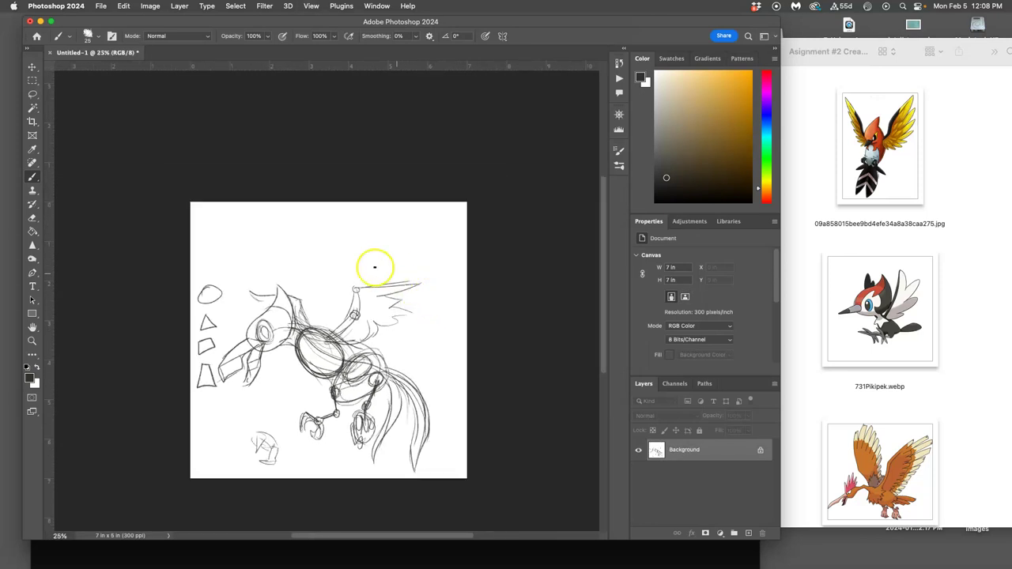
pyautogui.moveTo(383, 272)
pyautogui.mouseDown()
pyautogui.moveTo(390, 255)
pyautogui.moveTo(383, 287)
pyautogui.mouseUp()
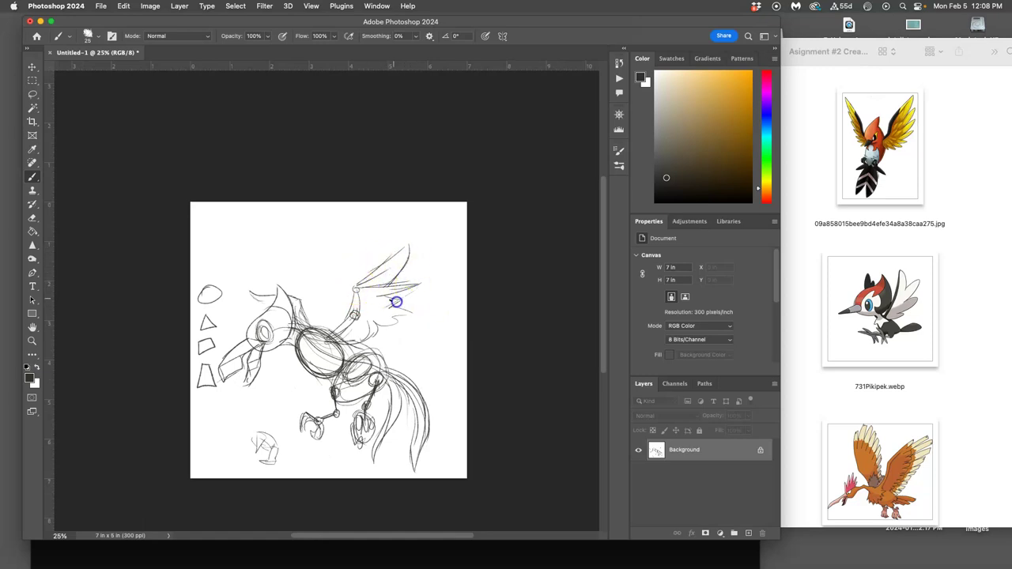
pyautogui.moveTo(264, 273); pyautogui.dragTo(275, 290)
pyautogui.moveTo(406, 361)
pyautogui.mouseDown()
pyautogui.moveTo(440, 432)
pyautogui.moveTo(429, 435)
pyautogui.mouseUp()
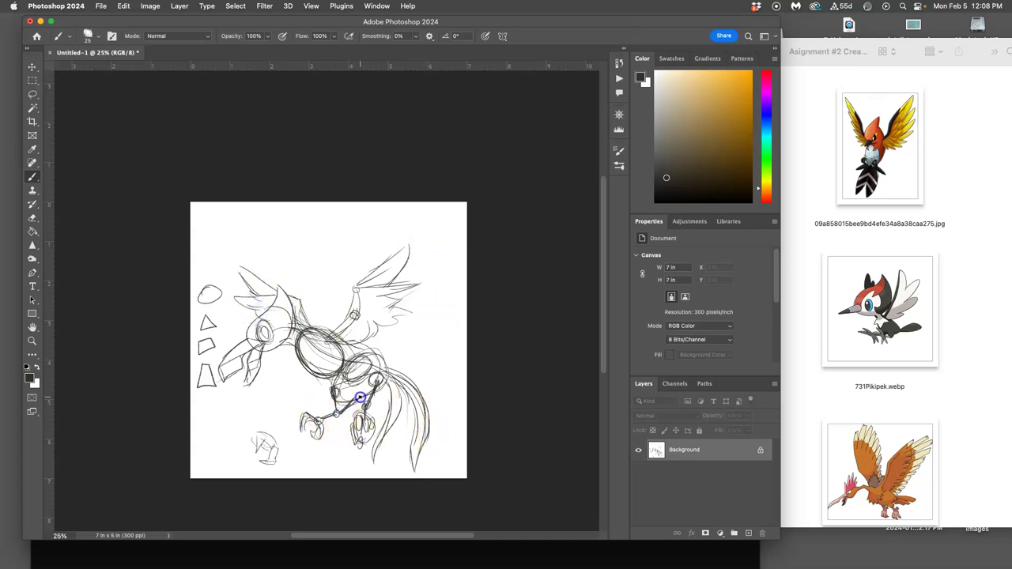
pyautogui.moveTo(328, 384)
pyautogui.mouseDown()
pyautogui.moveTo(383, 387)
pyautogui.moveTo(366, 397)
pyautogui.mouseUp()
pyautogui.moveTo(369, 354); pyautogui.dragTo(327, 419)
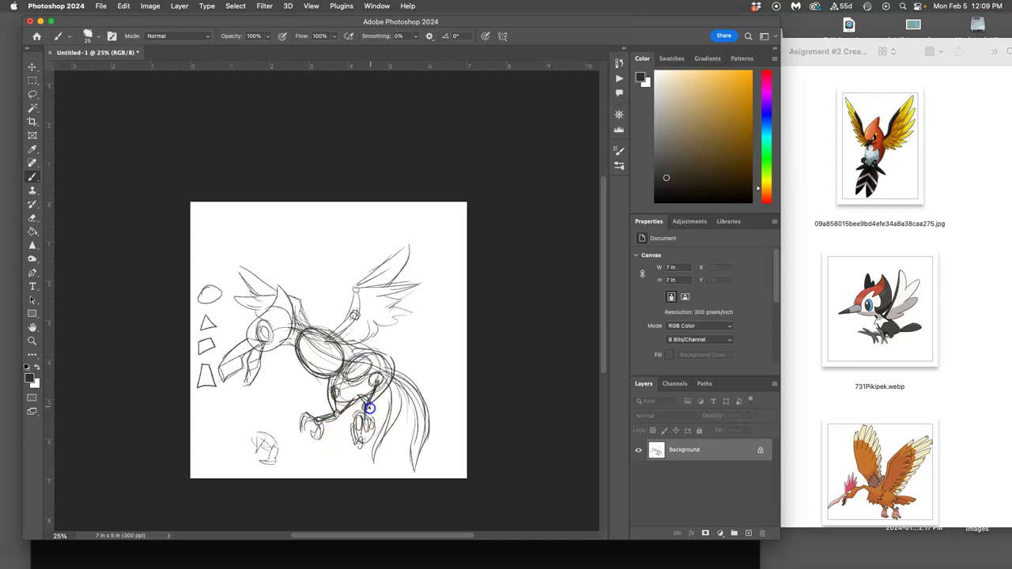
pyautogui.moveTo(429, 388)
pyautogui.mouseDown()
pyautogui.moveTo(389, 367)
pyautogui.moveTo(418, 456)
pyautogui.mouseUp()
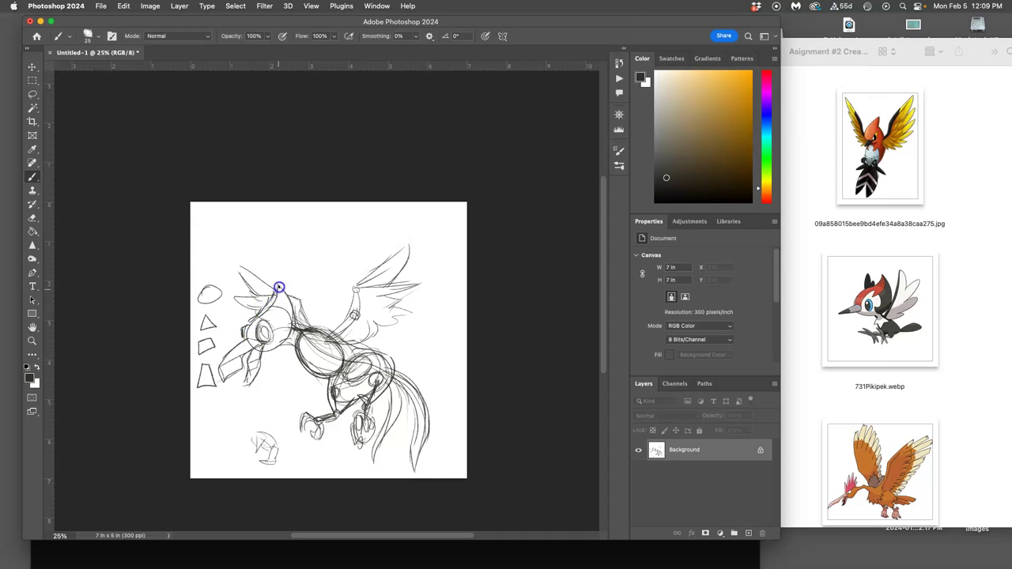
pyautogui.click(264, 332)
# - Open pixabay.com in a new Chrome tab
pyautogui.click(12, 95)
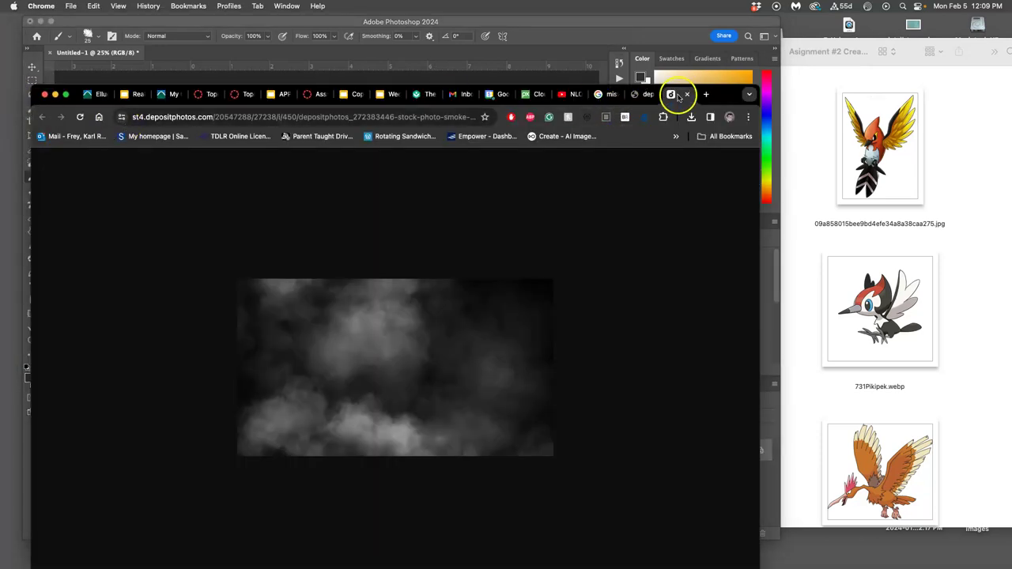
pyautogui.click(706, 94)
pyautogui.write('pi')
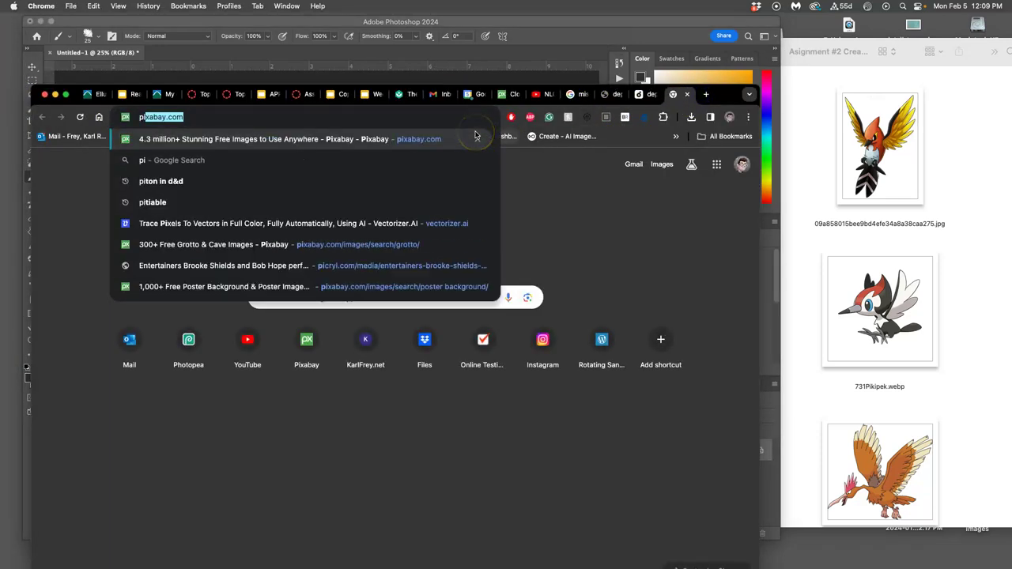
pyautogui.write('xabay.com')
pyautogui.press('Return')
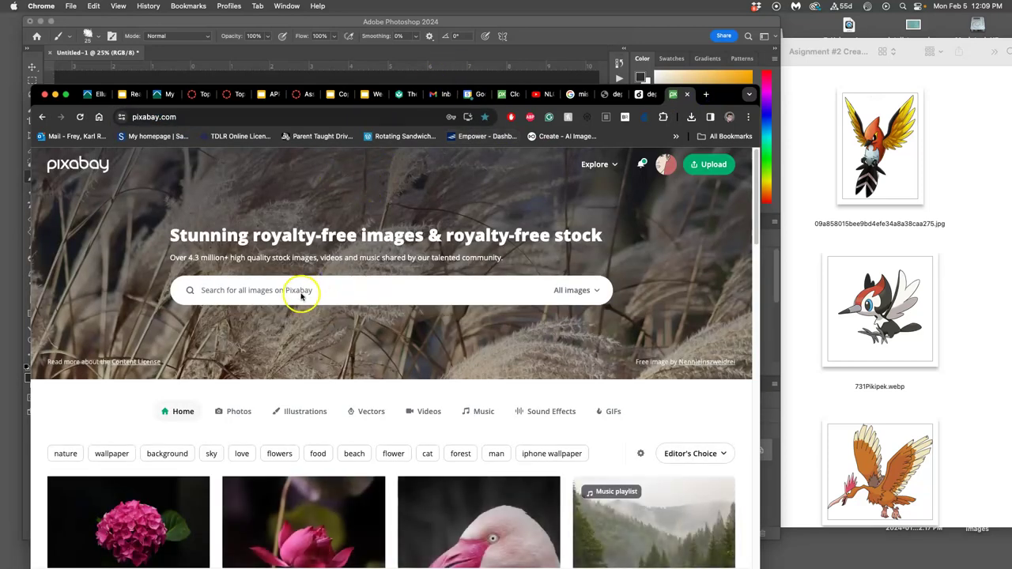
# - Search Pixabay for 'vulture' and scroll through the image results beside the sketch
pyautogui.click(300, 292)
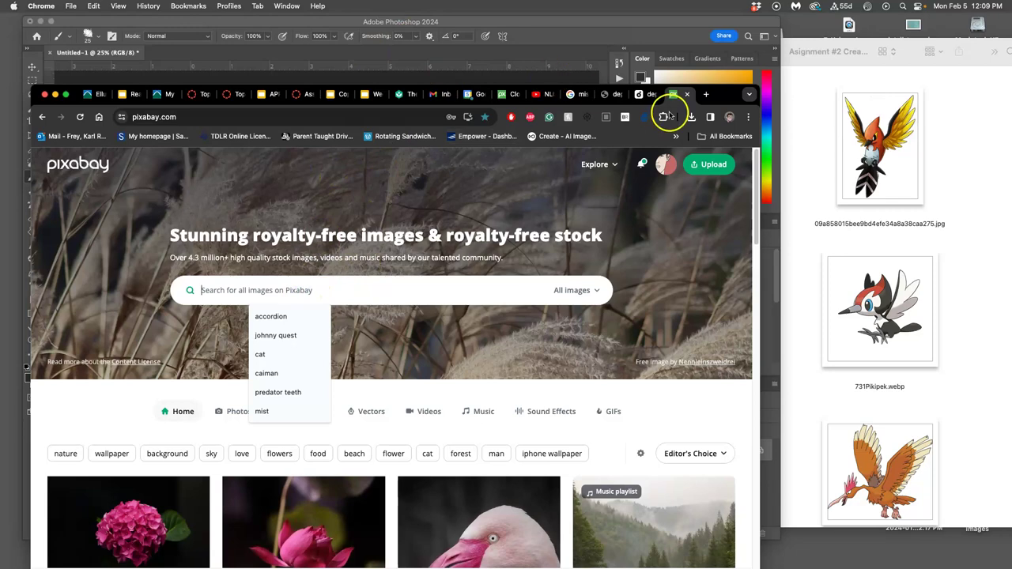
pyautogui.moveTo(717, 93); pyautogui.dragTo(989, 37)
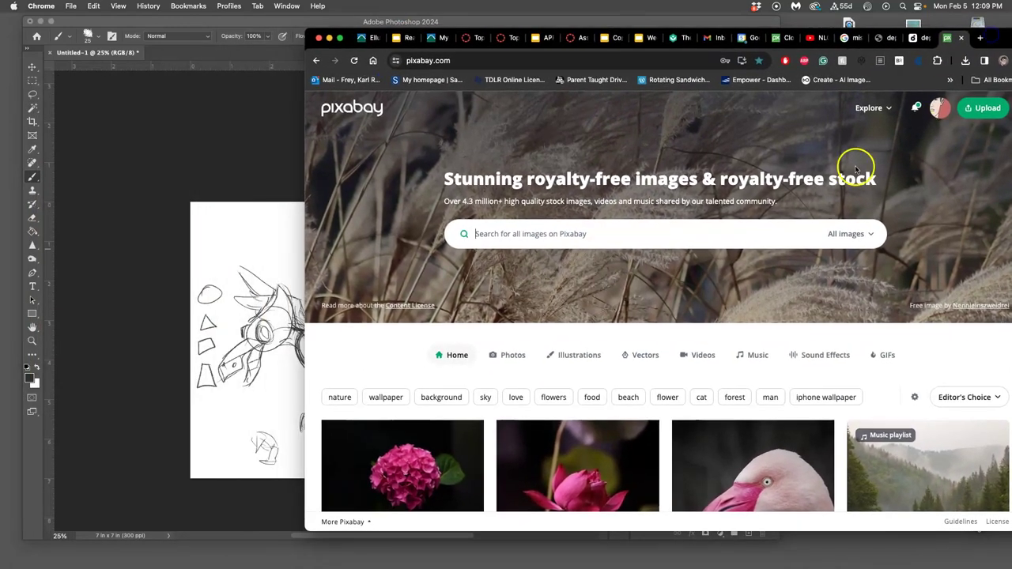
pyautogui.write('vulture')
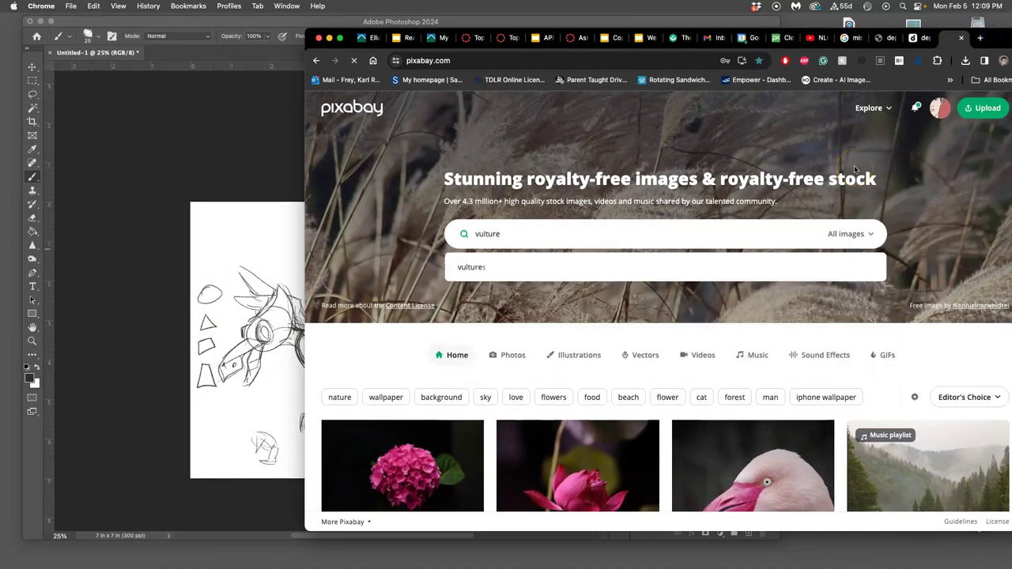
pyautogui.press('Return')
pyautogui.scroll(-4, 707, 264)
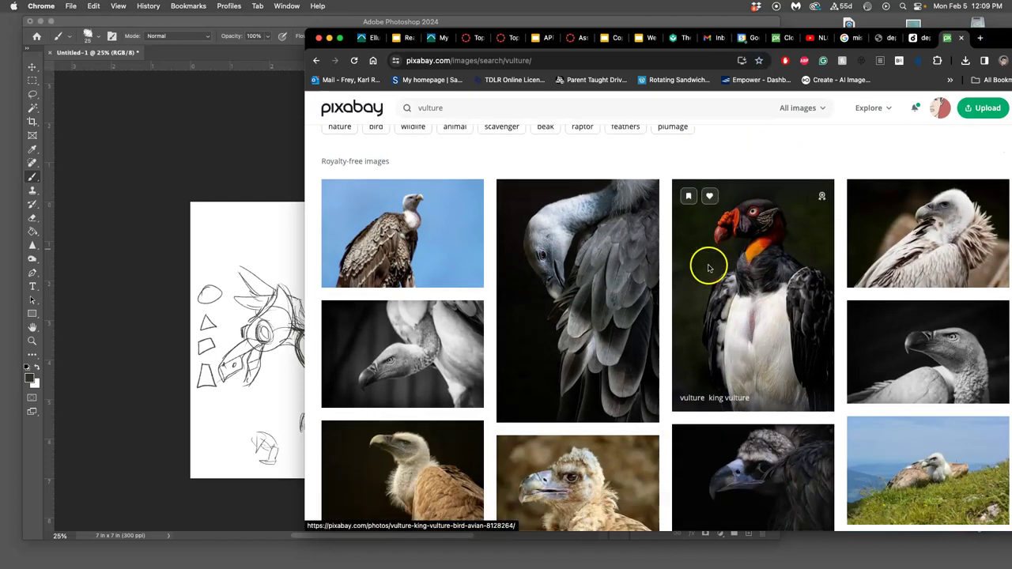
pyautogui.scroll(-7, 707, 264)
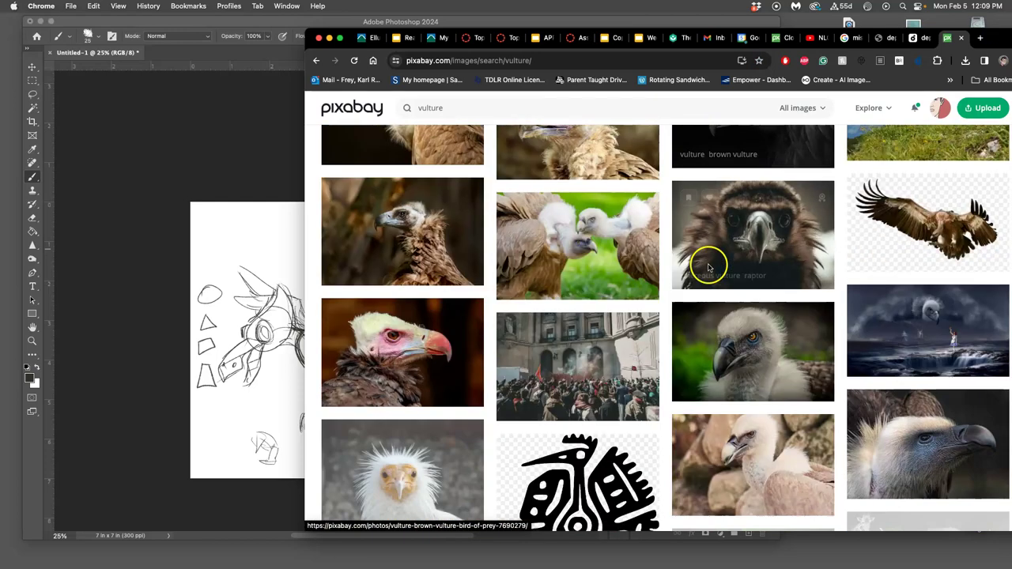
pyautogui.rightClick(946, 229)
pyautogui.click(662, 291)
pyautogui.scroll(-4, 663, 294)
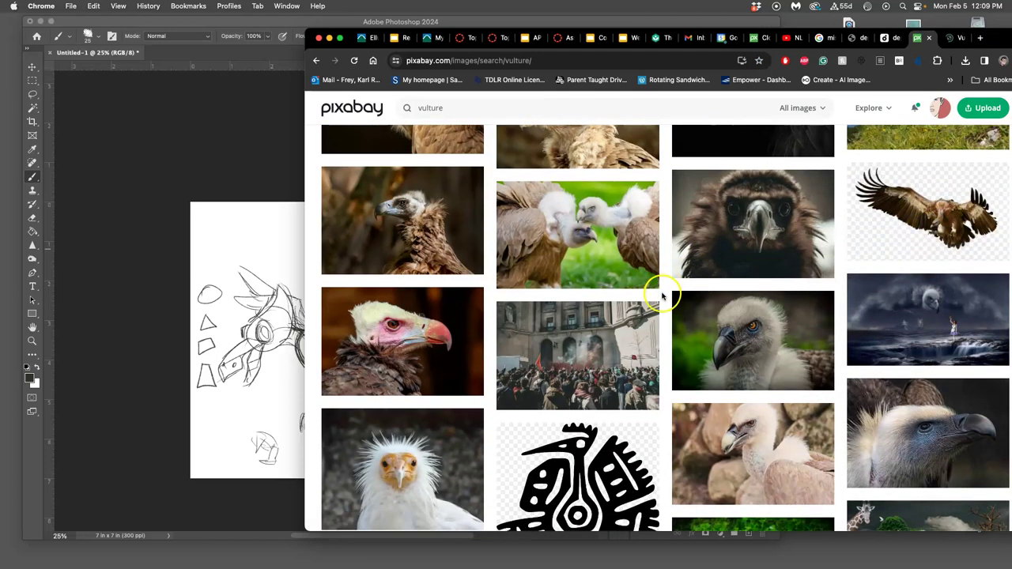
pyautogui.scroll(-10, 663, 294)
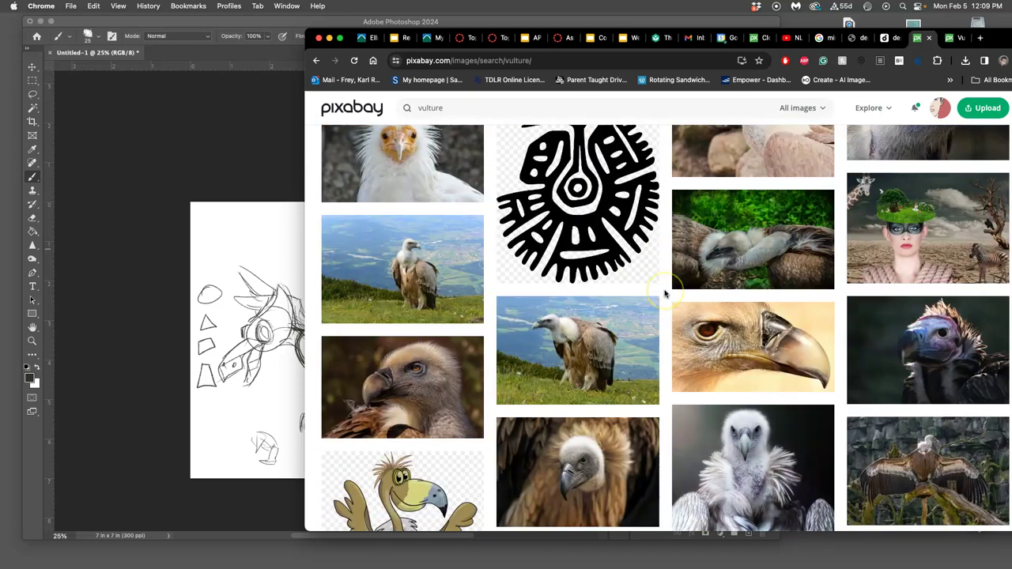
pyautogui.scroll(-5, 664, 294)
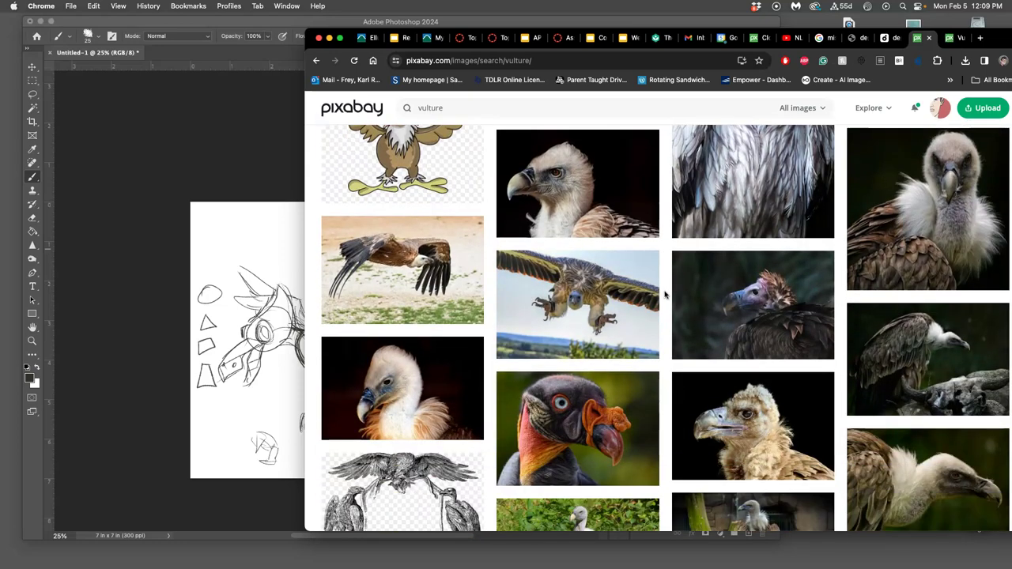